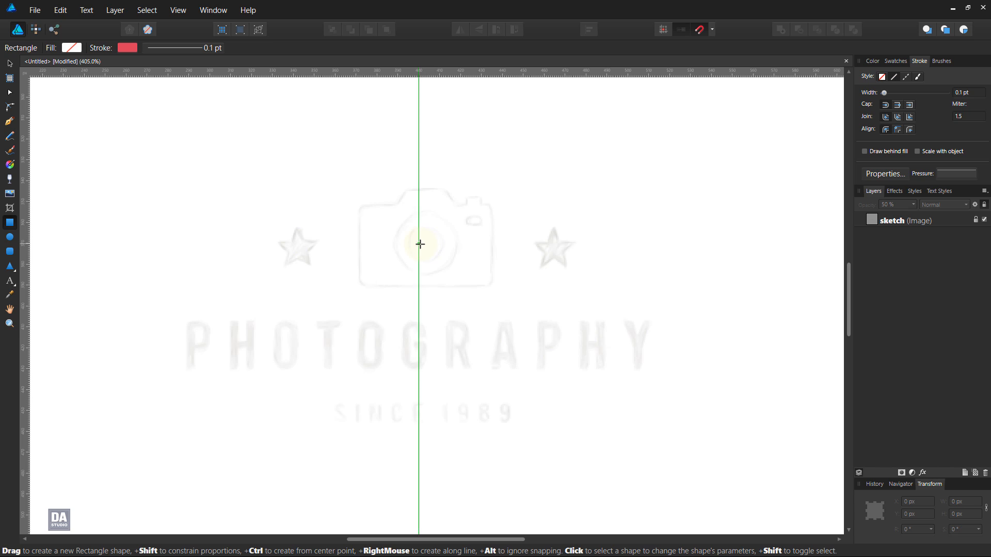
- Draw a camera body rectangle about 70.1 × 40.5 px outward from the vertical guide over the sketch, and align it to horizontal centre
left_click_drag(419, 243, 493, 287)
left_click(10, 63)
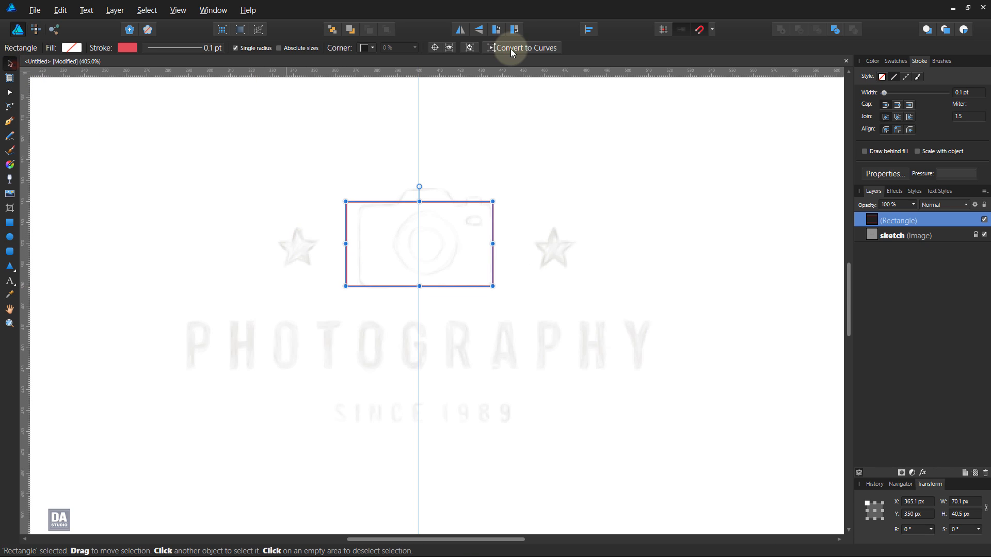
left_click(587, 30)
left_click(610, 65)
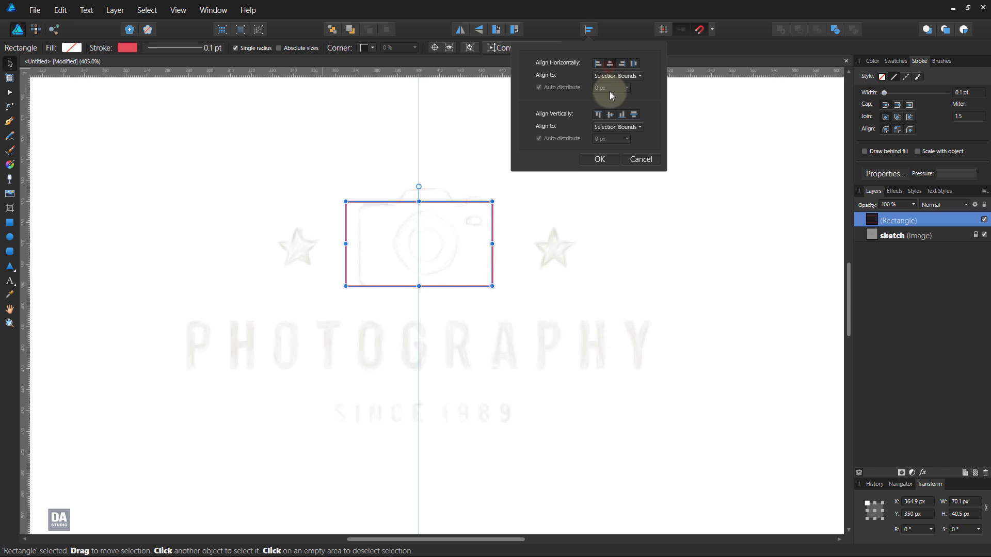
left_click(612, 158)
- Draw an outer lens circle about 28.8 px in diameter from the centre of the camera body rectangle
key("ctrl+space")
left_click_drag(439, 251, 470, 208)
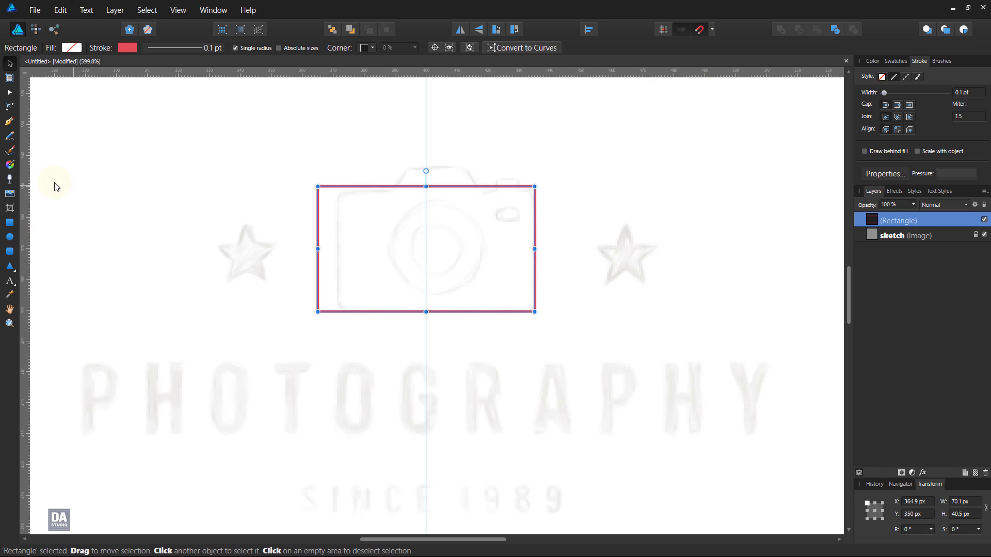
left_click(13, 238)
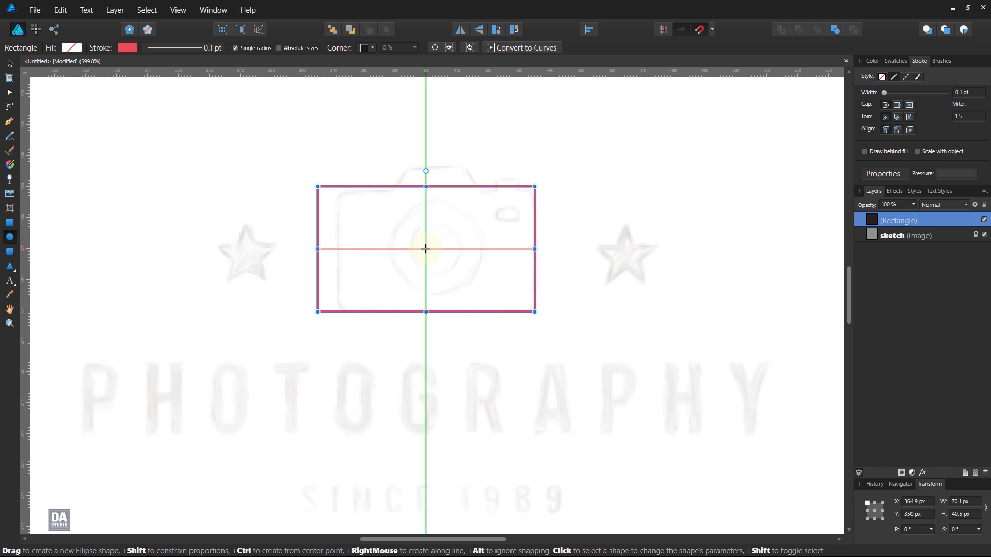
left_click_drag(425, 249, 512, 294)
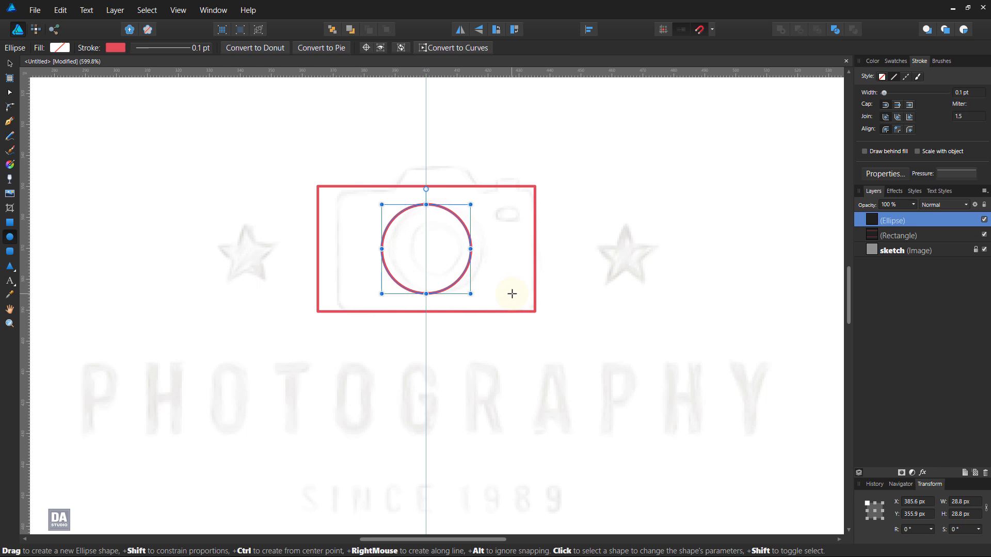
- Duplicate the lens circle and shrink the copy around its centre to about 18 px for the inner lens
right_click(942, 222)
left_click(903, 323)
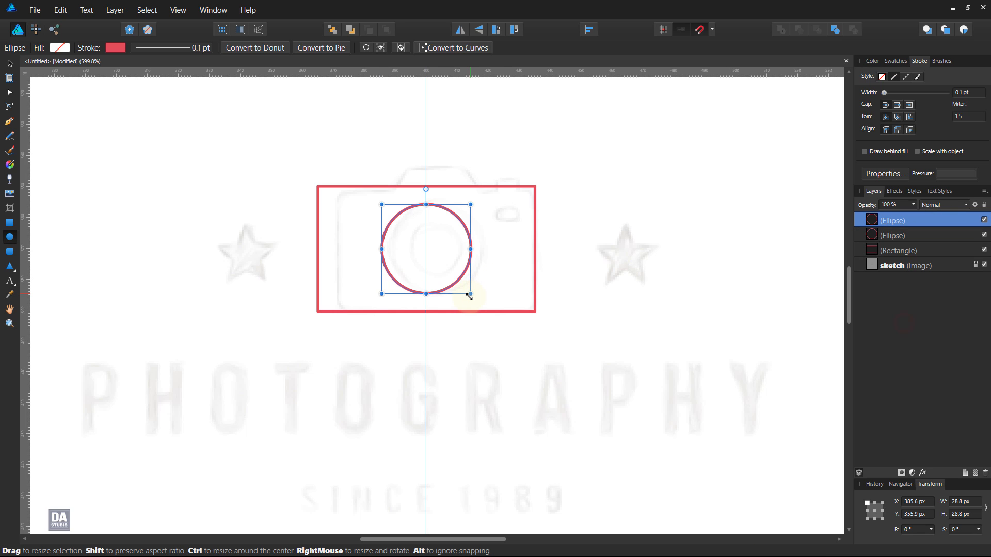
left_click_drag(469, 293, 450, 287)
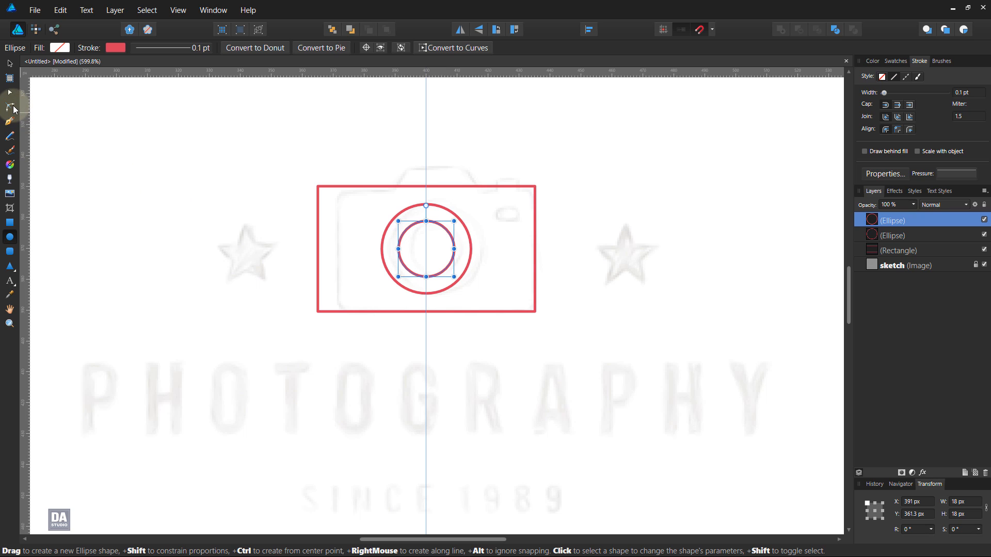
- Round all four corners of the camera body rectangle to a radius of about 4 px
left_click(10, 107)
left_click(318, 205)
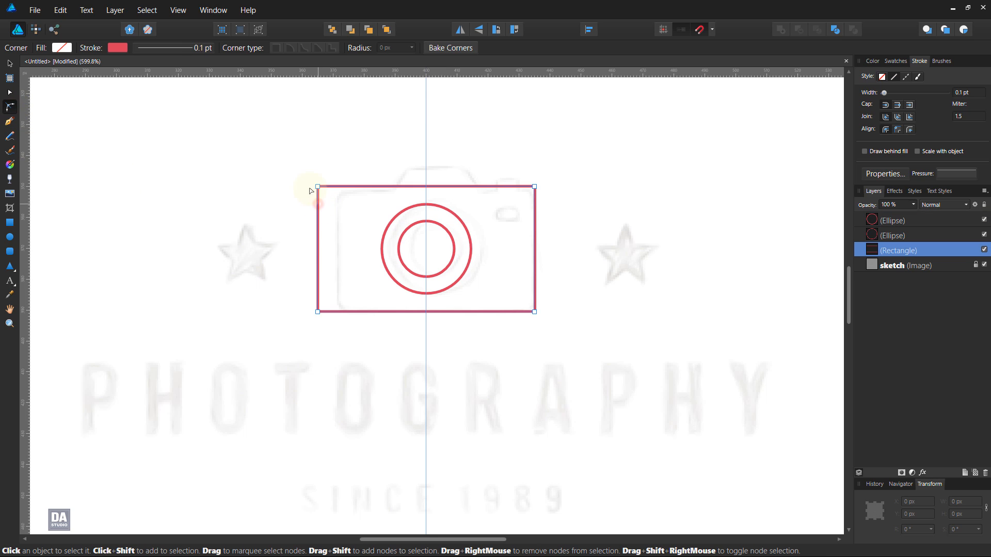
left_click_drag(299, 160, 354, 316)
left_click_drag(569, 168, 493, 356)
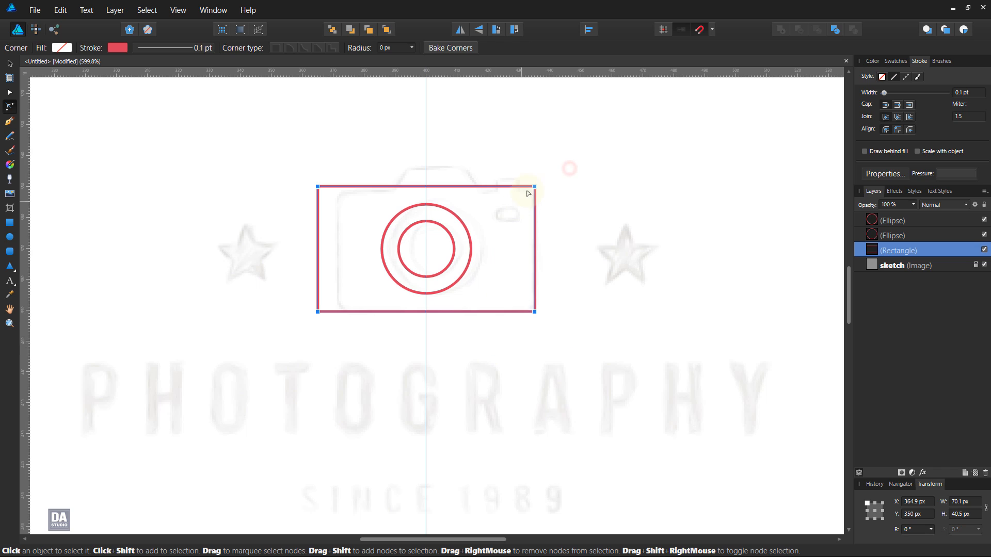
left_click_drag(531, 193, 524, 199)
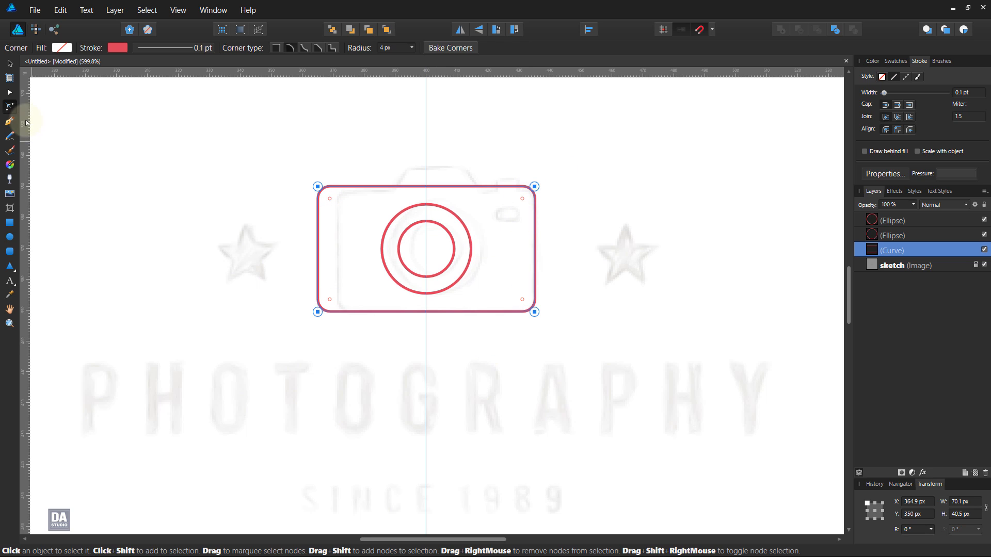
left_click(10, 63)
left_click(203, 201)
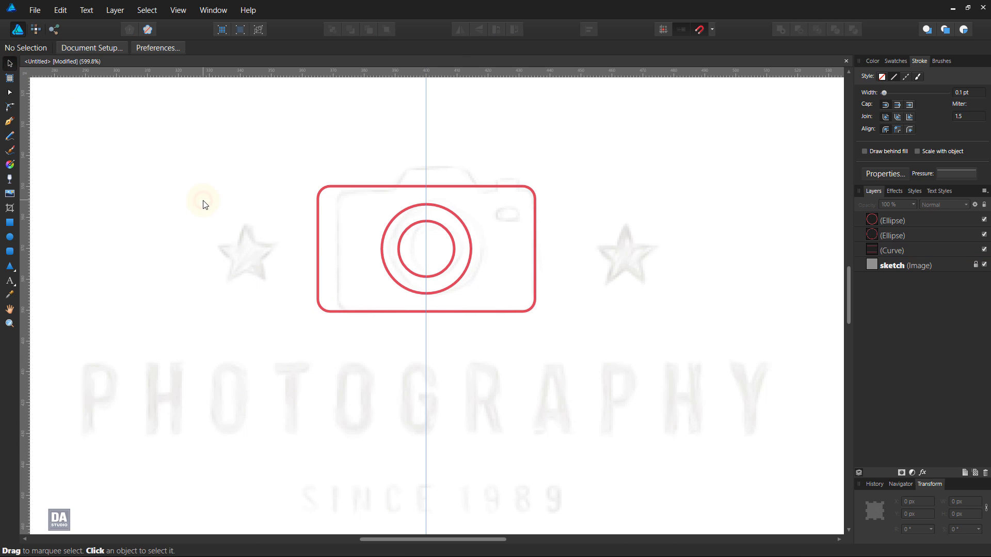
- Draw the left half of the viewfinder hump with the Pen tool, from the body's upper edge up and across to the centre guide
left_click(10, 121)
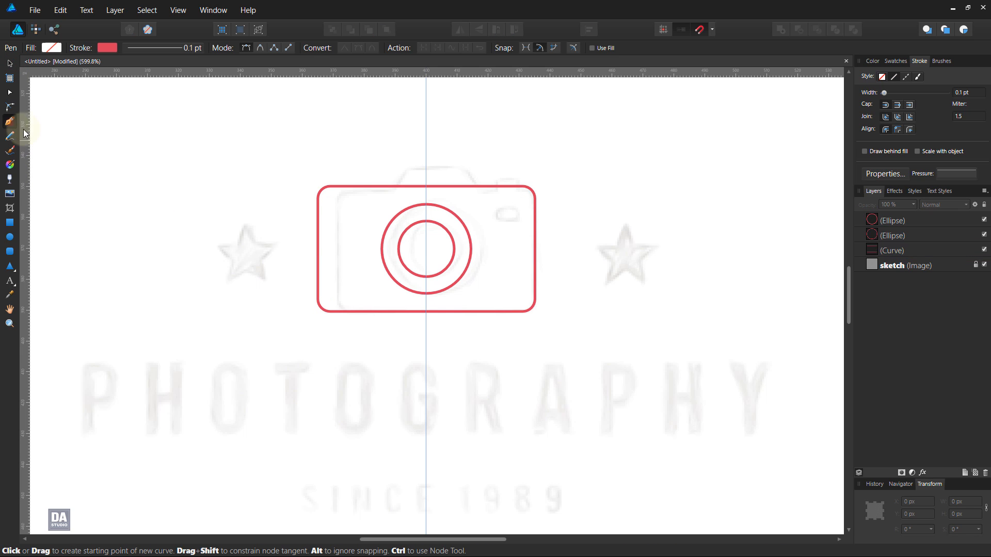
left_click(382, 186)
left_click(397, 166)
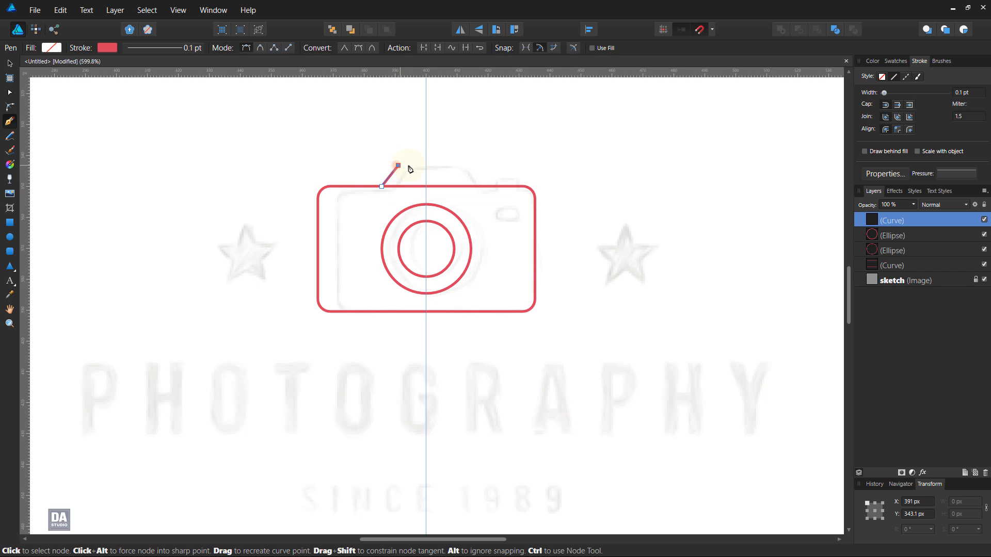
left_click(426, 165)
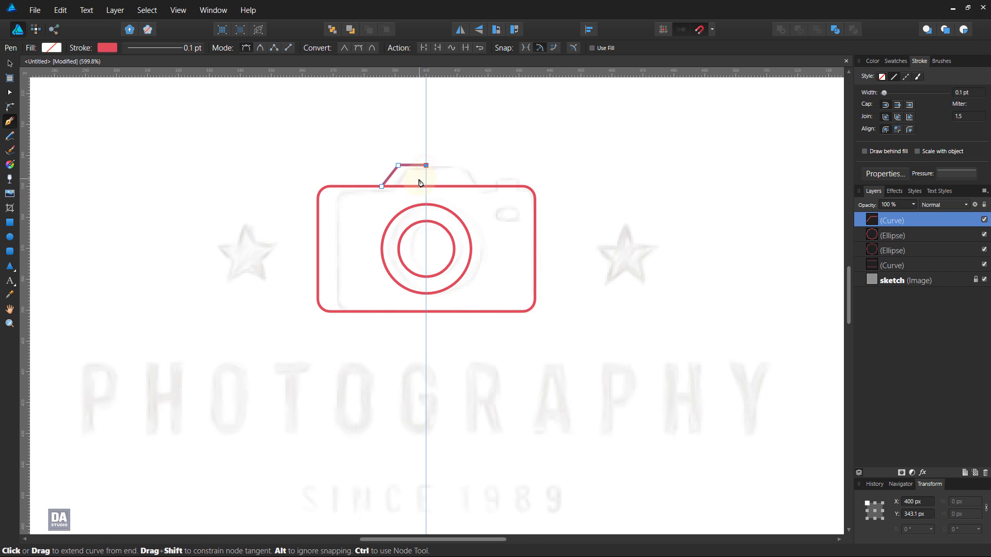
- Round the upper corner of the half viewfinder outline with the Corner tool, and deselect it
scroll(418, 162, "up", 2)
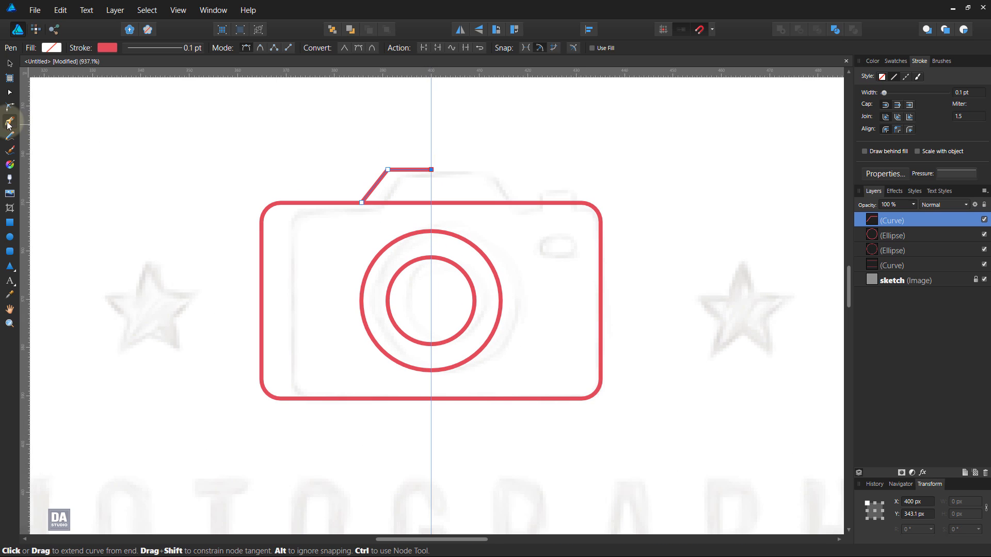
left_click(14, 111)
left_click_drag(389, 171, 402, 188)
left_click(10, 63)
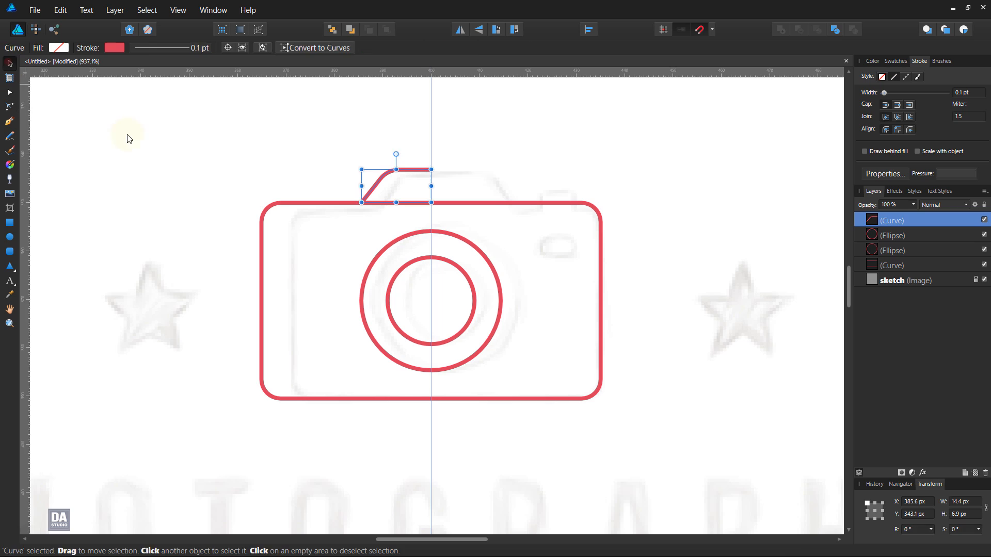
left_click(185, 156)
- Duplicate the half viewfinder outline, flip the copy horizontally, and place it against the original on the other side of the guide
left_click(419, 170)
right_click(907, 222)
left_click(891, 319)
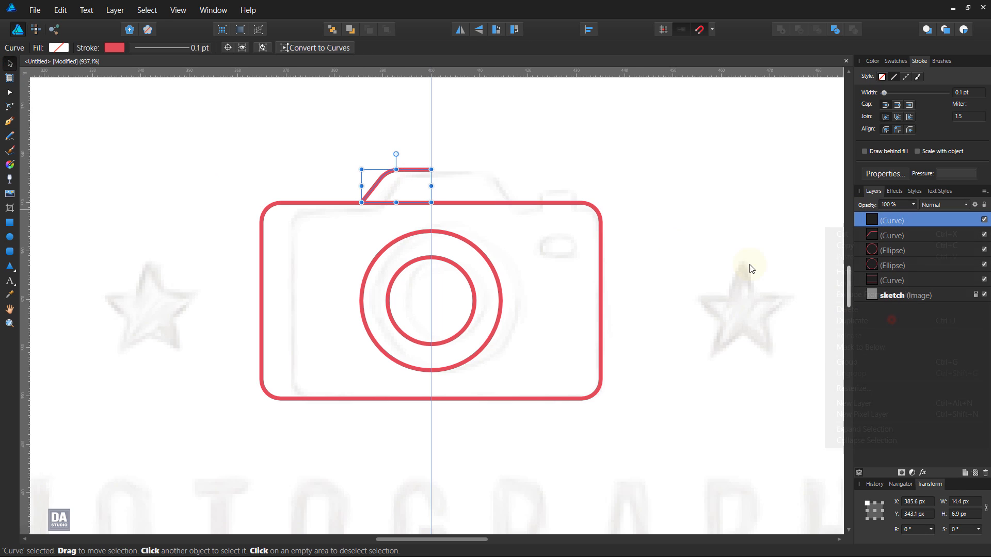
left_click(462, 33)
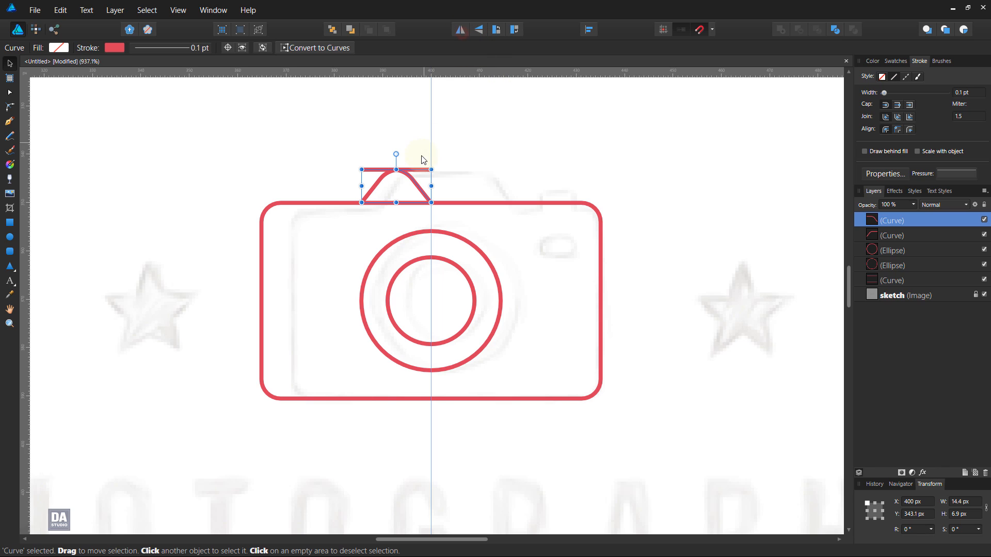
left_click_drag(416, 184, 497, 195)
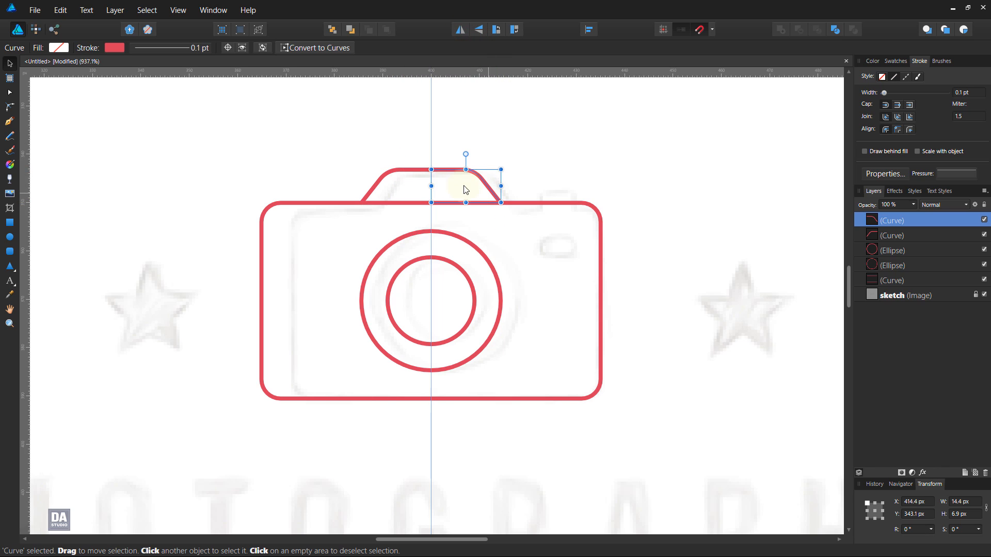
- Convert both viewfinder halves to curves, join them into one curve, and close its outline
left_click(415, 174, "shift")
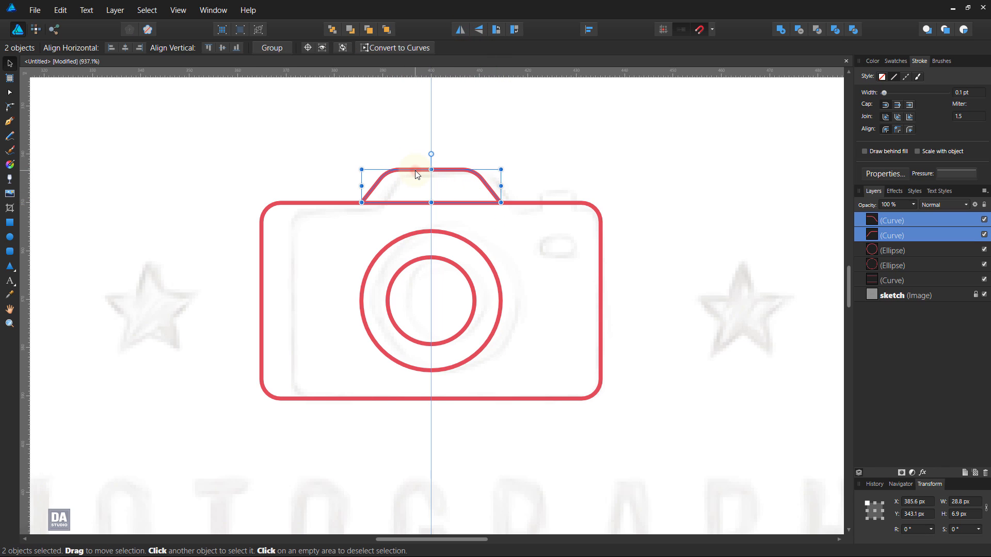
left_click(407, 49)
left_click(10, 92)
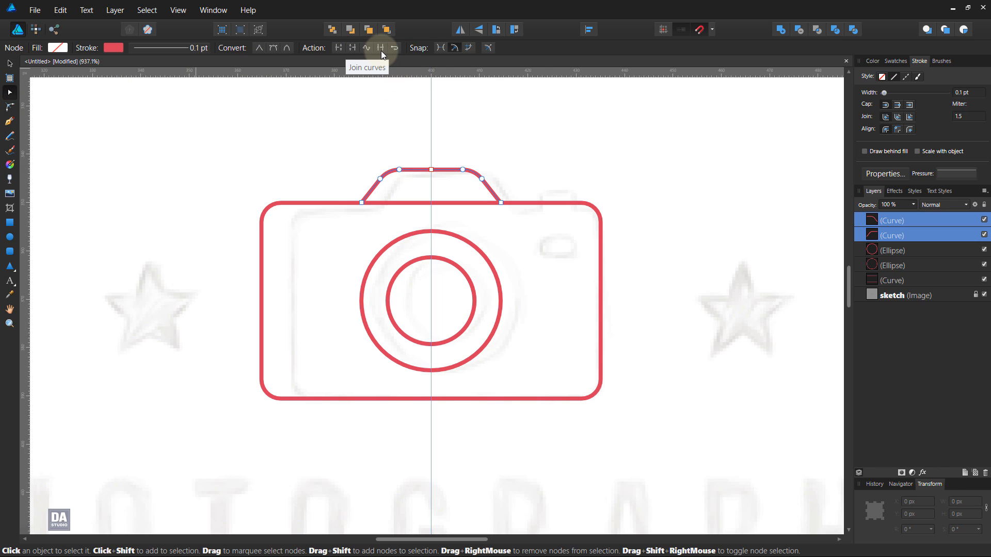
left_click(380, 50)
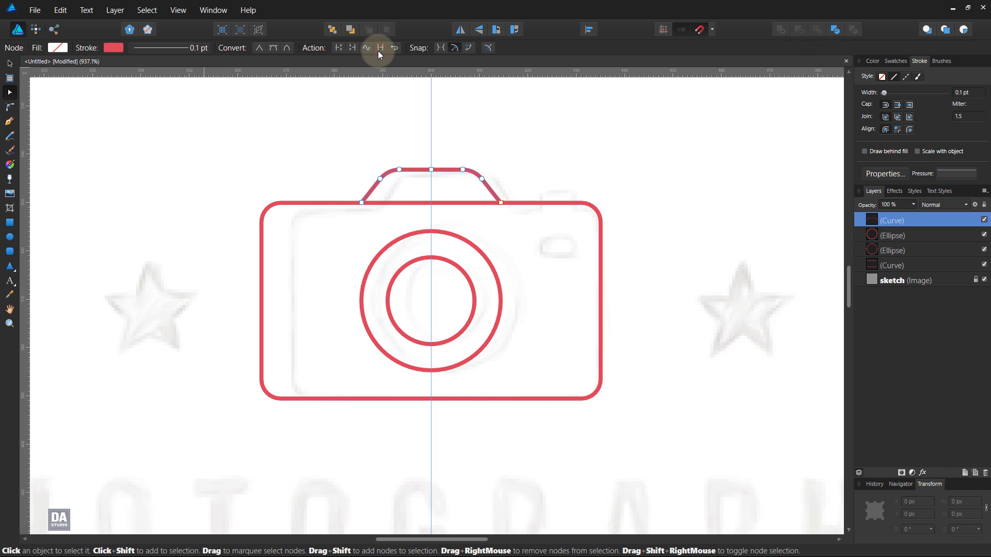
left_click(348, 50)
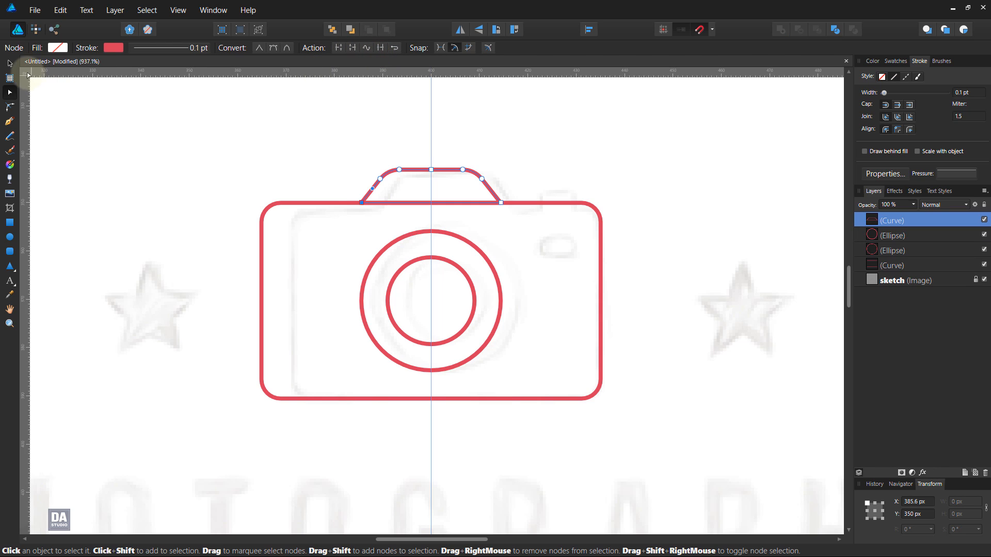
left_click(10, 63)
left_click(135, 151)
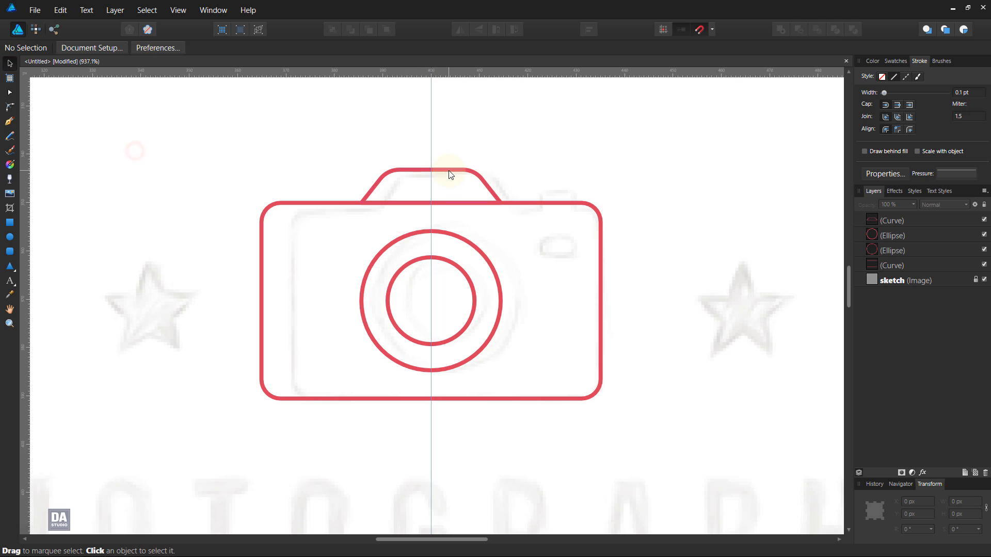
- Try moving the joined viewfinder outline above the camera body, and undo the move
left_click_drag(449, 171, 462, 129)
key("ctrl+z")
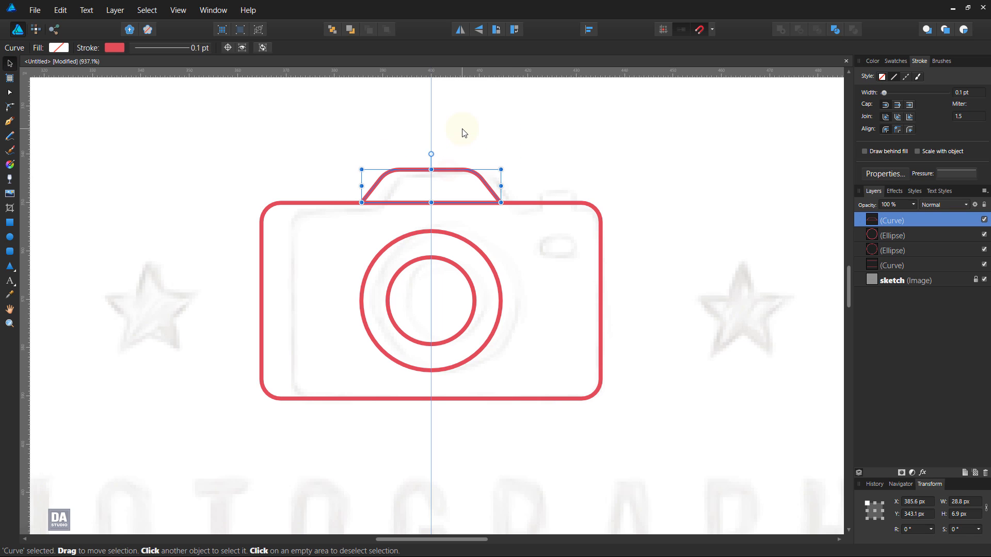
left_click(583, 171)
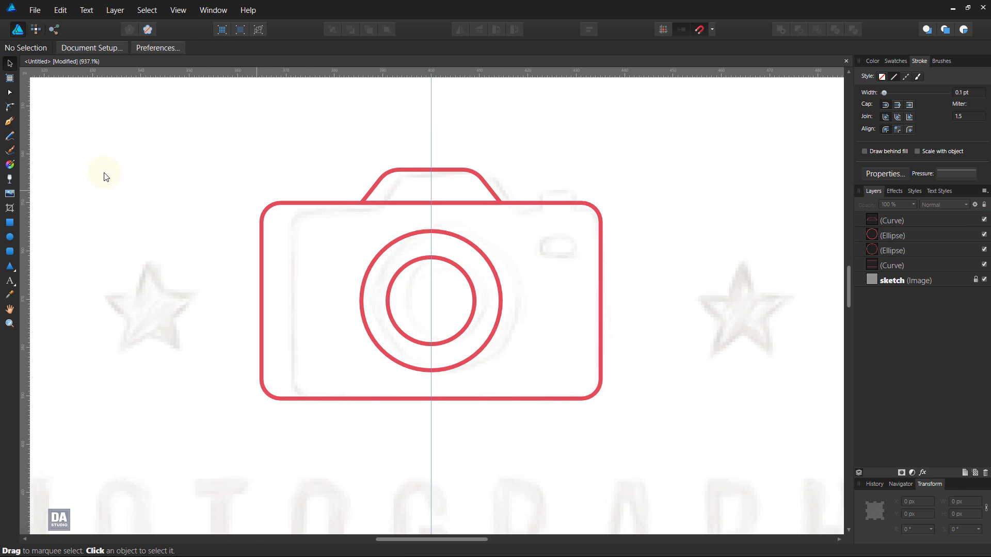
- Draw a shutter button rectangle about 8.5 × 3.4 px on the body's upper edge and round its two upper corners to about 1.7 px
left_click(11, 226)
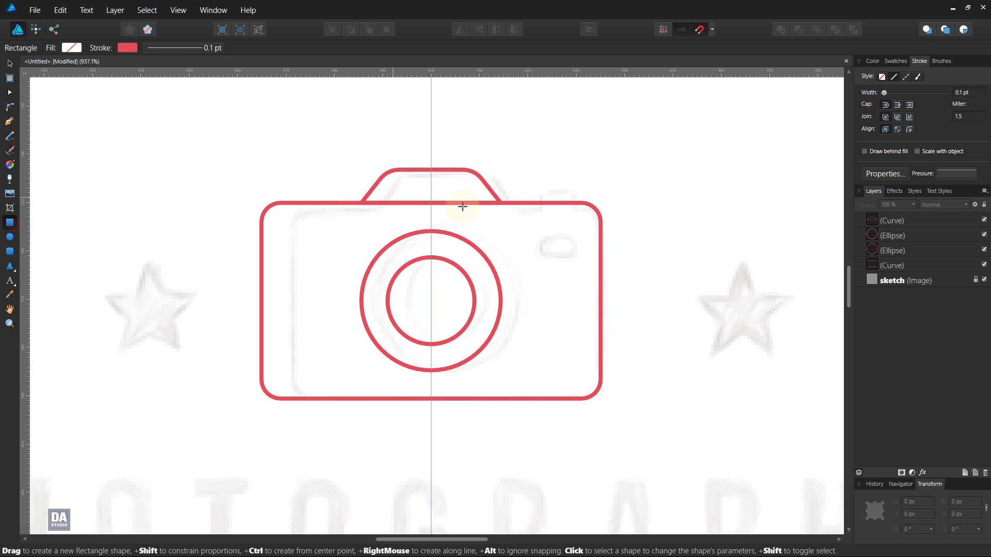
left_click_drag(569, 203, 527, 186)
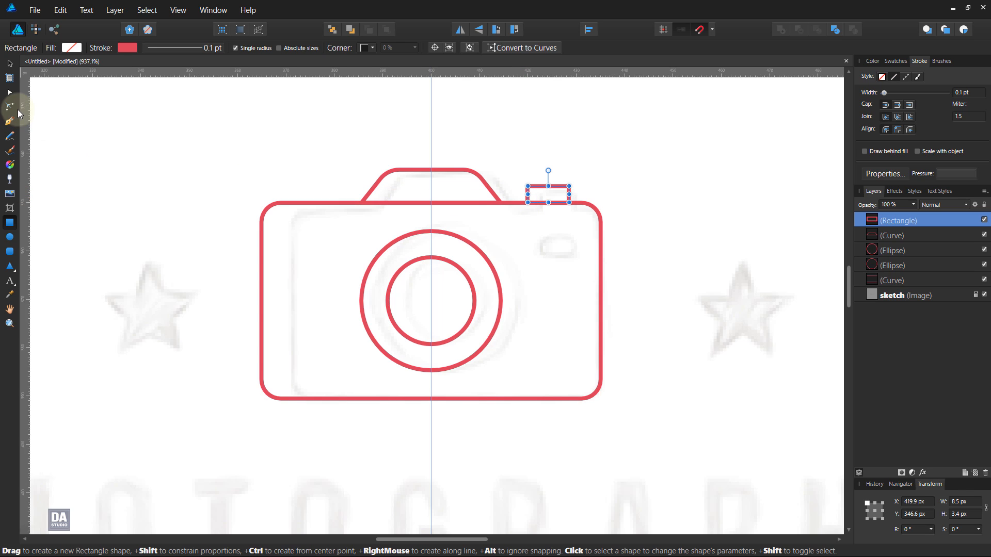
left_click(13, 108)
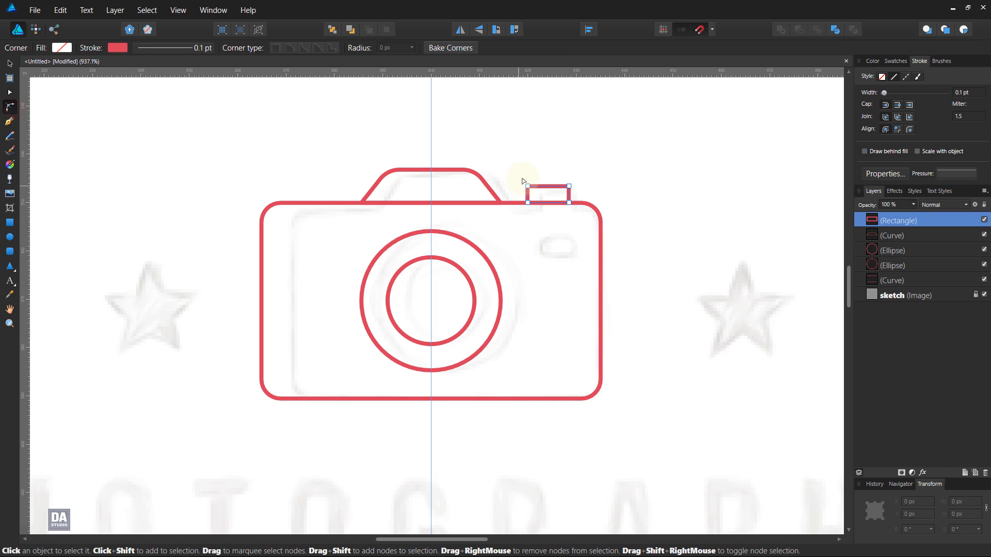
left_click_drag(527, 187, 539, 195)
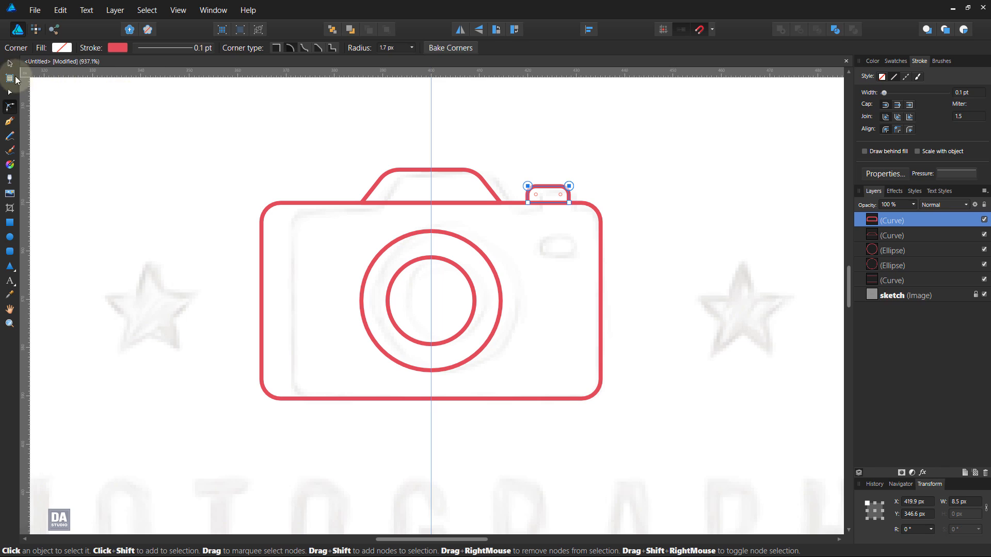
key("v")
left_click(118, 167)
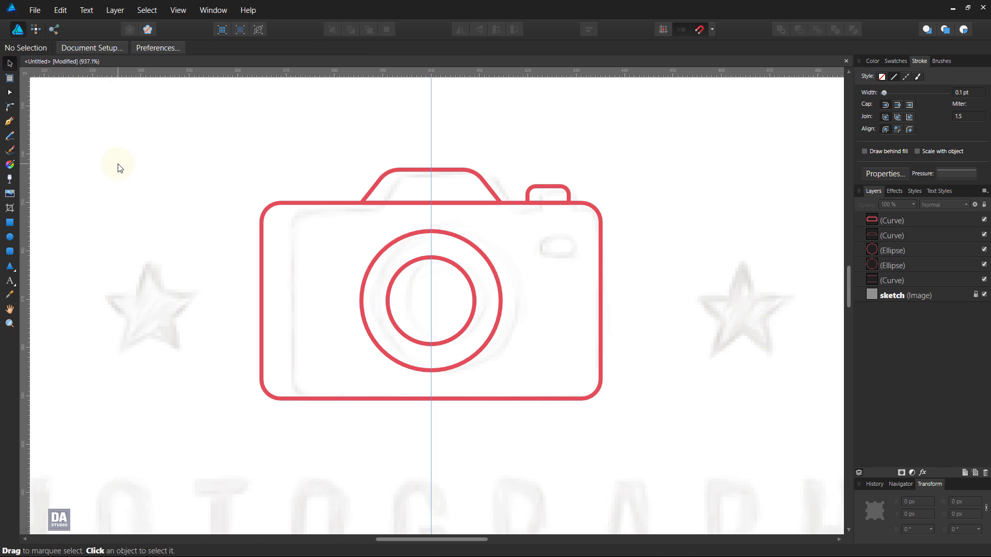
- Draw a flash window rectangle about 7.9 × 3.8 px below the shutter button and round all four corners to about 2.7 px
key("m")
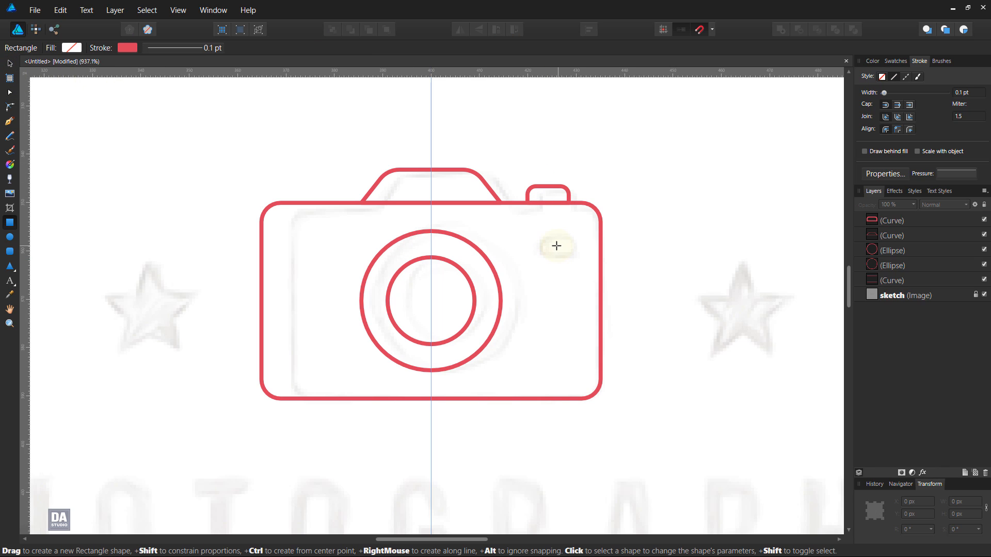
left_click_drag(561, 250, 576, 254)
key("c")
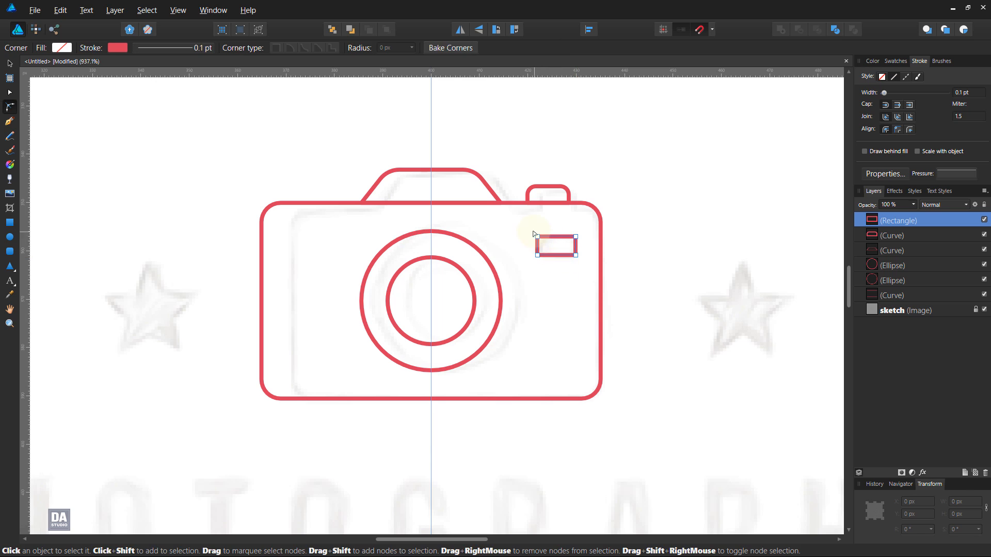
scroll(565, 252, "up", 2)
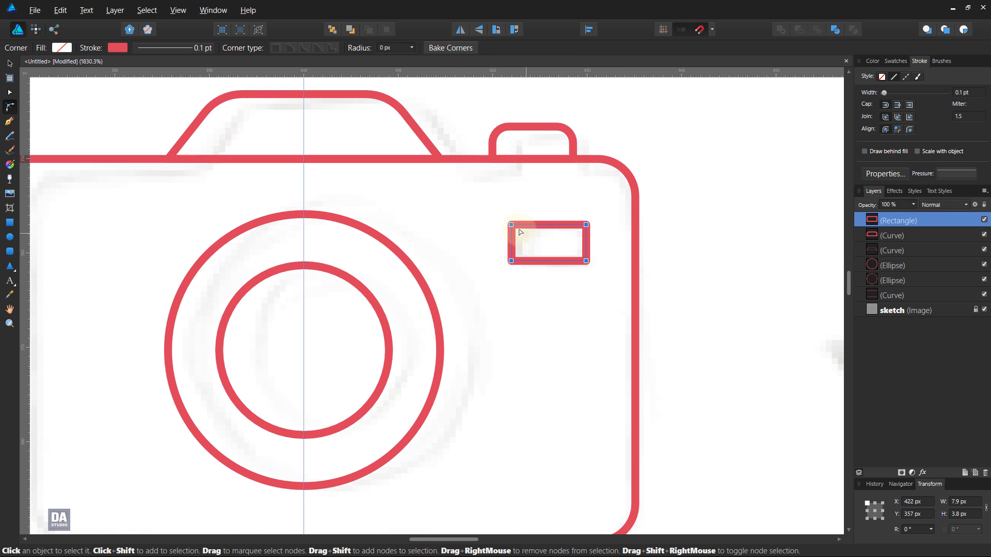
left_click_drag(514, 227, 548, 241)
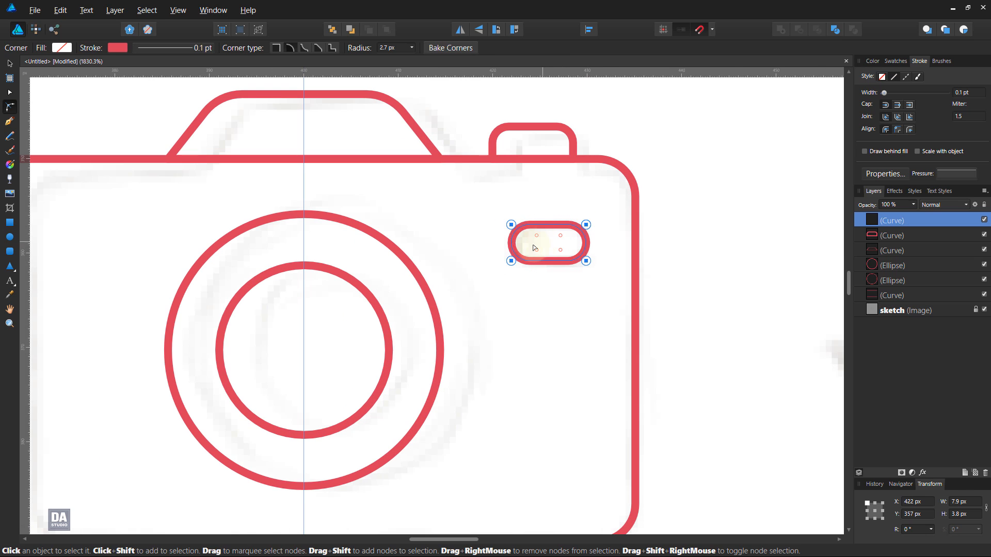
- Turn the red outlines of the camera body, viewfinder and shutter button into solid red fills by swapping fill and stroke
left_click(9, 63)
left_click(133, 113)
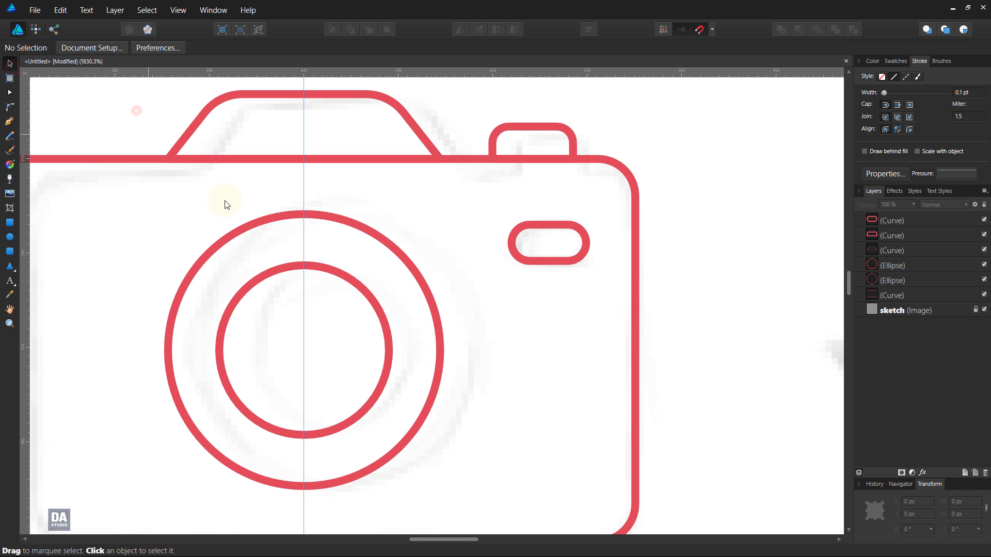
key("z")
scroll(566, 318, "down", 3)
scroll(243, 221, "up", 2)
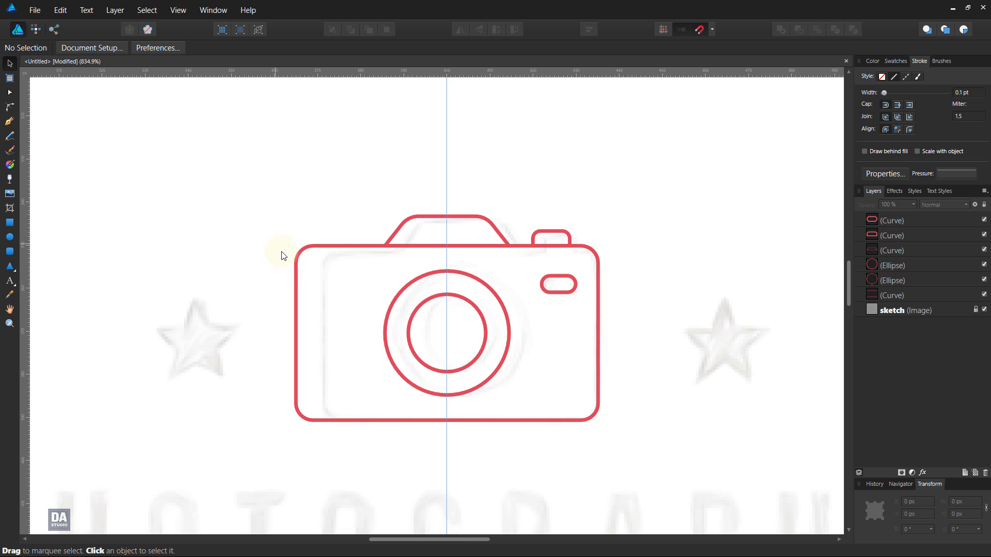
left_click(294, 263)
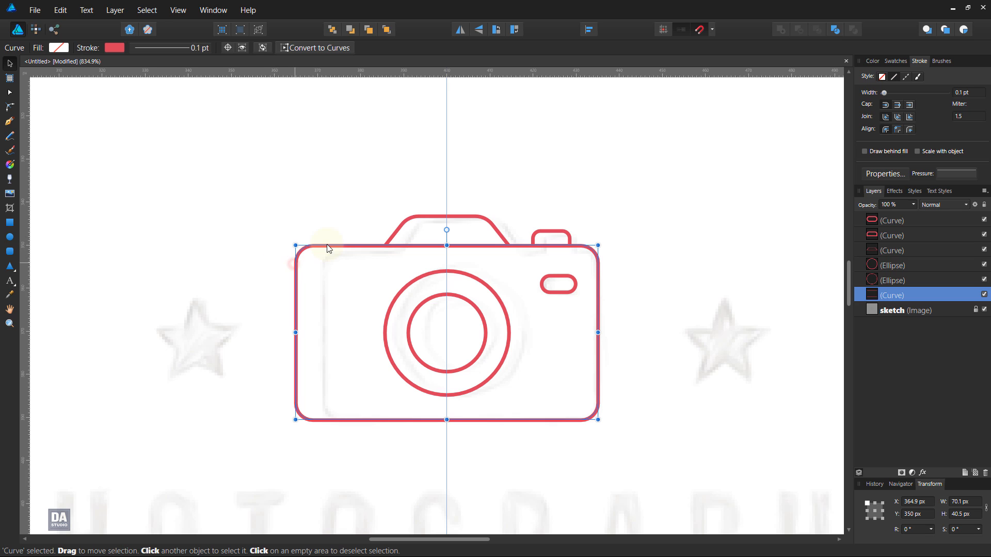
left_click(403, 229, "shift")
left_click(534, 236, "shift")
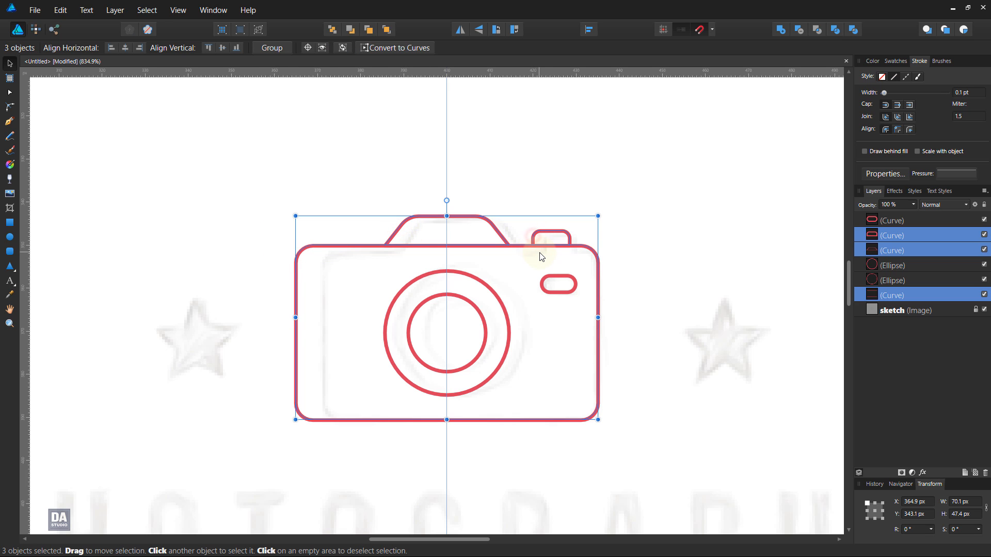
left_click(895, 61)
left_click(880, 84)
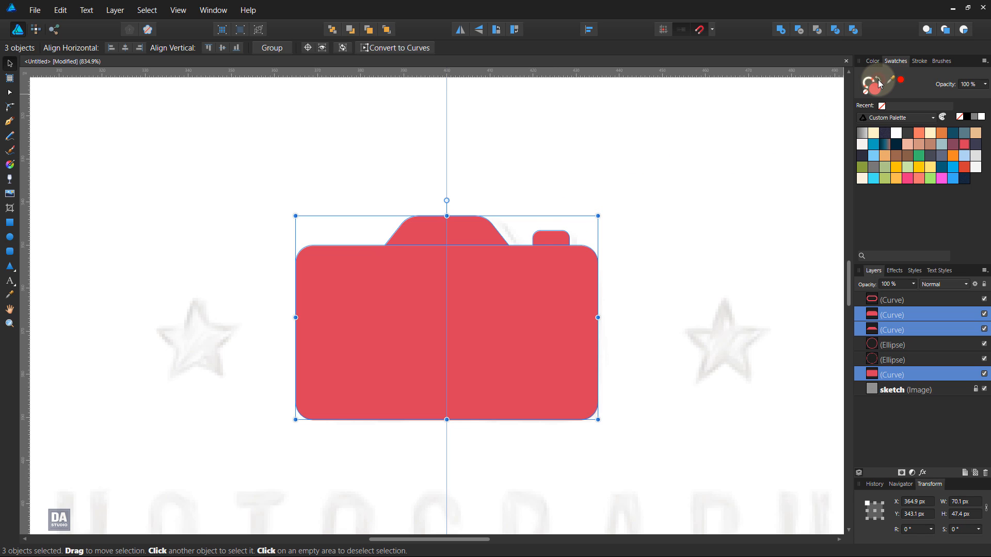
- Fill the outer lens circle white with no stroke, and give the inner lens circle a solid red fill by swapping its fill and stroke
left_click(891, 360)
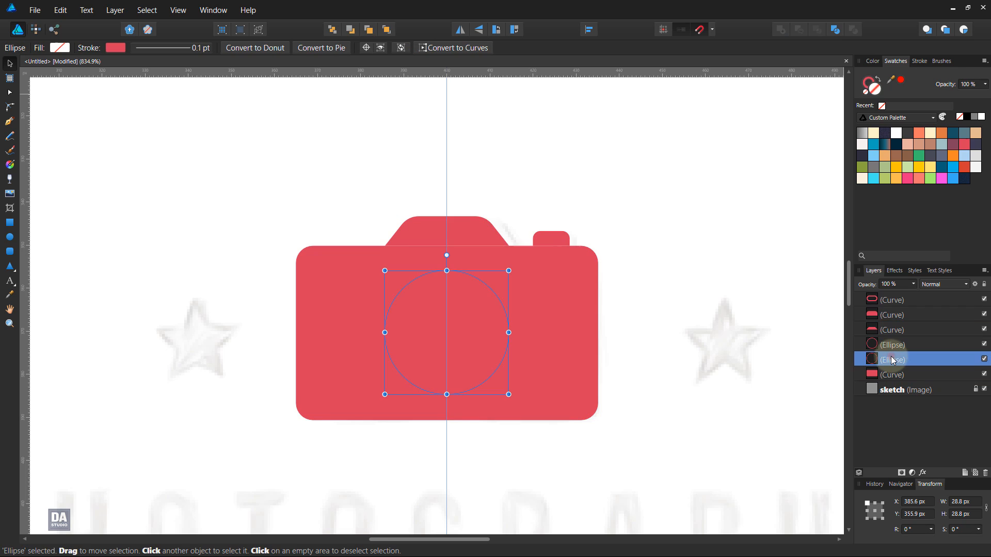
left_click(981, 116)
left_click(866, 92)
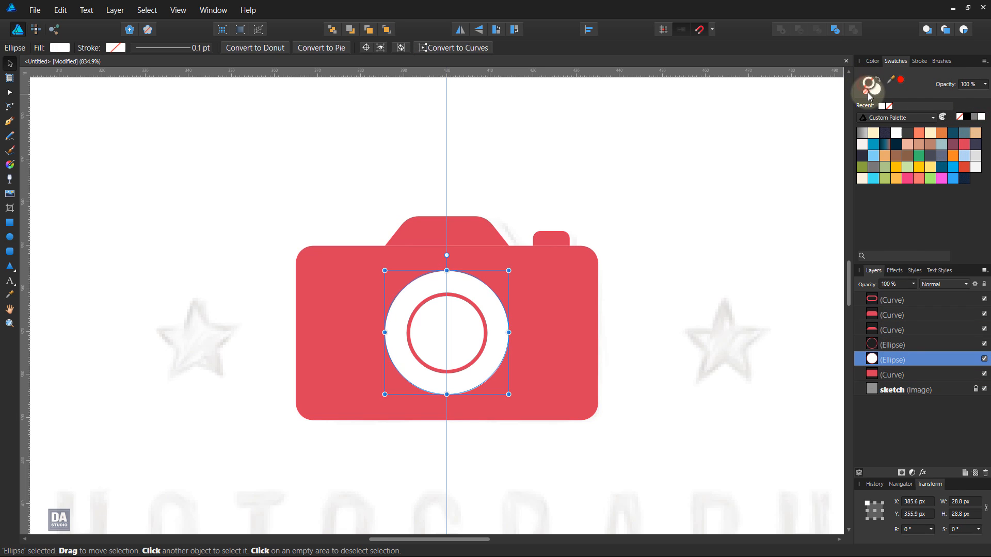
left_click(906, 344)
left_click(878, 78)
left_click(697, 256)
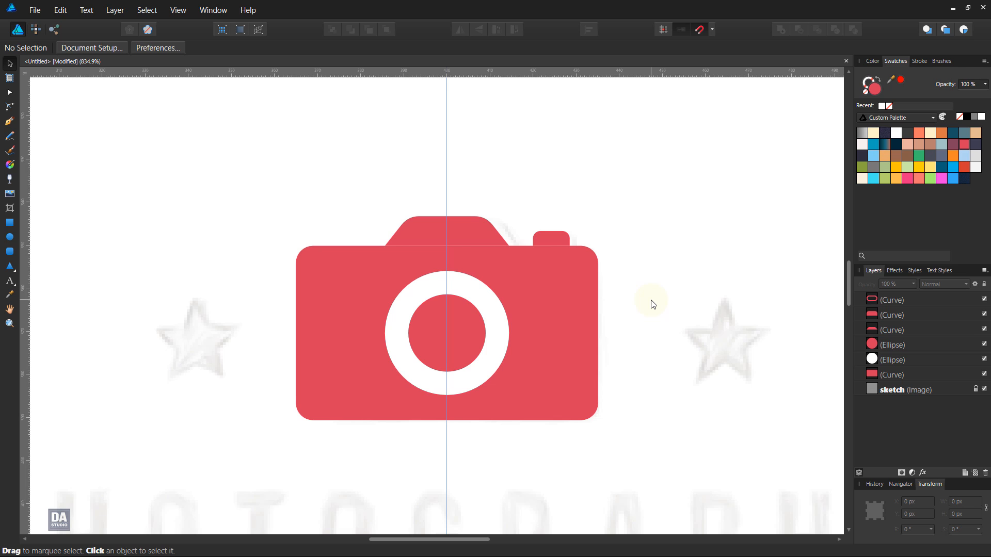
- Subtract the white outer lens circle from the red camera body to cut a round hole
left_click(455, 348)
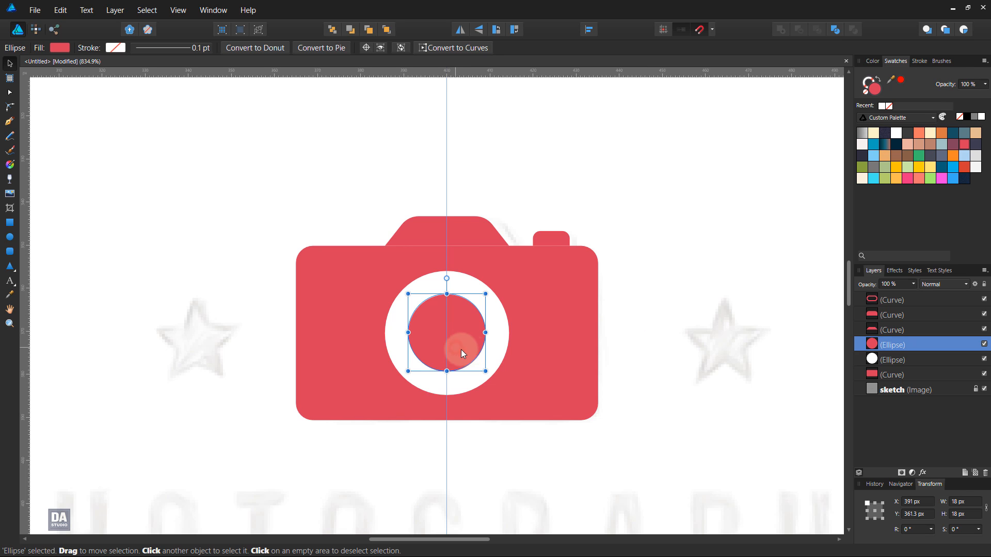
left_click(500, 351)
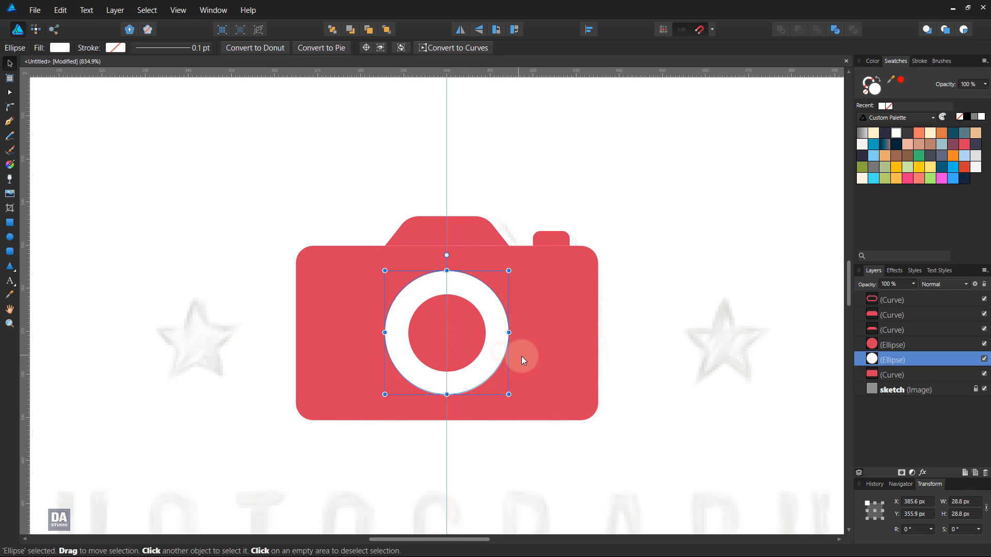
left_click(568, 357)
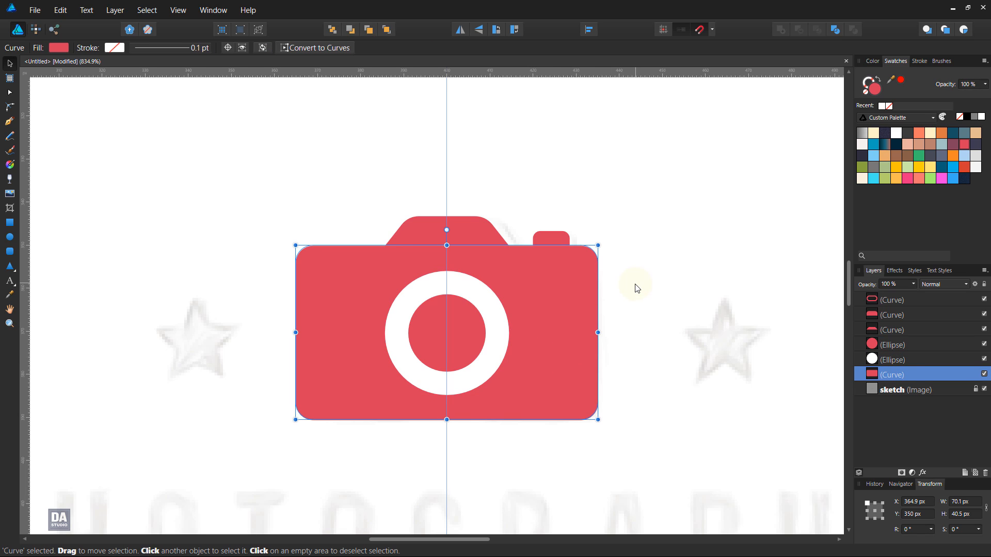
left_click(883, 360, "shift")
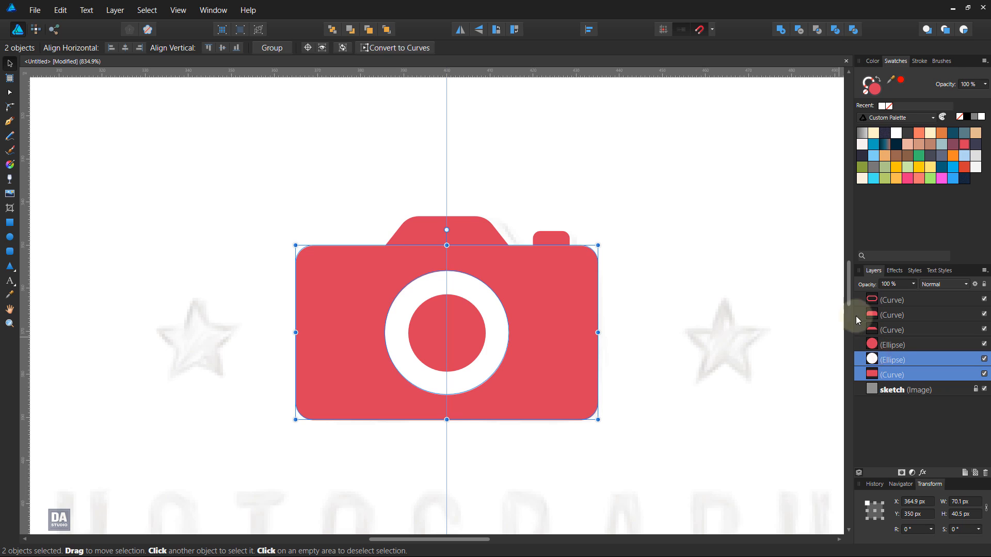
left_click(800, 30)
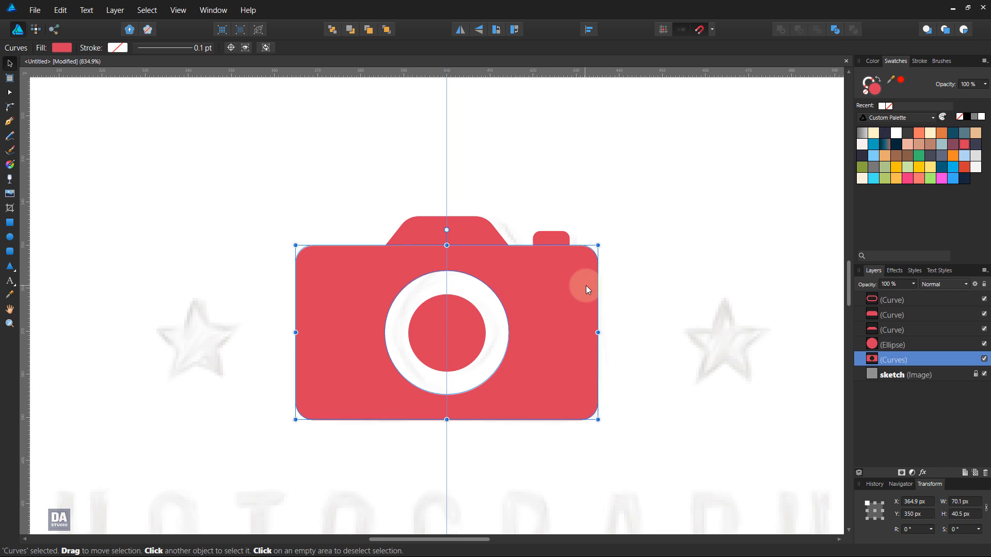
- Remove the flash window's stroke and give it a dark slate fill that contrasts with the red body
left_click(881, 301)
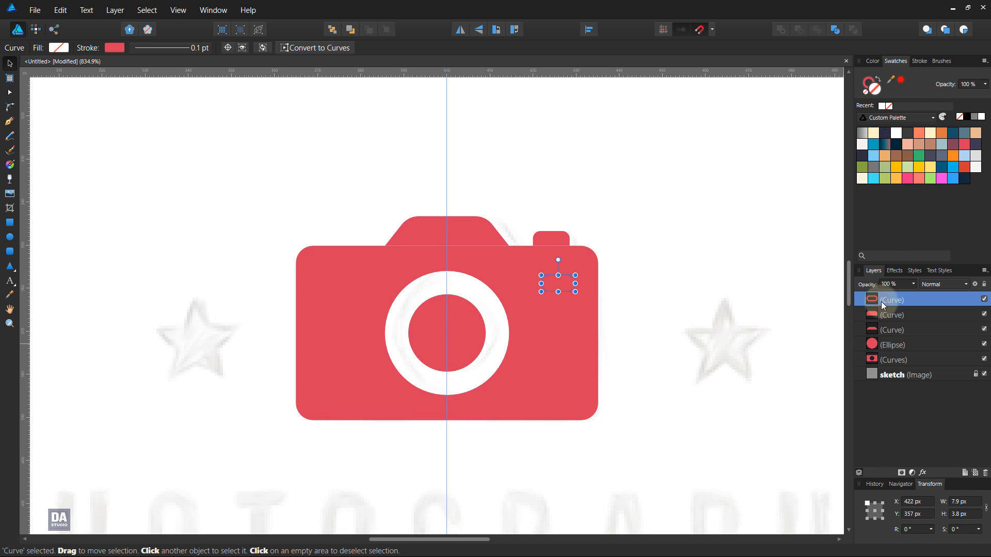
left_click(883, 84)
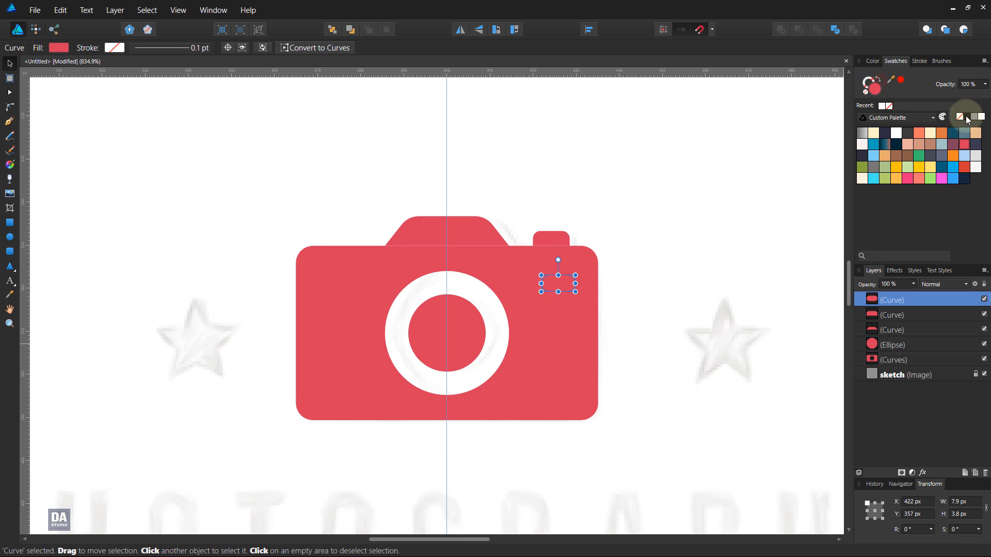
left_click(981, 117)
left_click(976, 144)
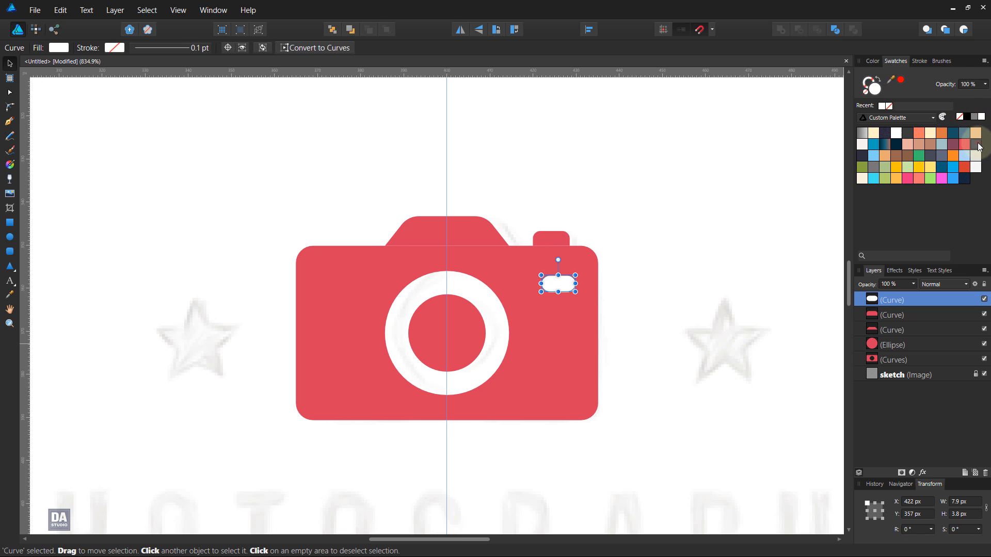
- Subtract the dark flash window from the camera body
left_click(892, 358, "shift")
left_click(920, 299)
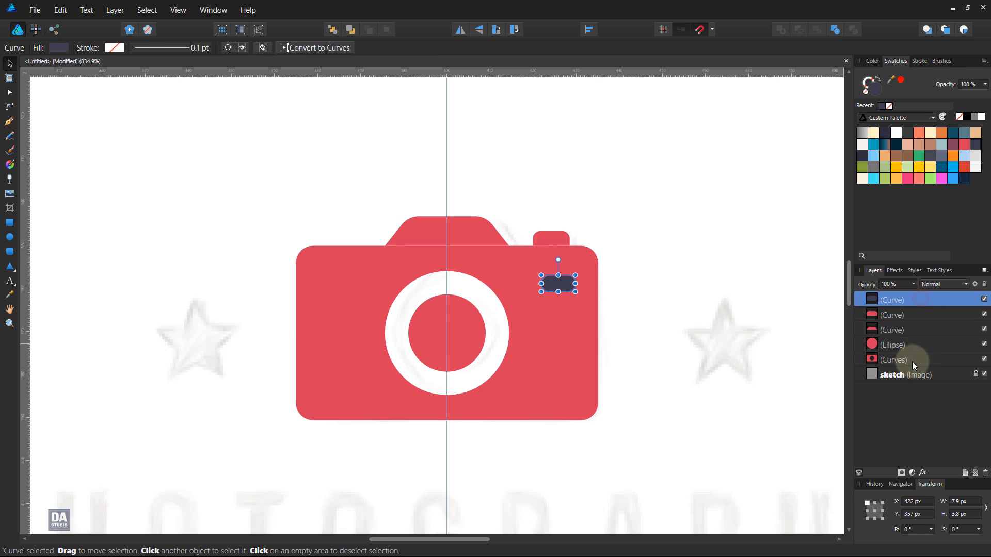
left_click(912, 359, "ctrl")
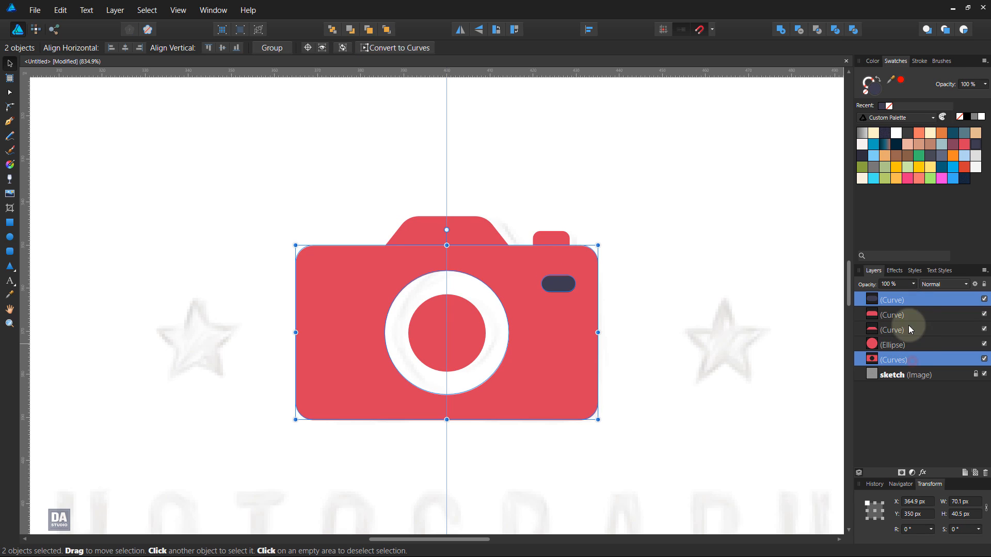
left_click(799, 33)
left_click(701, 211)
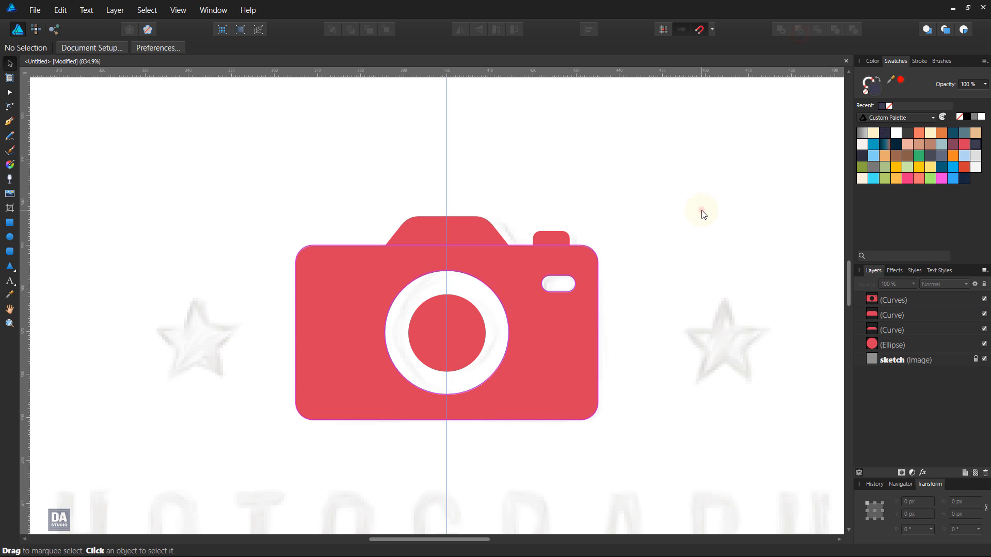
- Merge the viewfinder, camera body and shutter button into one shape with the Add operation
left_click(483, 233)
left_click(501, 266, "shift")
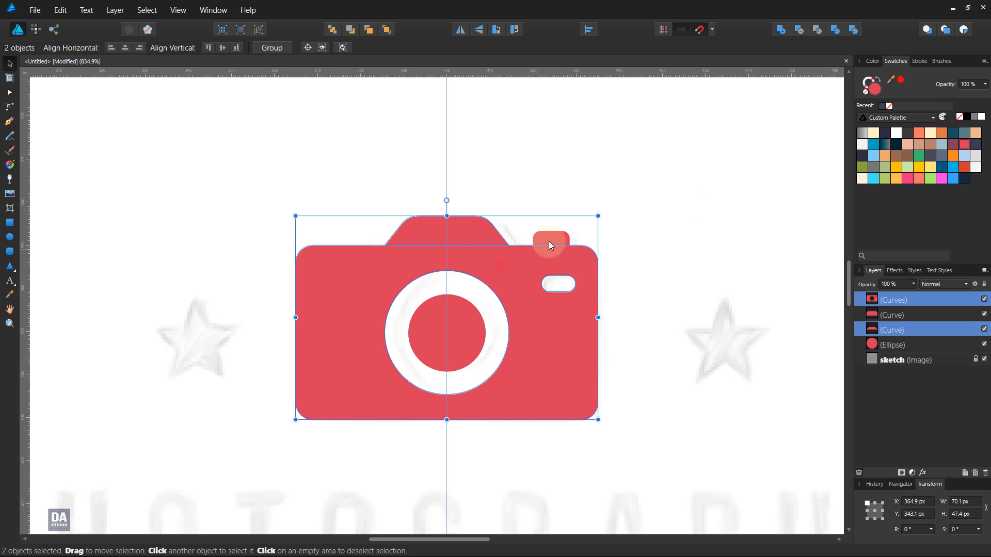
left_click(556, 234, "shift")
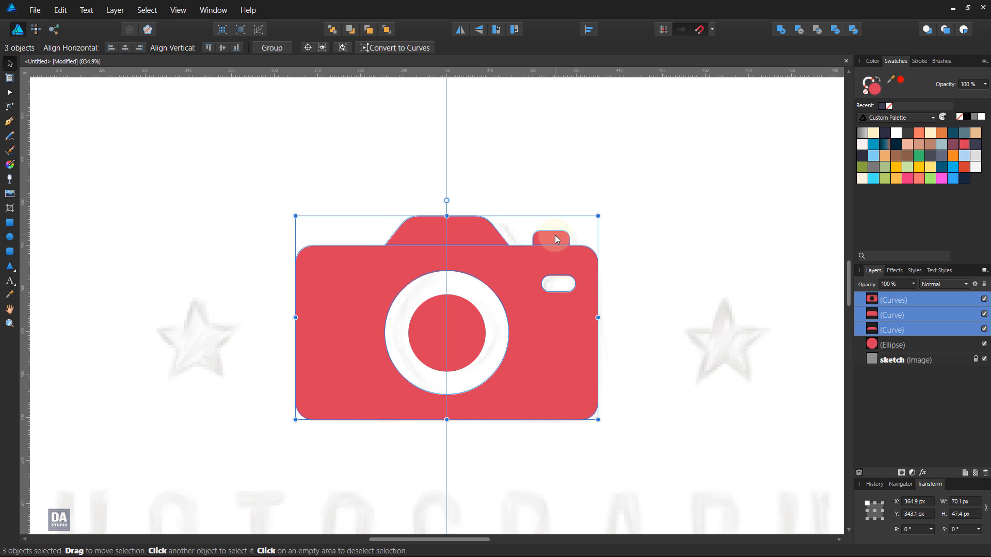
left_click(779, 31)
left_click(679, 235)
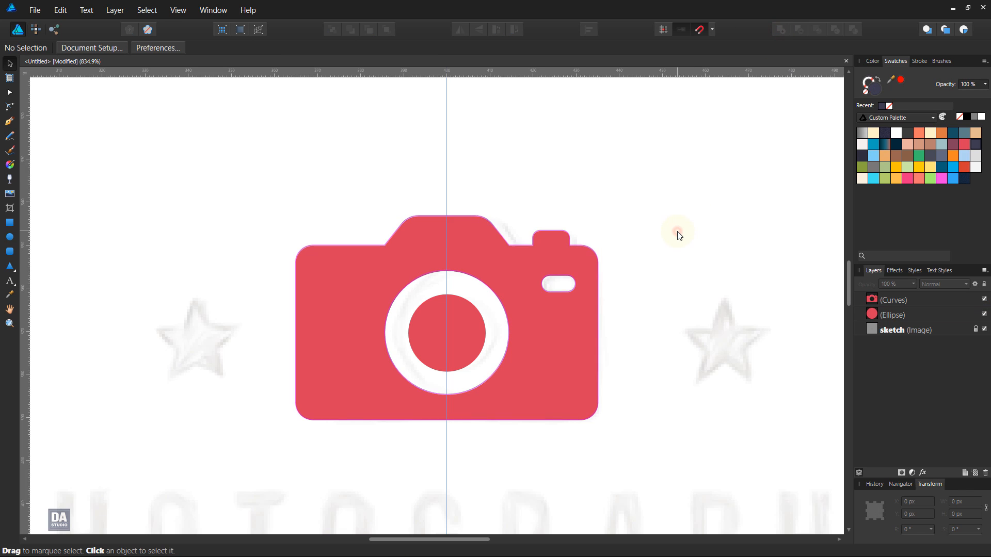
- Draw a five-point star about 23.9 px wide over the sketched star left of the camera and fill it with the same red
key("z")
left_click(611, 379, "alt")
left_click_drag(292, 292, 573, 427)
left_click_drag(574, 428, 549, 356)
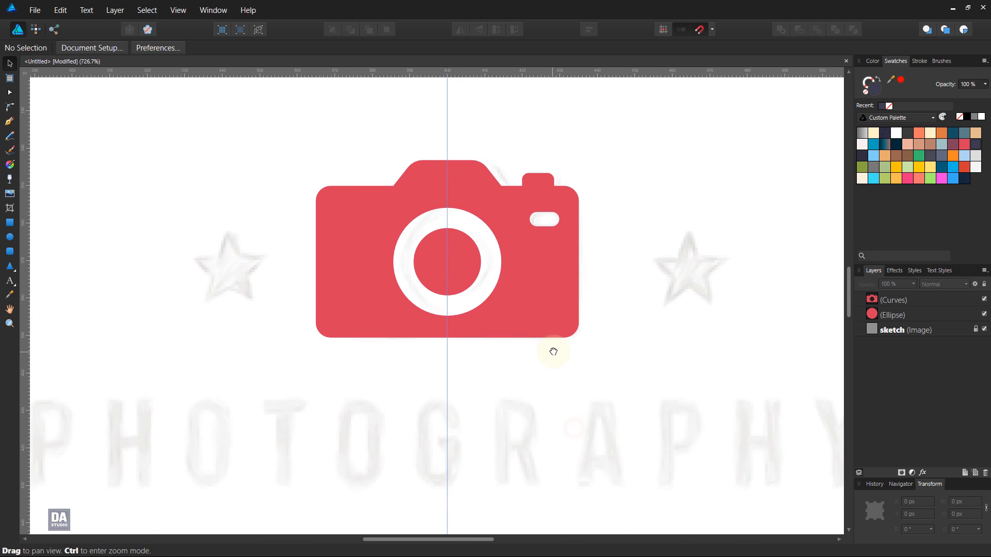
left_click(11, 271)
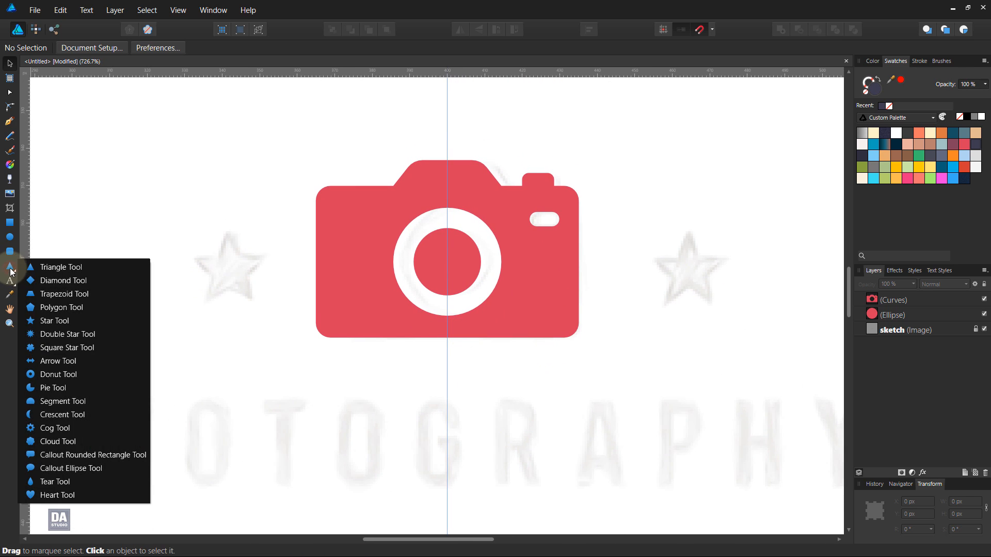
left_click(42, 321)
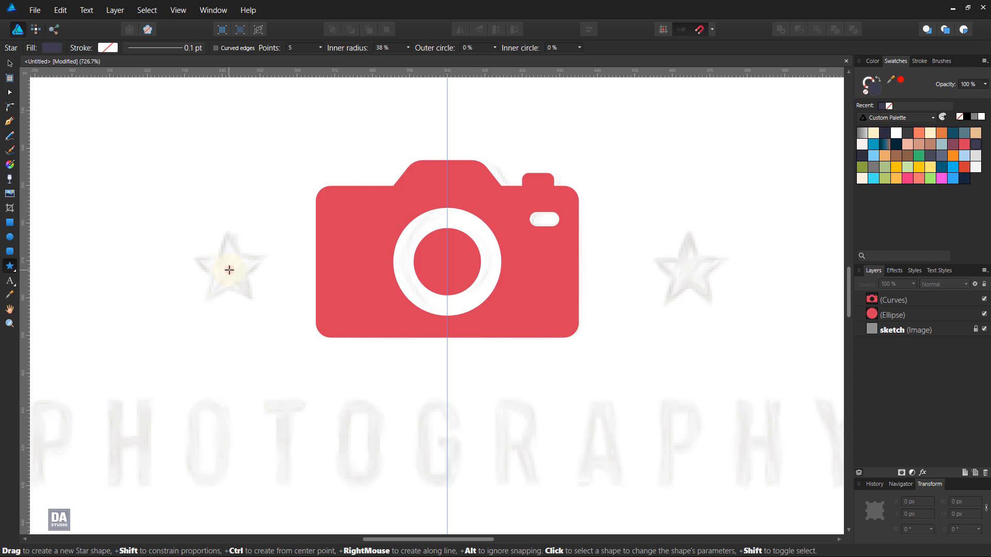
left_click_drag(229, 270, 259, 301)
left_click_drag(279, 312, 283, 315)
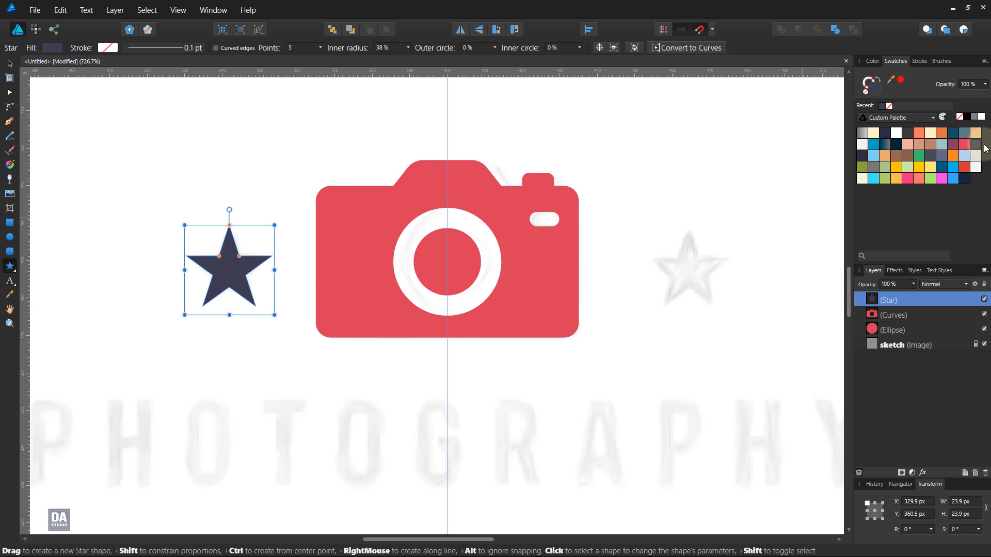
left_click(964, 144)
left_click(10, 64)
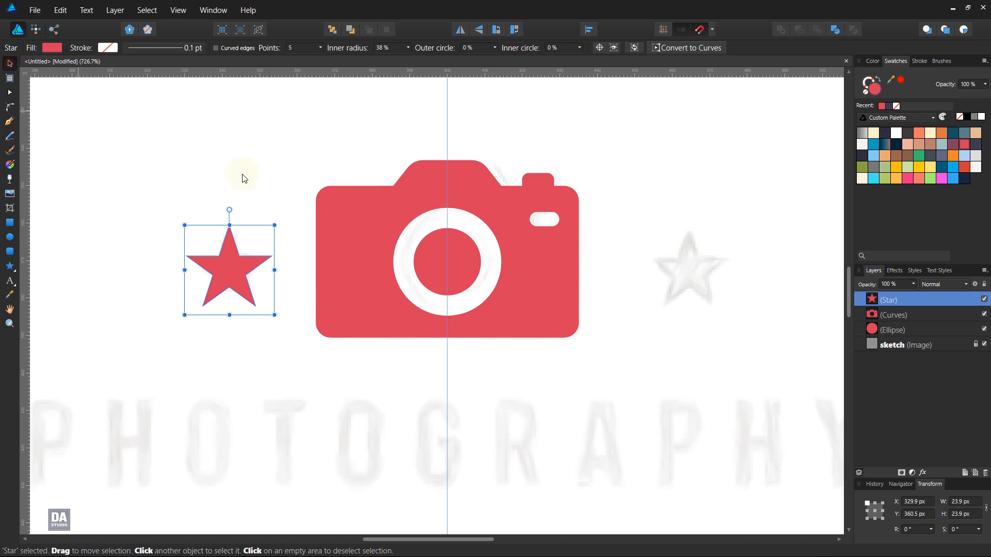
left_click(277, 181)
- Show the star's transform origin and move it to the centre of the camera lens
left_click(237, 266)
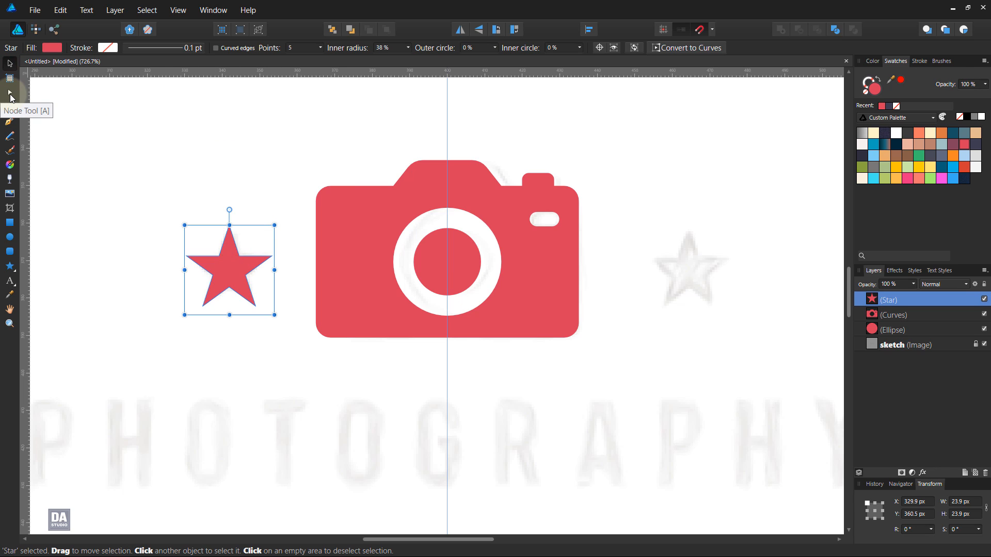
left_click(599, 47)
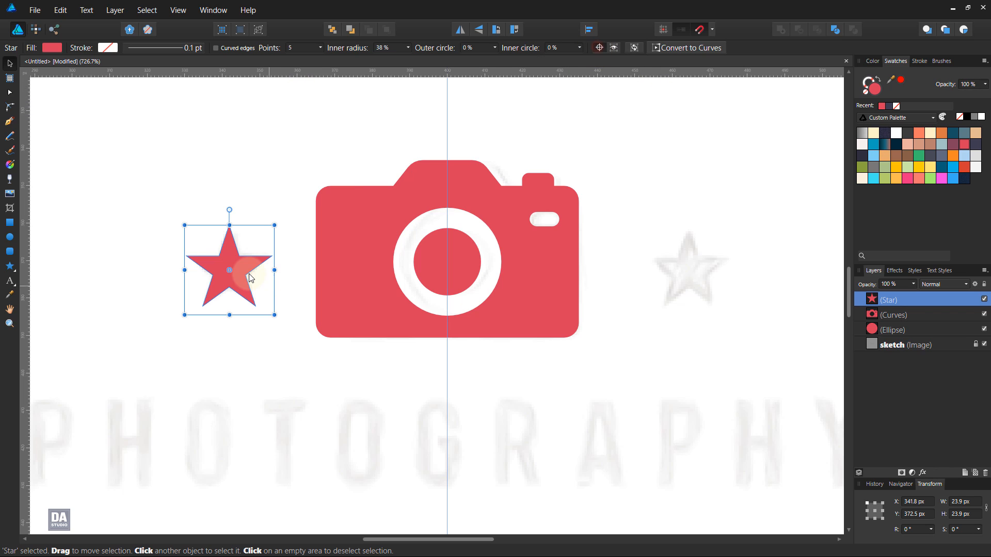
left_click_drag(229, 272, 448, 263)
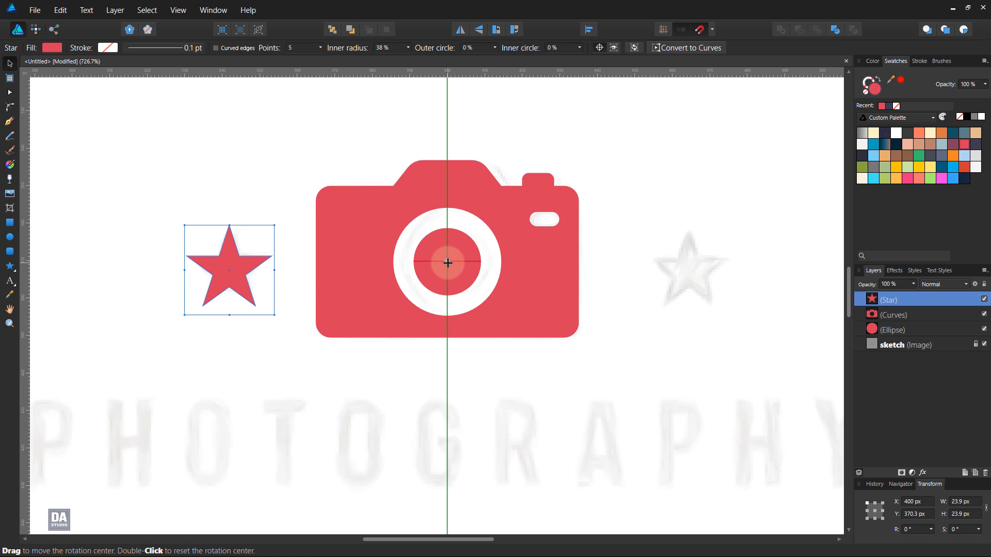
- Duplicate the star, flip the copy horizontally and place it right of the camera, level with and mirroring the original
right_click(918, 302)
left_click(878, 398)
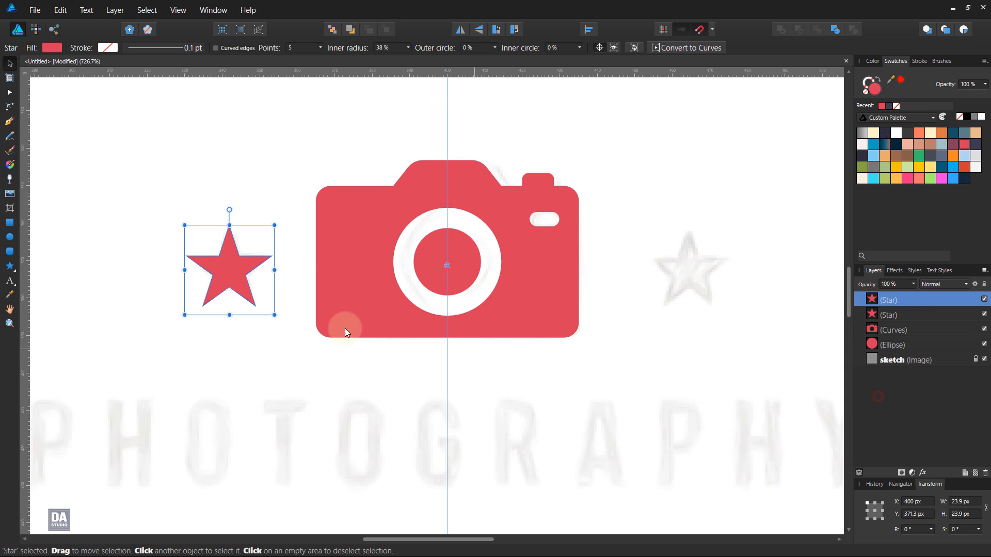
left_click(460, 29)
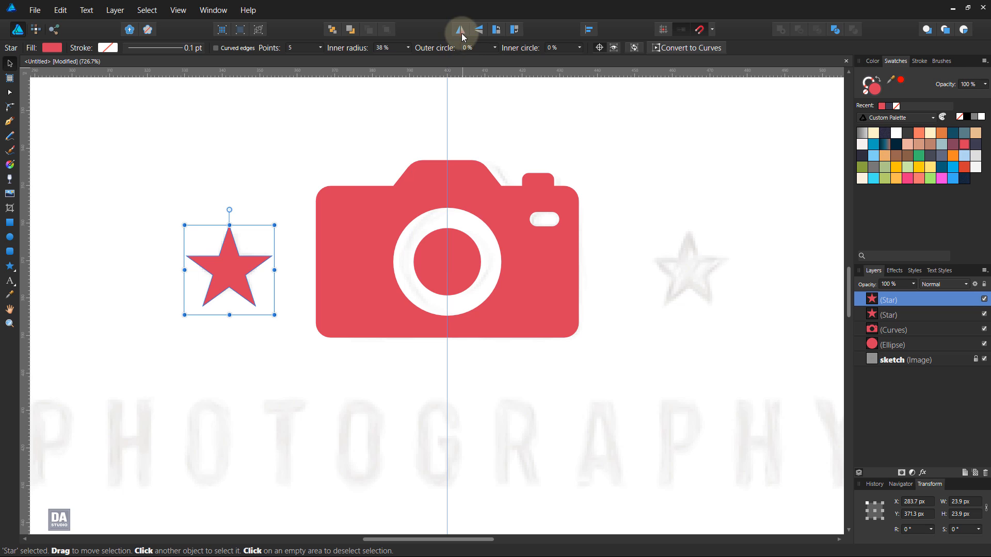
left_click_drag(235, 274, 671, 277)
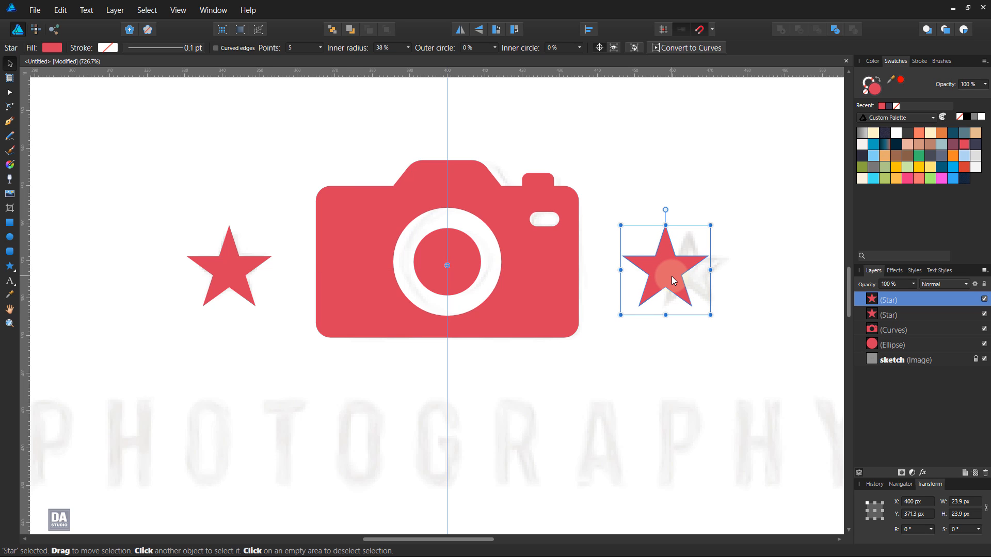
left_click(613, 342)
key("z")
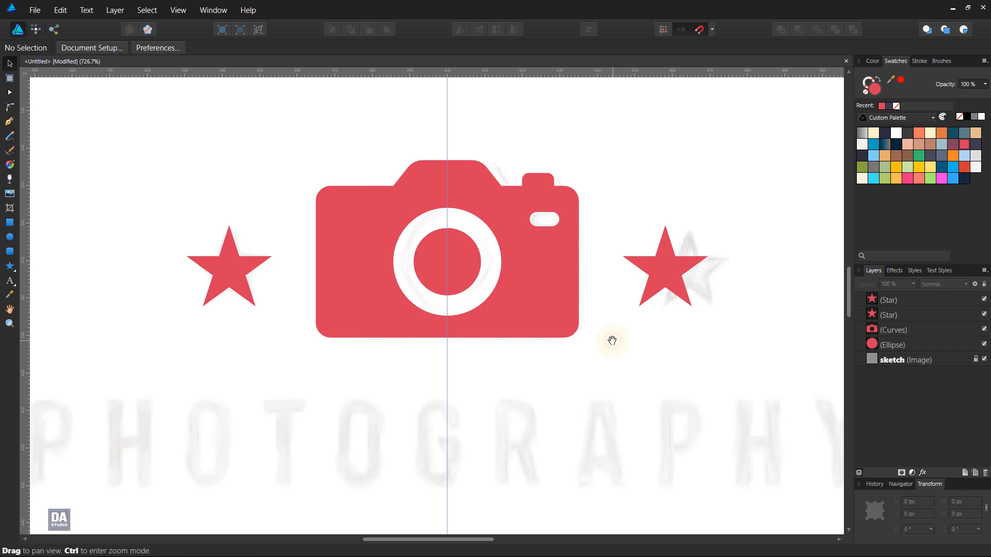
left_click(606, 359, "alt")
left_click_drag(397, 273, 292, 262)
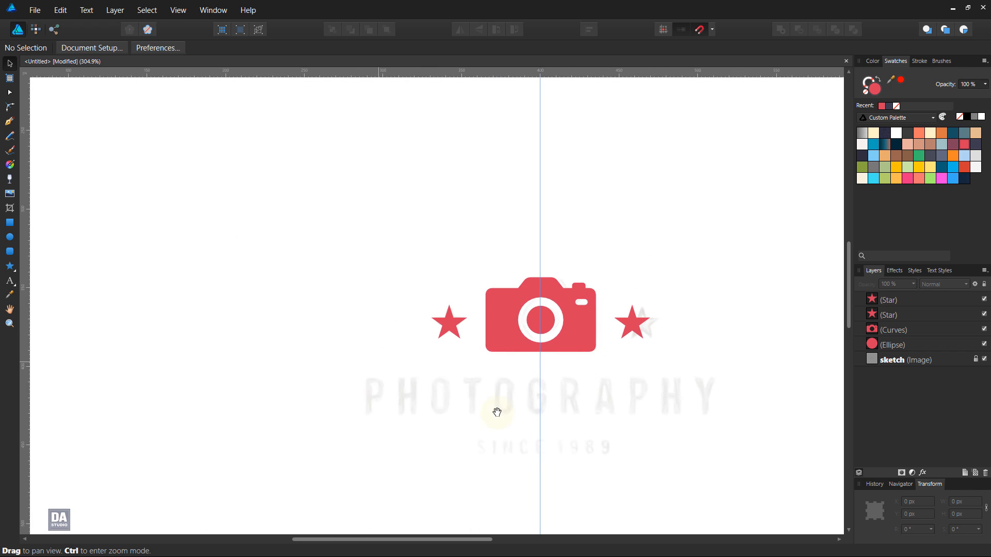
- Add the art text PHOTOGRAPHY near the sketched lettering below the camera and reduce its size to 3 pt
left_click_drag(497, 409, 496, 303)
key("v")
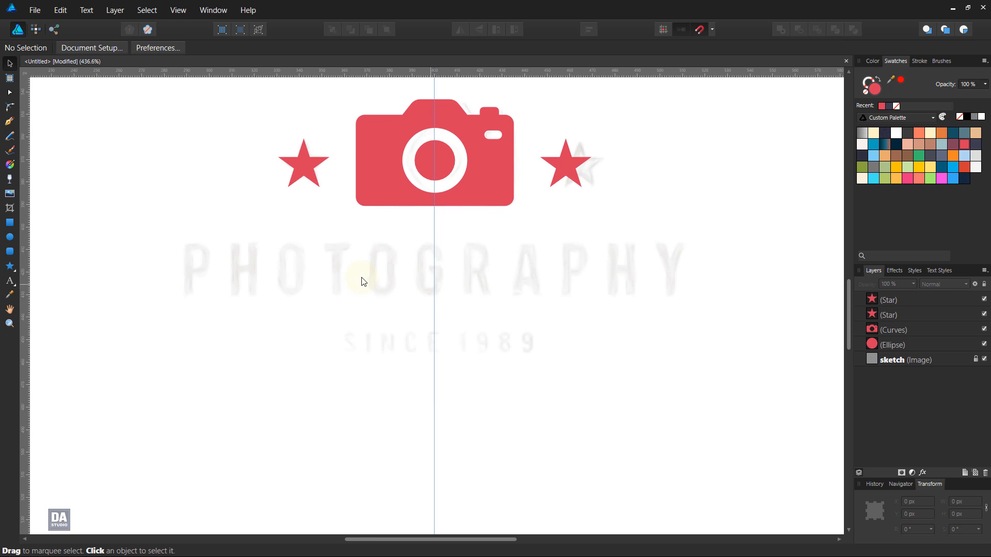
left_click(9, 282)
left_click_drag(358, 280, 356, 281)
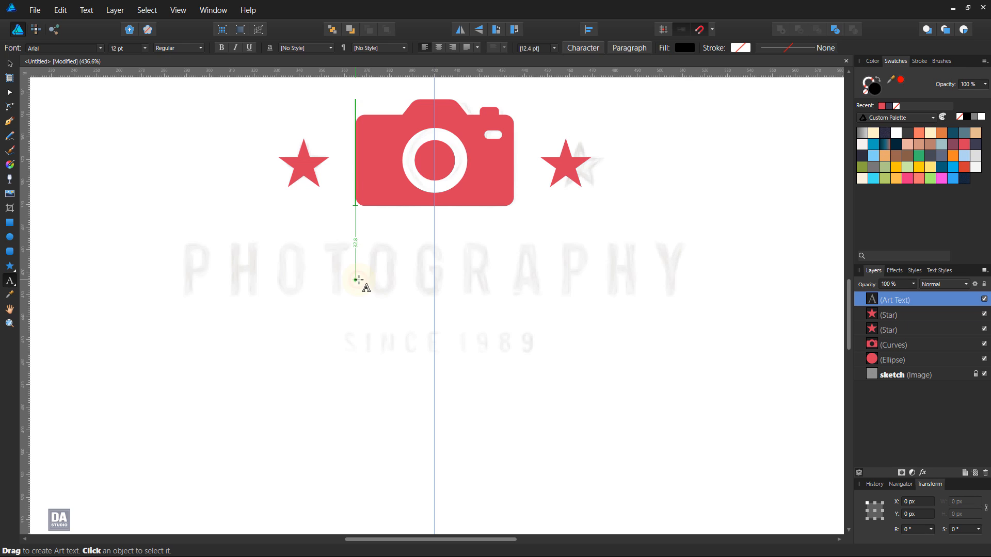
type("PHOTOGRAPH")
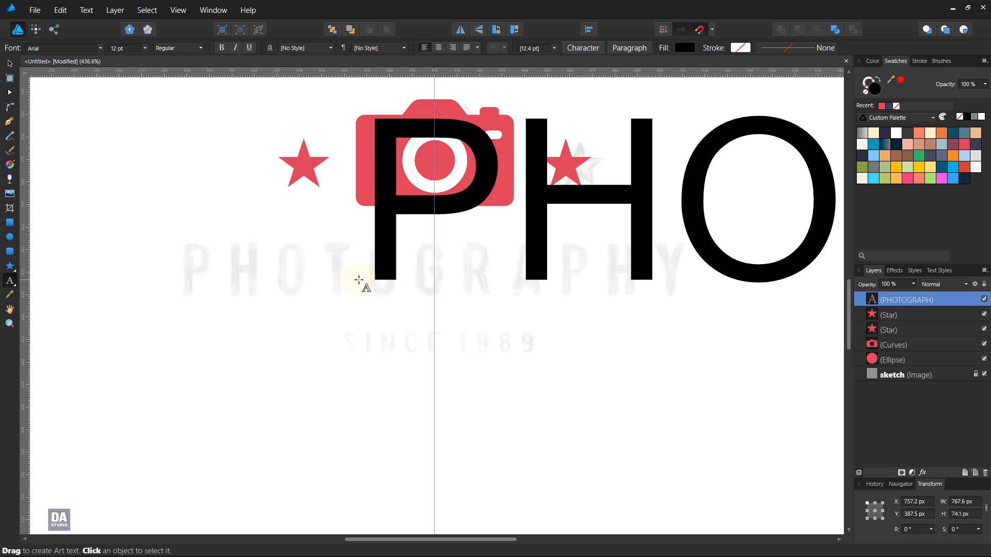
key("Escape")
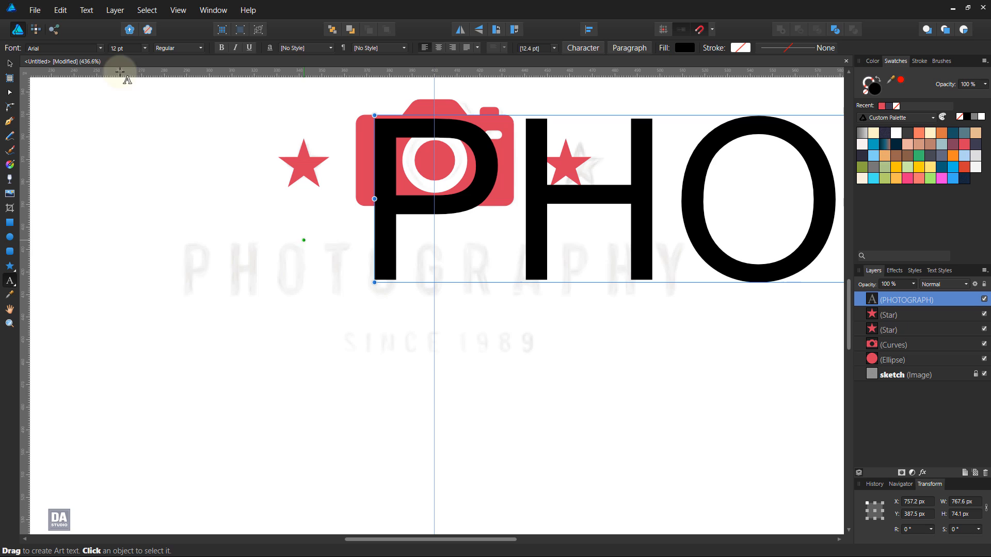
left_click(9, 63)
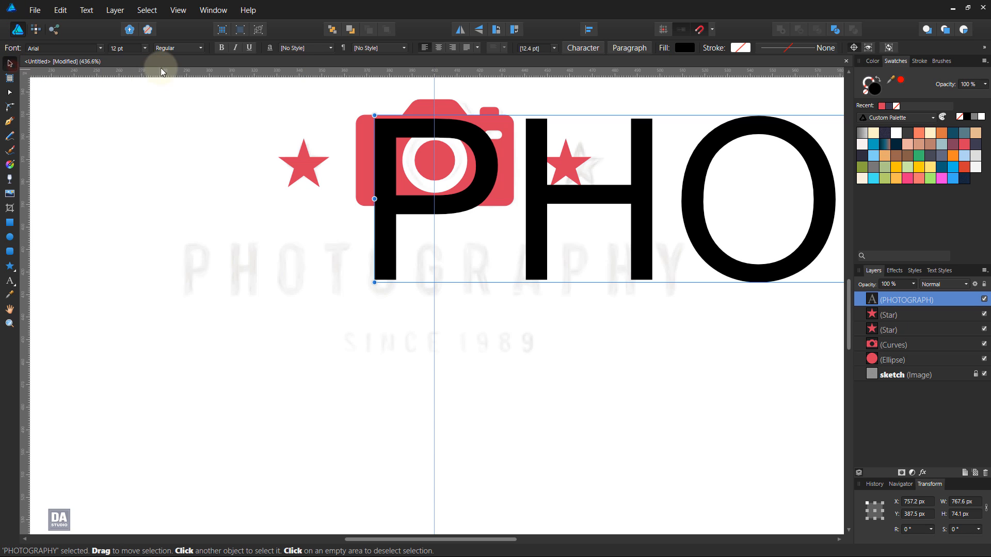
scroll(123, 47, "down", 9)
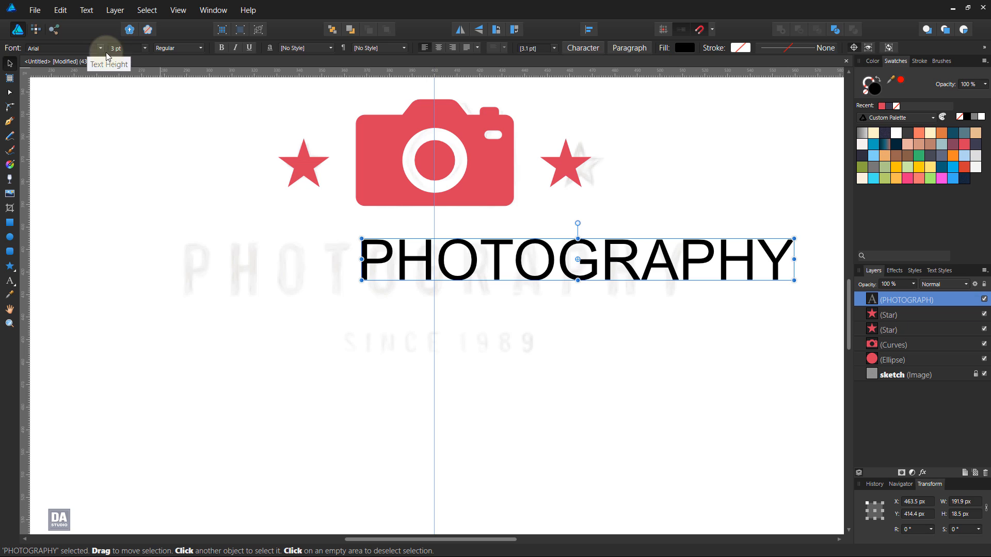
- Set the font of the PHOTOGRAPHY text to Bebas
left_click(76, 48)
type("beb")
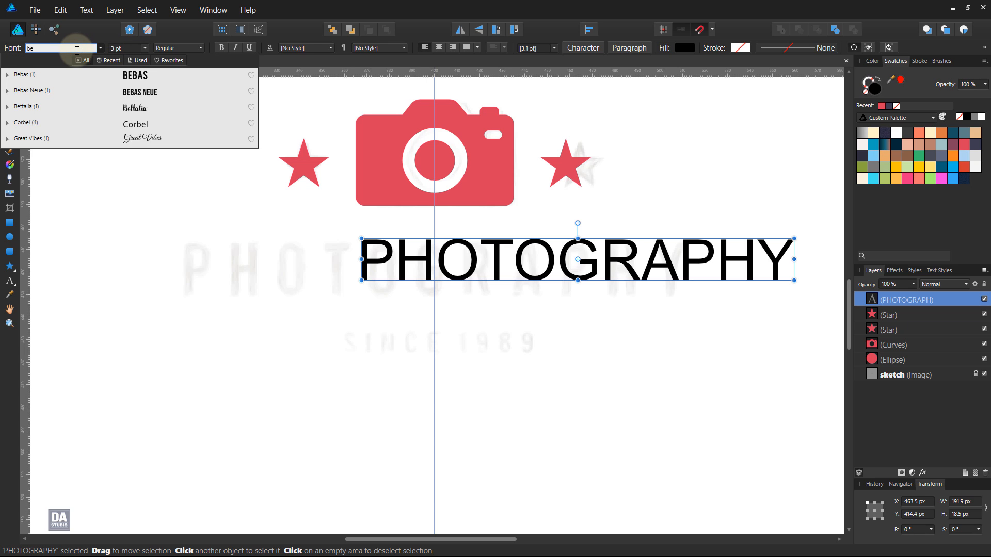
left_click(86, 74)
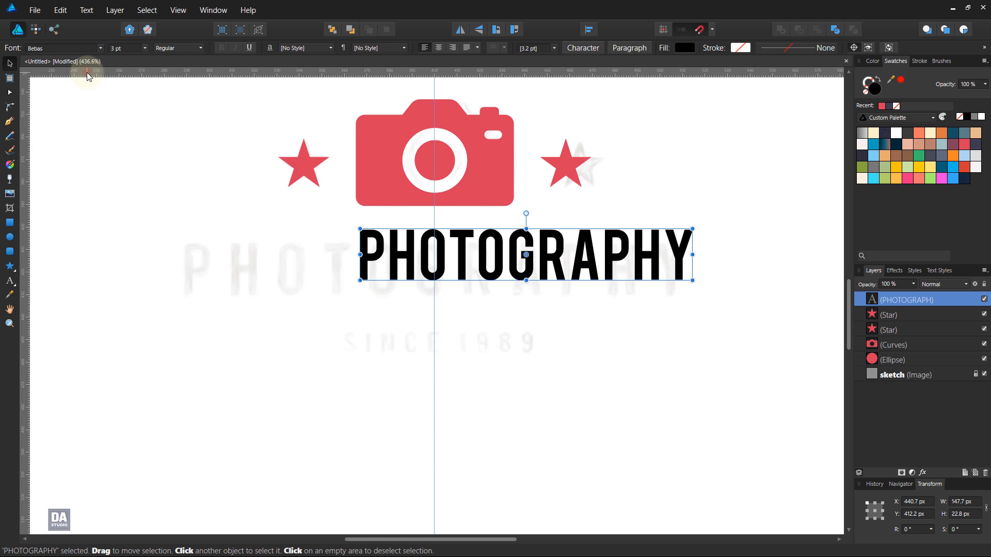
- Centre the PHOTOGRAPHY text horizontally on the vertical guide and move it down over the sketched lettering
left_click(590, 29)
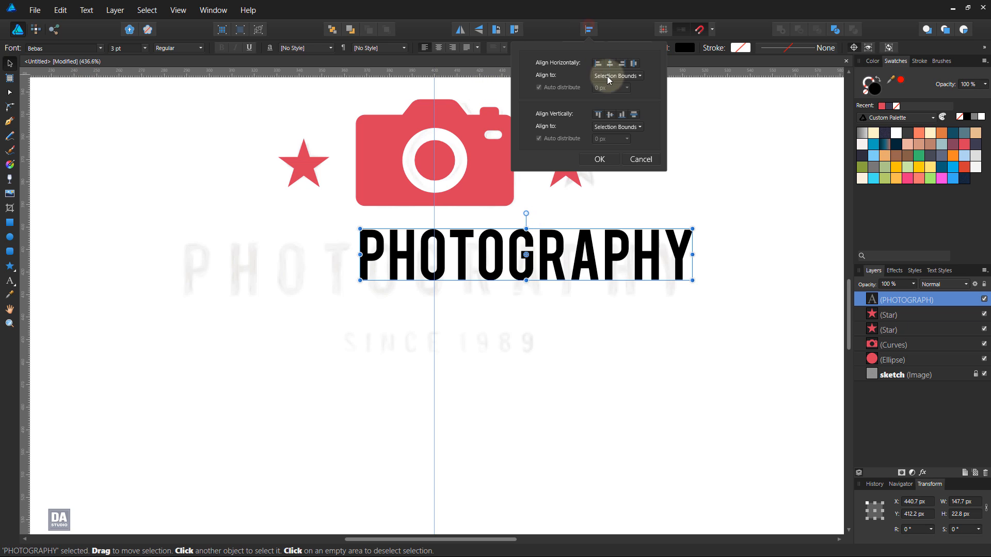
left_click(610, 64)
left_click(600, 159)
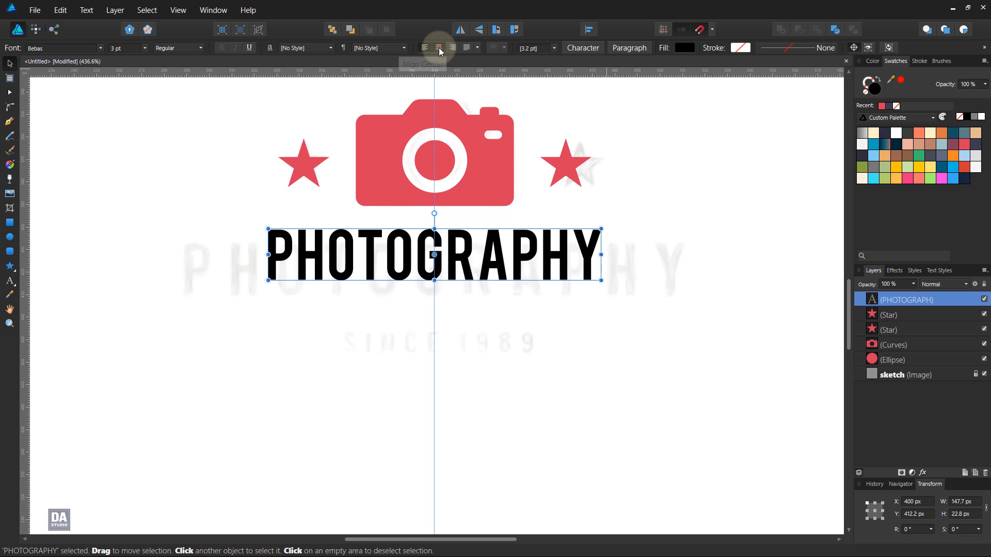
left_click(583, 47)
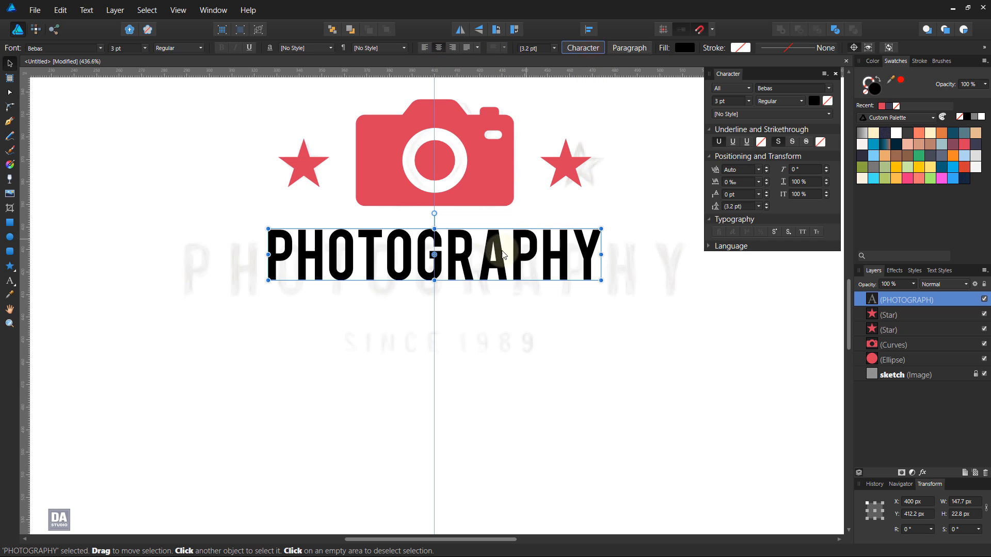
left_click_drag(457, 272, 456, 291)
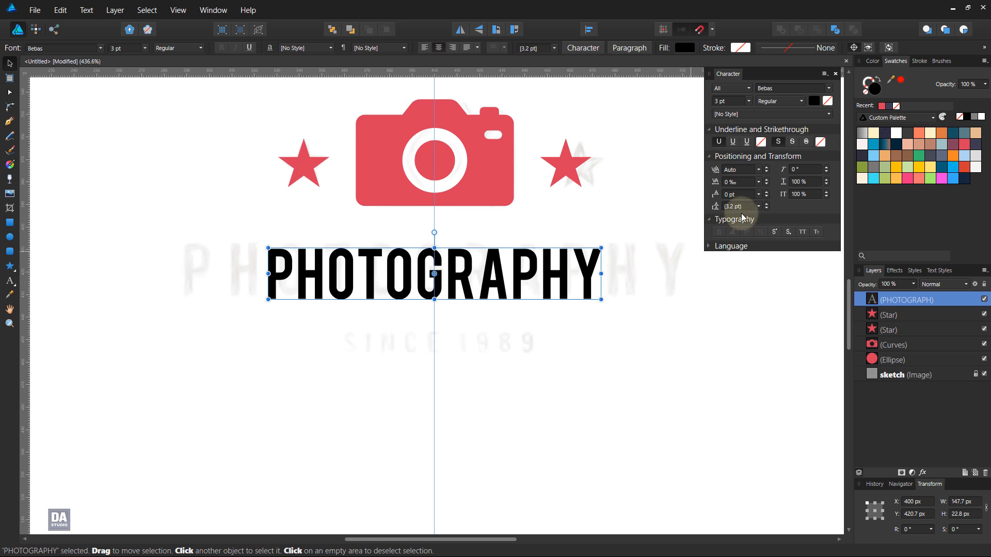
- Fix the PHOTOGRAPHY text's leading at 3.2 pt and increase its font size to 5 pt
scroll(737, 206, "down", 1)
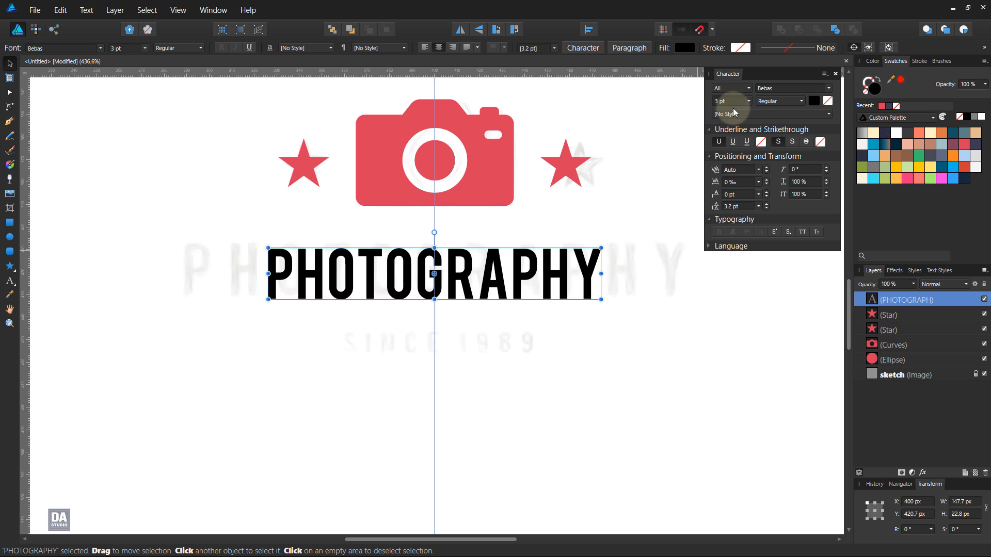
scroll(735, 101, "up", 1)
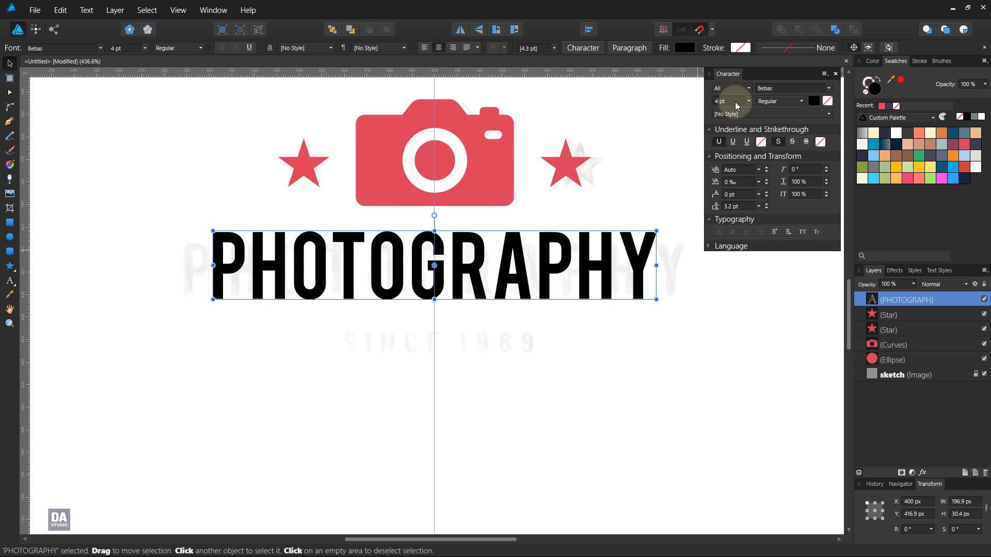
scroll(735, 101, "down", 1)
scroll(735, 102, "up", 1)
scroll(735, 101, "up", 1)
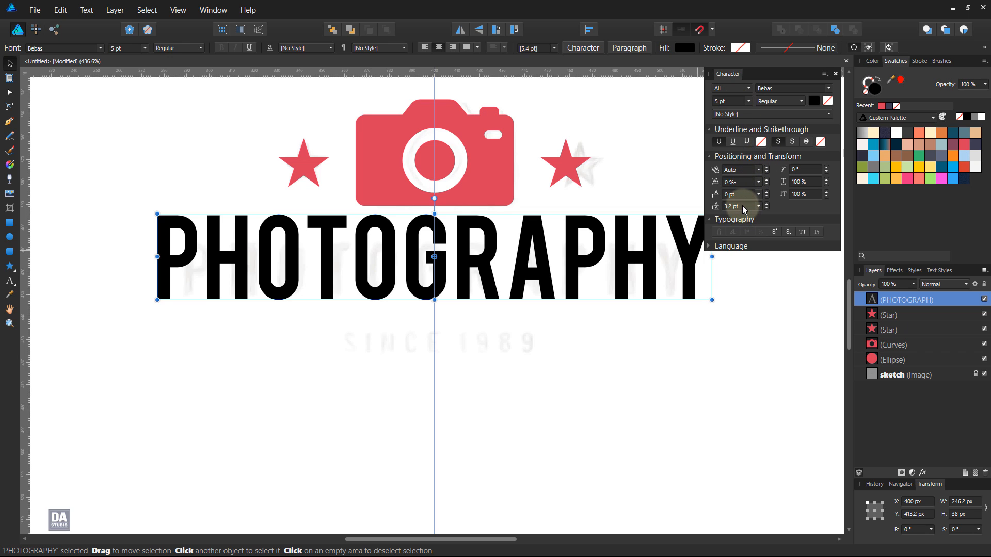
scroll(738, 195, "down", 2)
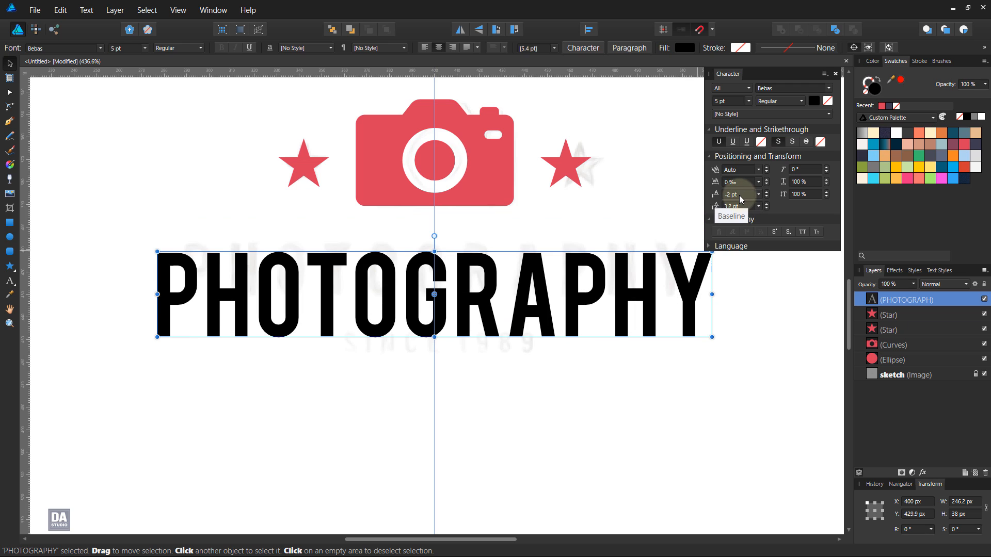
scroll(739, 195, "up", 1)
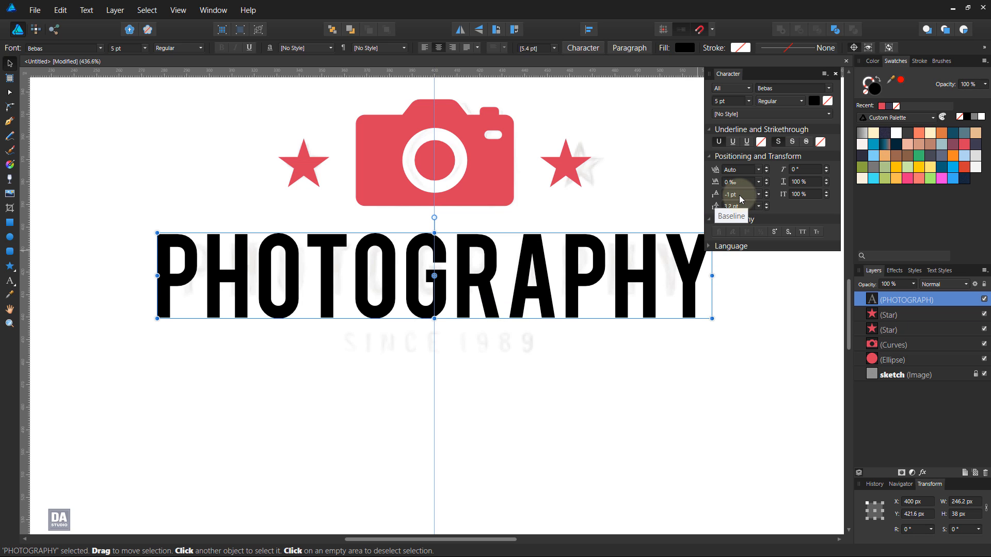
scroll(740, 196, "up", 1)
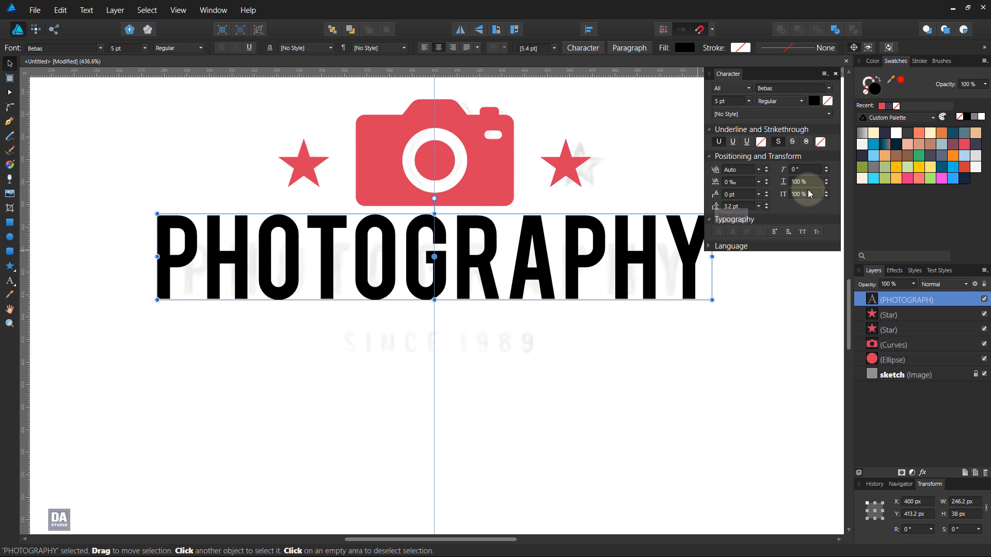
scroll(809, 193, "down", 5)
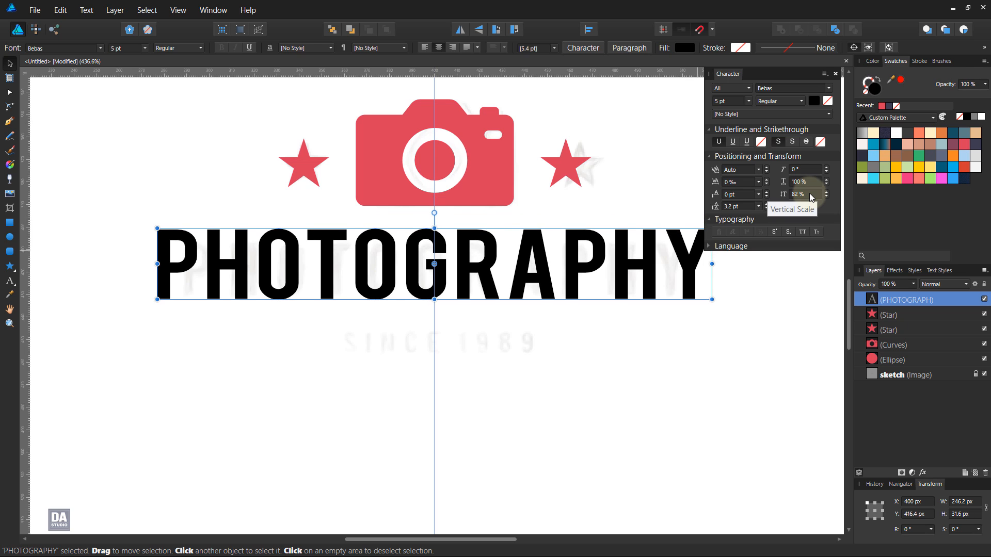
scroll(809, 193, "up", 5)
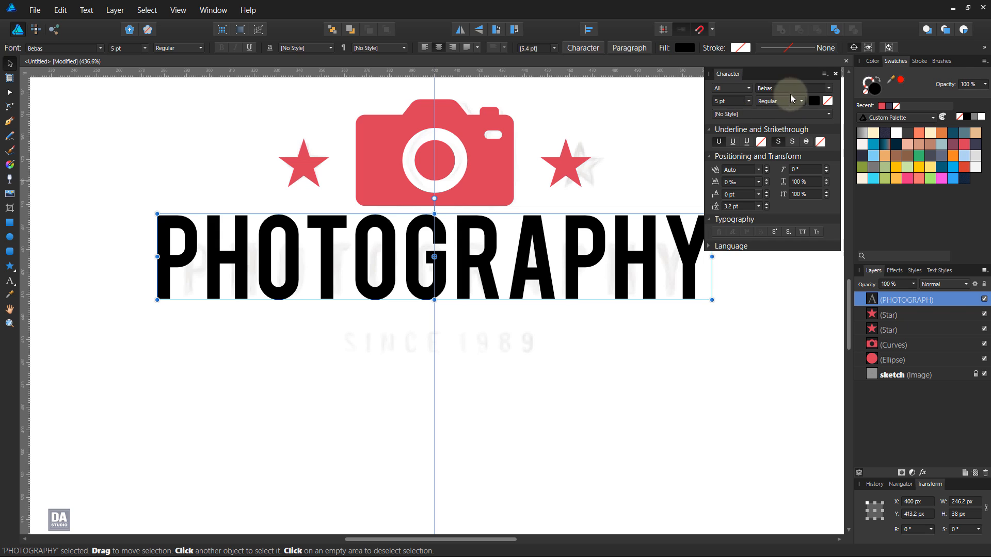
- Change the PHOTOGRAPHY text's font to Bebas Neue and reduce its vertical scale to 85%
left_click(832, 91)
scroll(697, 255, "down", 1)
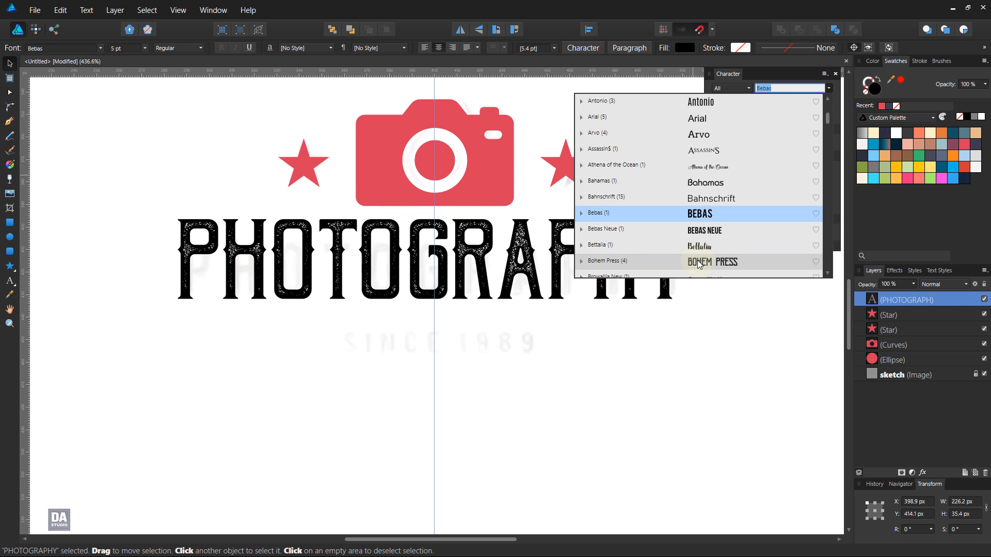
left_click(638, 234)
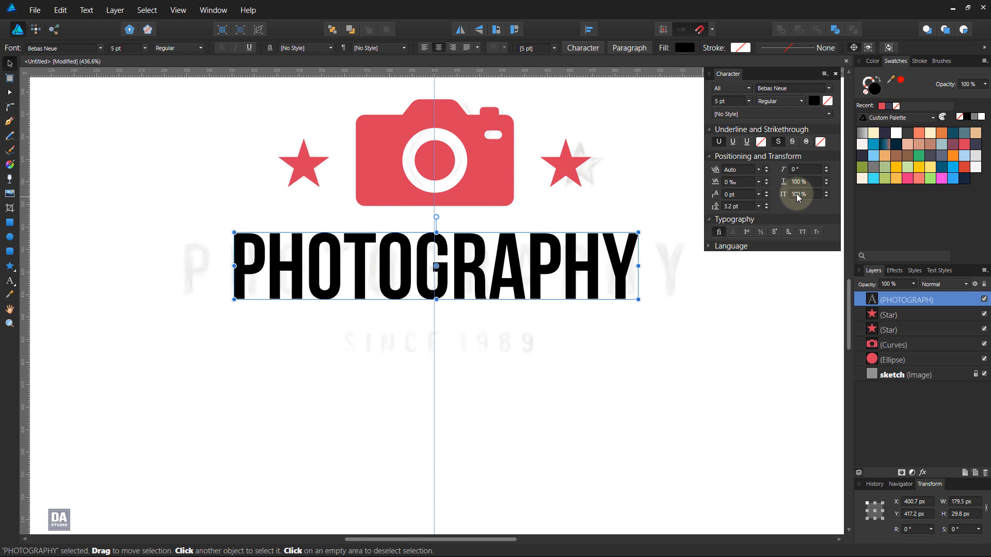
scroll(797, 197, "down", 13)
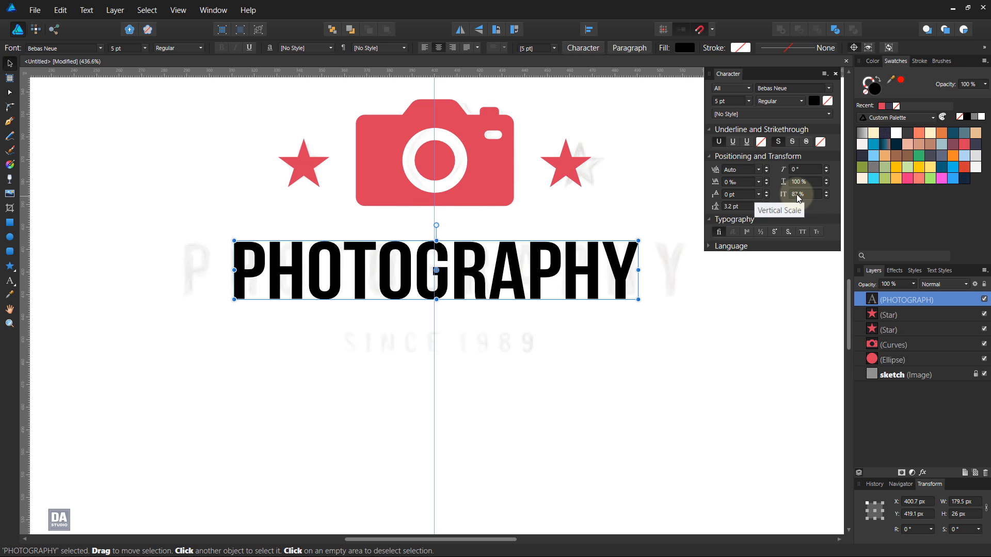
scroll(797, 197, "down", 2)
- Widen the PHOTOGRAPHY text towards the sketched width with 45 ‰ tracking and a 110% horizontal scale
scroll(741, 187, "up", 19)
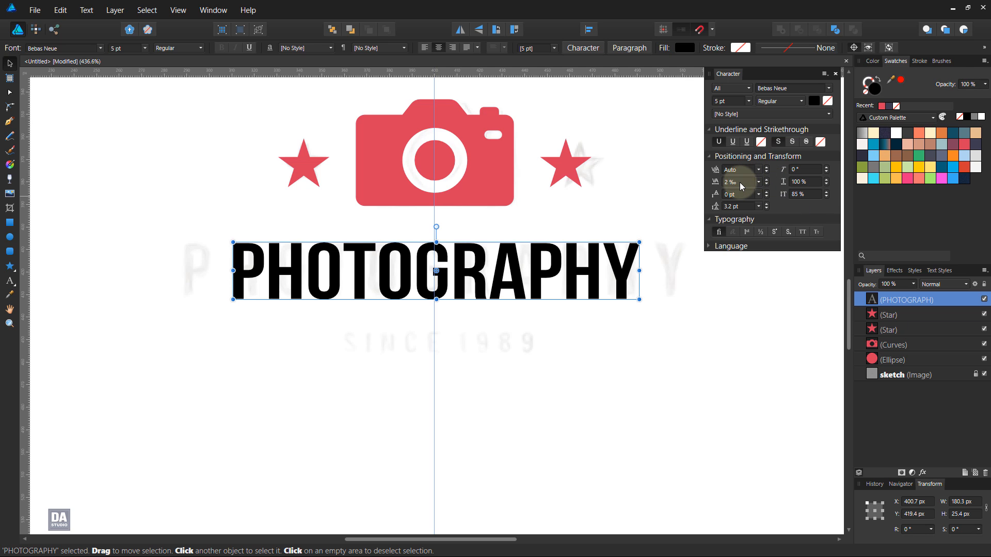
scroll(742, 187, "up", 20)
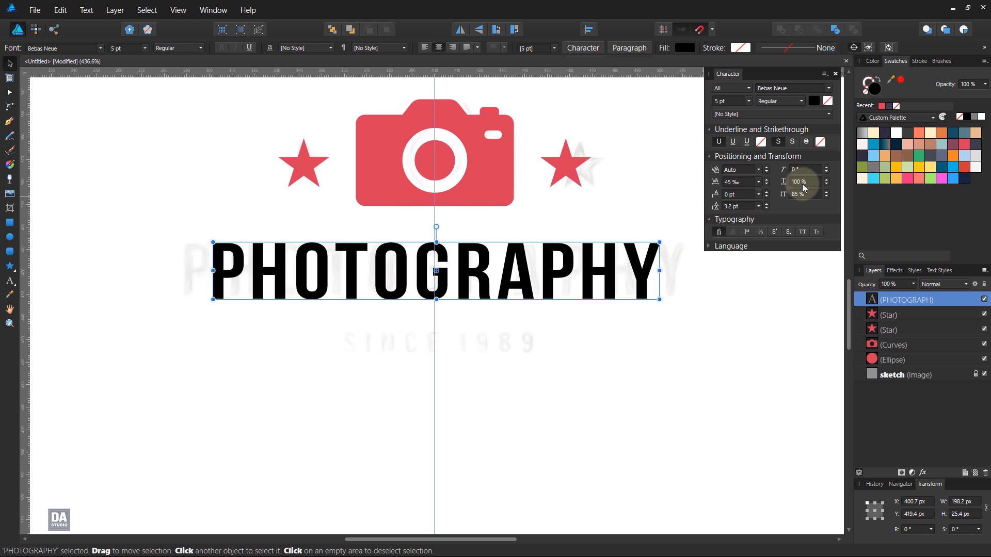
scroll(800, 184, "up", 7)
scroll(804, 188, "up", 3)
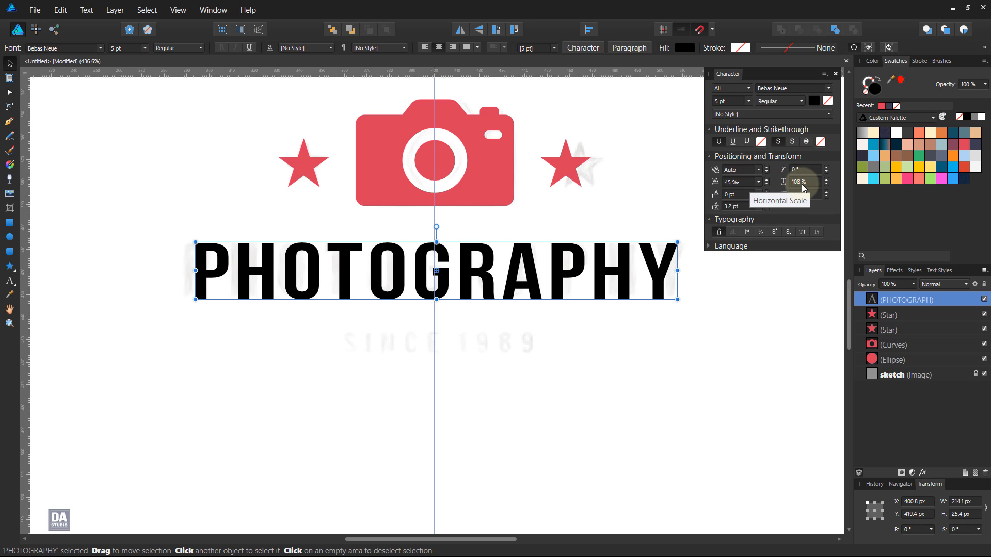
- Try the PHOTOGRAPHY text with 0 ‰ tracking and a horizontal scale of up to 129%, returning the scale to 110%
scroll(754, 187, "down", 3)
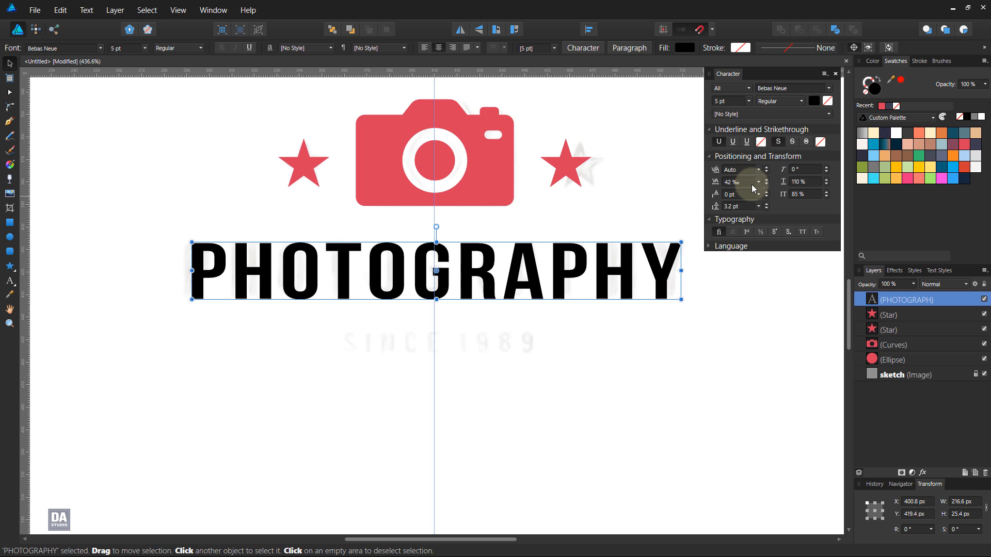
scroll(753, 188, "down", 14)
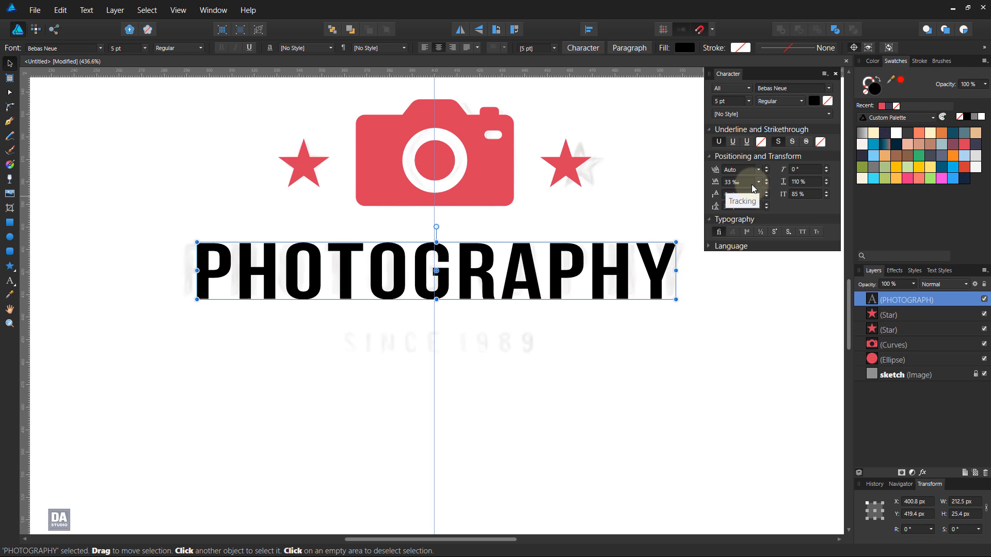
scroll(753, 189, "down", 20)
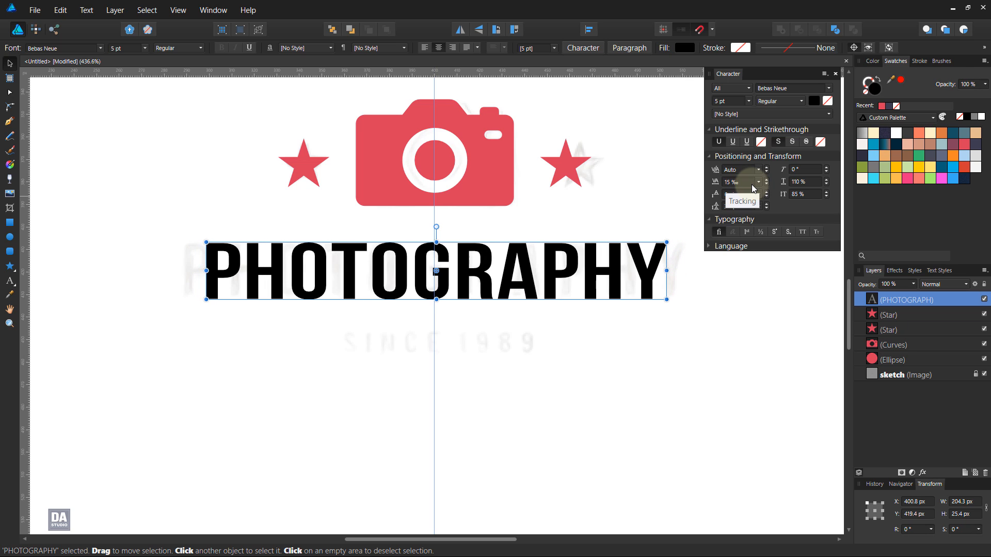
scroll(753, 186, "down", 4)
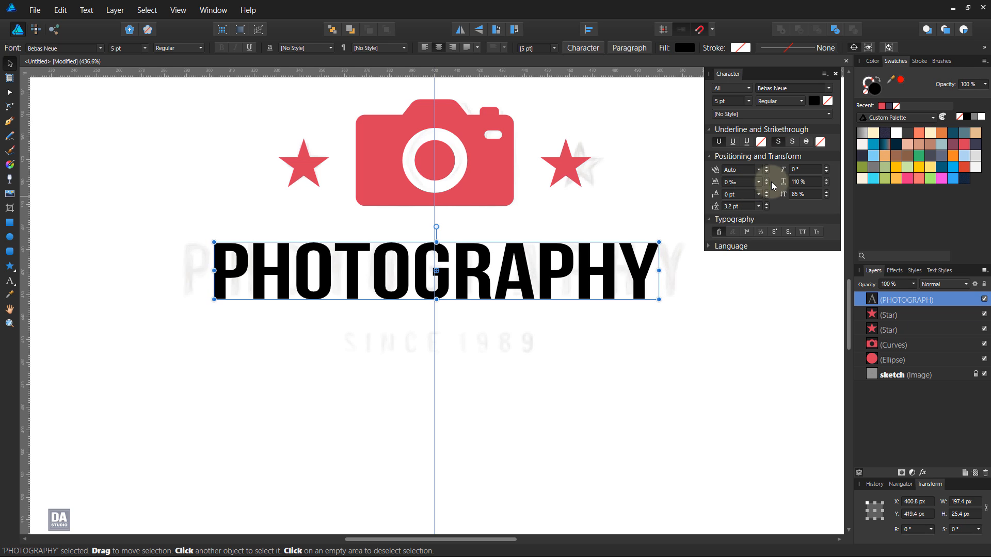
scroll(800, 181, "up", 2)
scroll(808, 181, "up", 14)
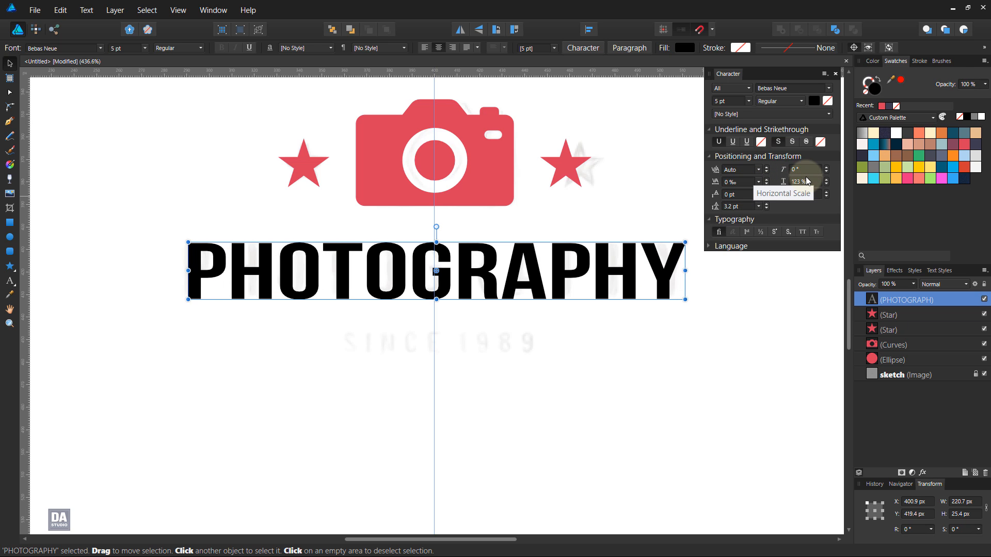
scroll(808, 181, "up", 3)
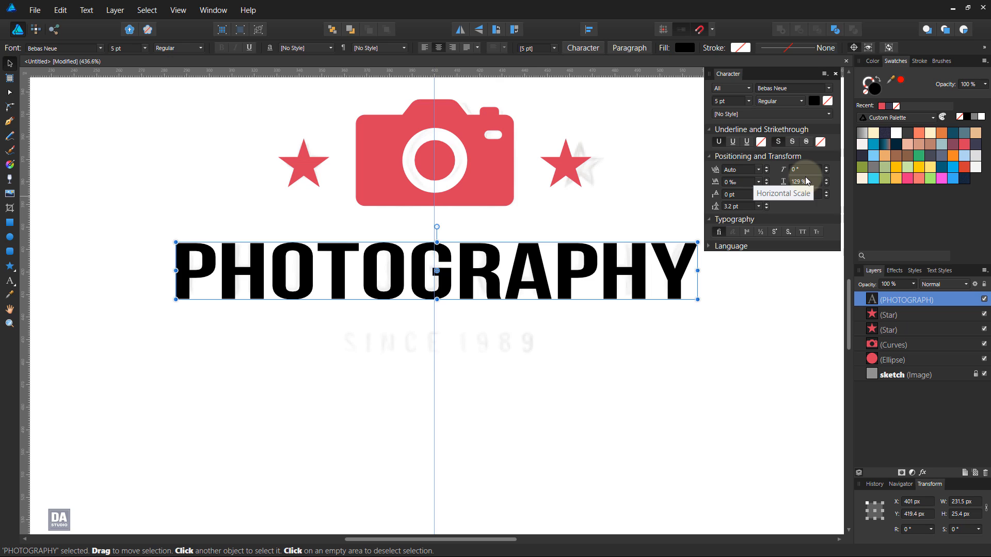
scroll(808, 180, "down", 1)
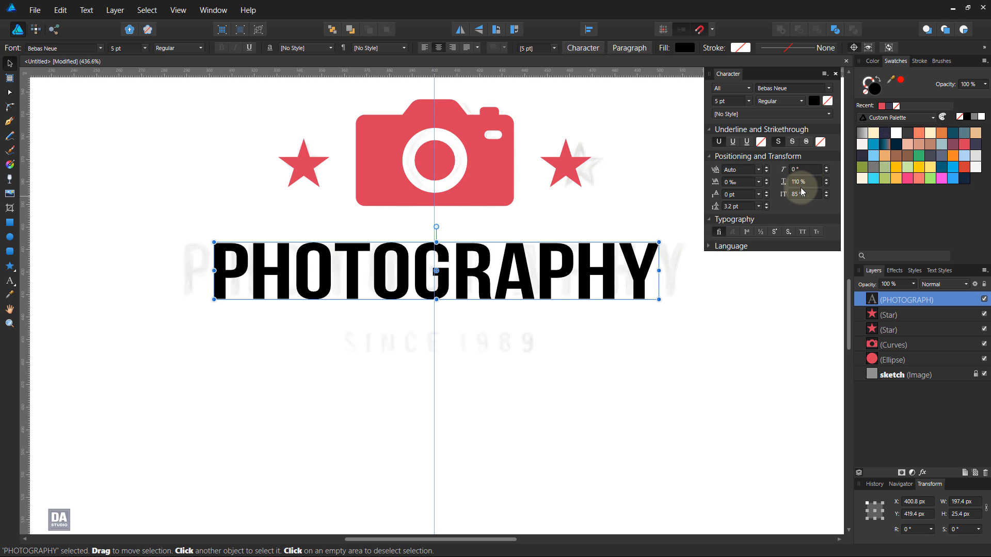
- Set the PHOTOGRAPHY text's tracking to 45 ‰ and reduce its horizontal scale to 102%
scroll(802, 188, "down", 18)
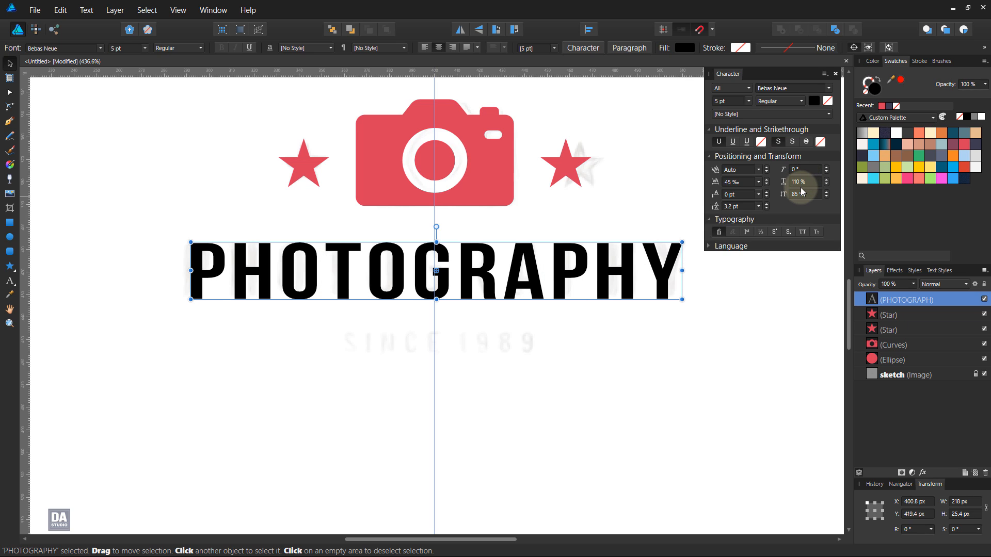
scroll(805, 189, "down", 10)
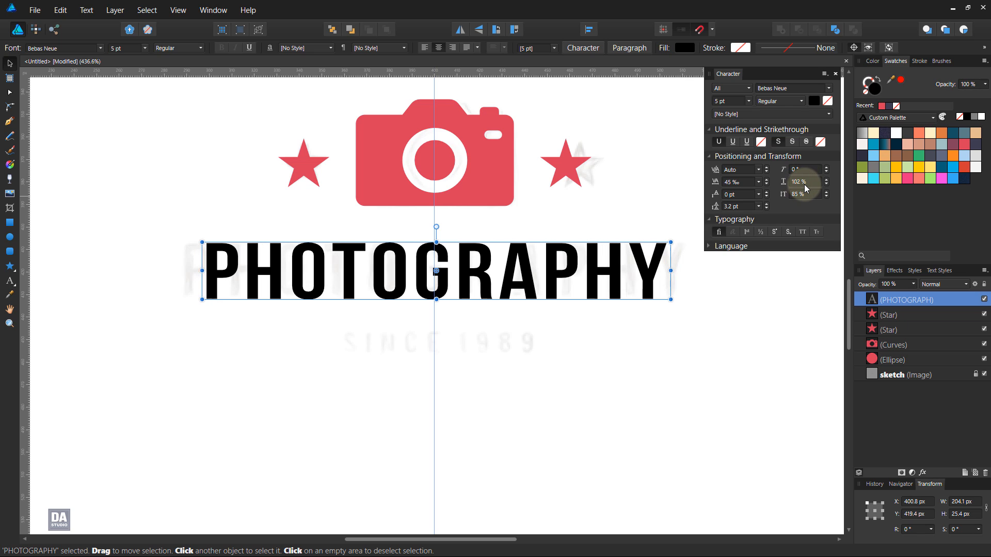
- Set the PHOTOGRAPHY text's horizontal scale to 100% and its tracking to 100 ‰
scroll(742, 183, "up", 13)
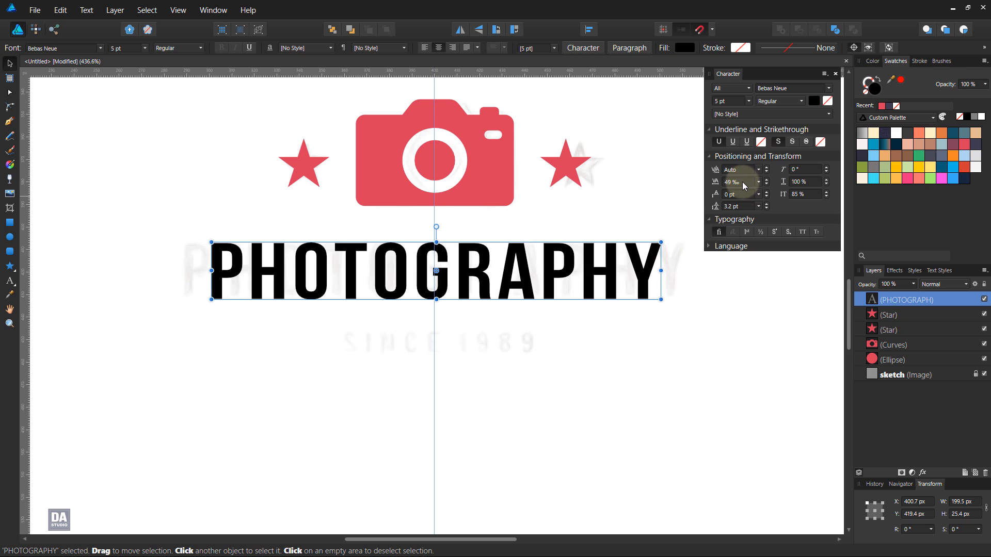
scroll(744, 186, "up", 20)
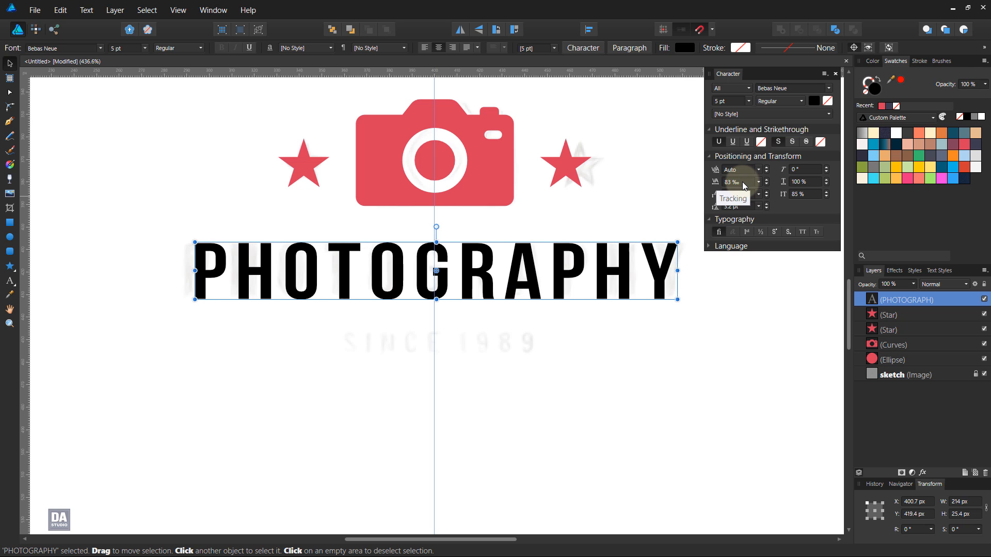
scroll(745, 186, "up", 6)
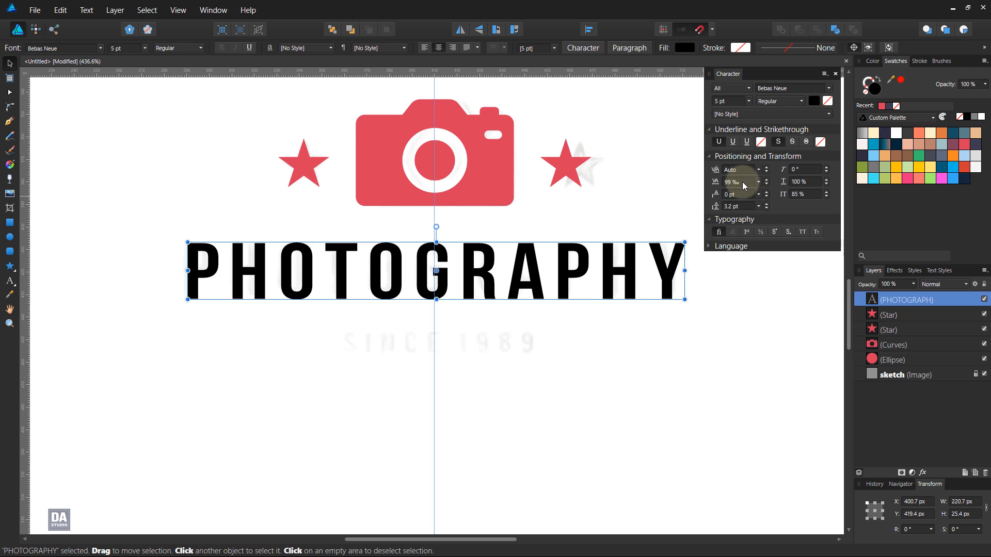
scroll(742, 182, "up", 1)
left_click(588, 343)
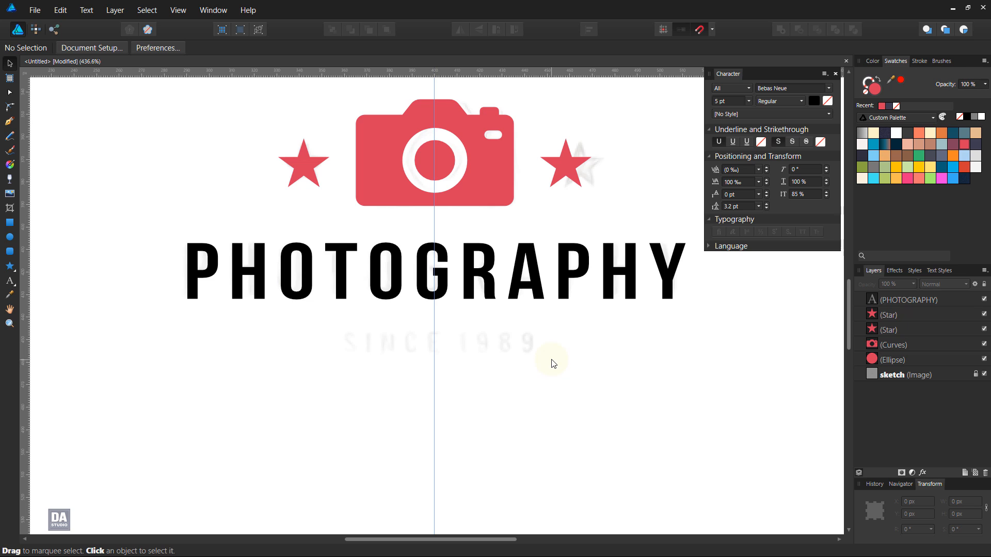
- Duplicate the PHOTOGRAPHY text below the original, reduce the copy to 2 pt and place it over the sketched SINCE 1989 line
left_click(498, 295)
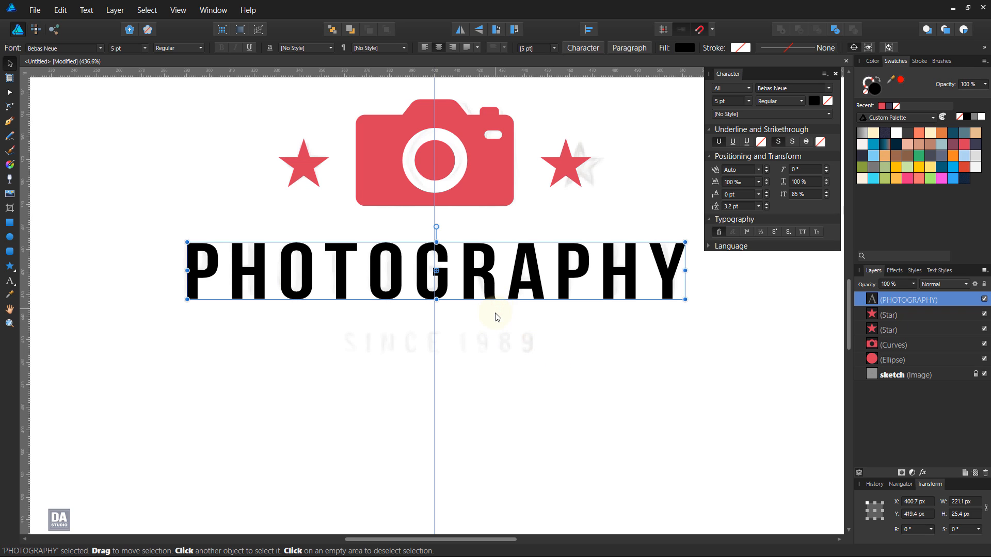
left_click(495, 332)
left_click(469, 288)
left_click_drag(468, 288, 476, 354)
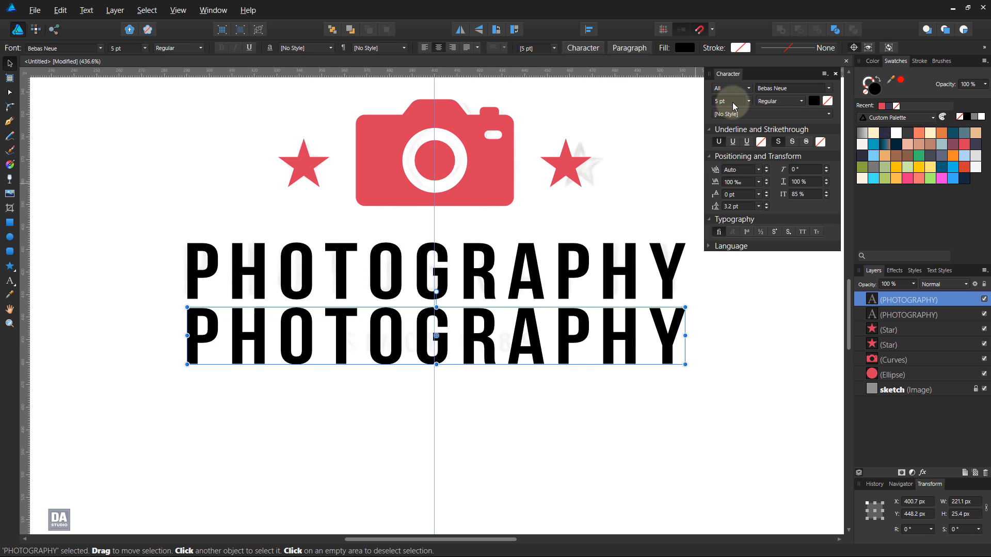
scroll(733, 103, "down", 1)
scroll(734, 105, "down", 2)
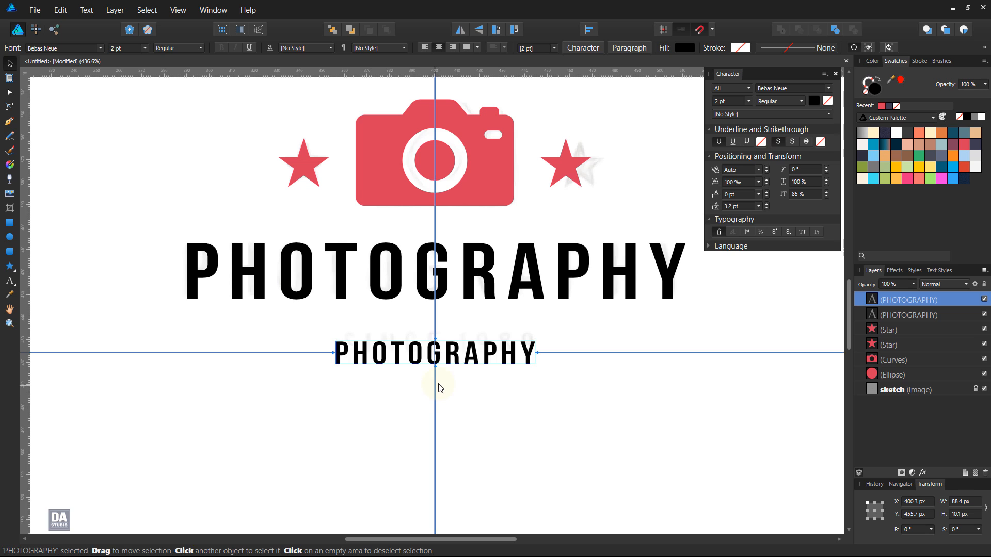
left_click_drag(437, 372, 571, 368)
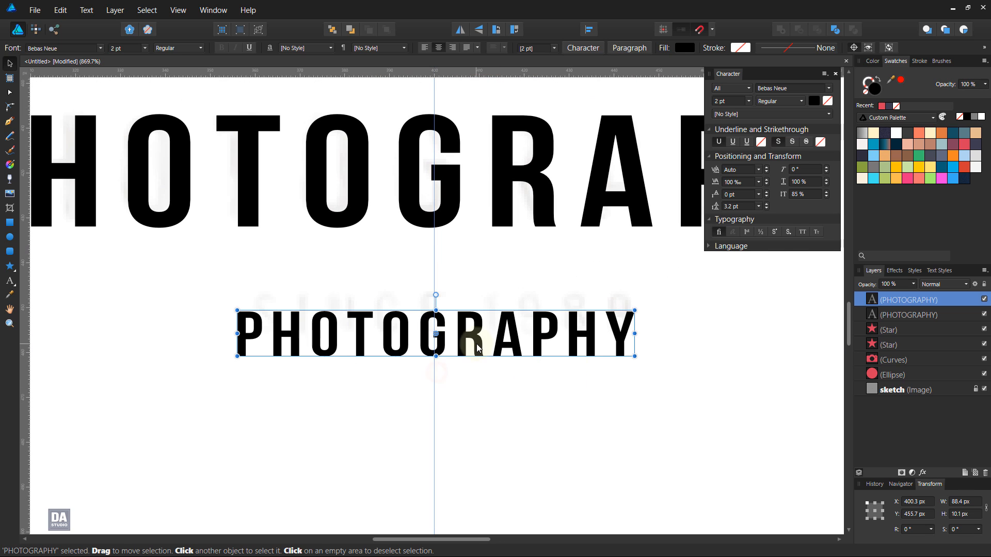
left_click_drag(478, 344, 480, 329)
- Replace the small copy's wording with SINCE 1989
double_click(469, 330)
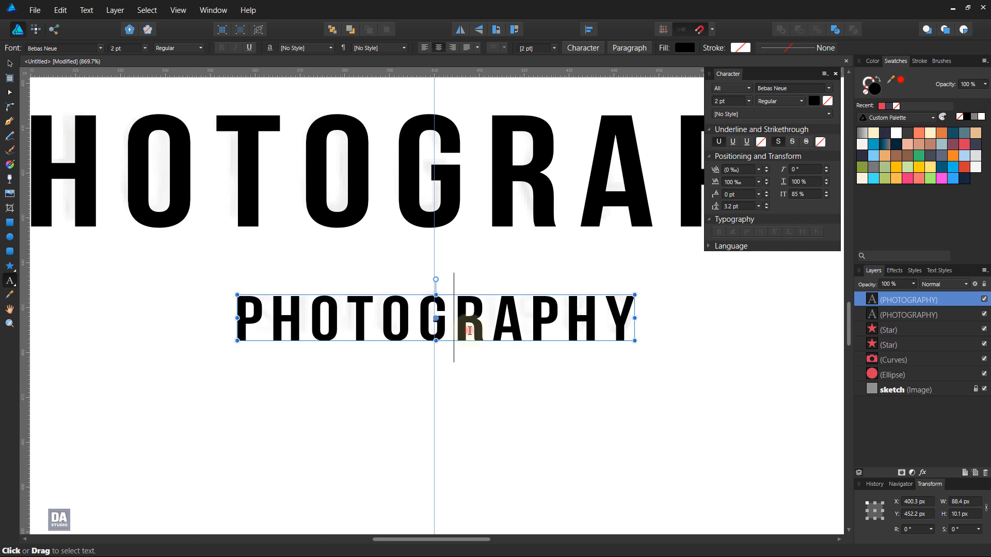
key("ctrl+a")
type("SINCE")
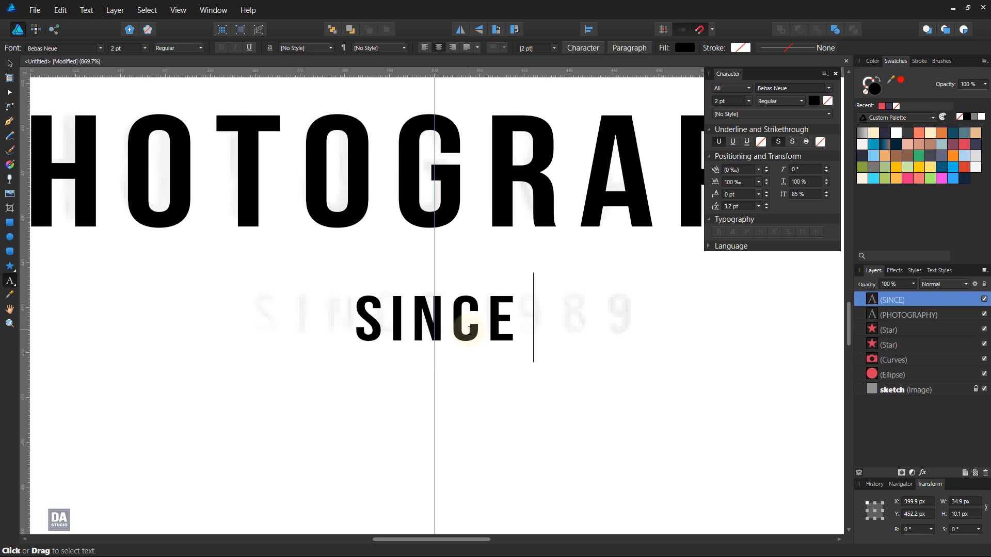
type(" 1989")
key("Escape")
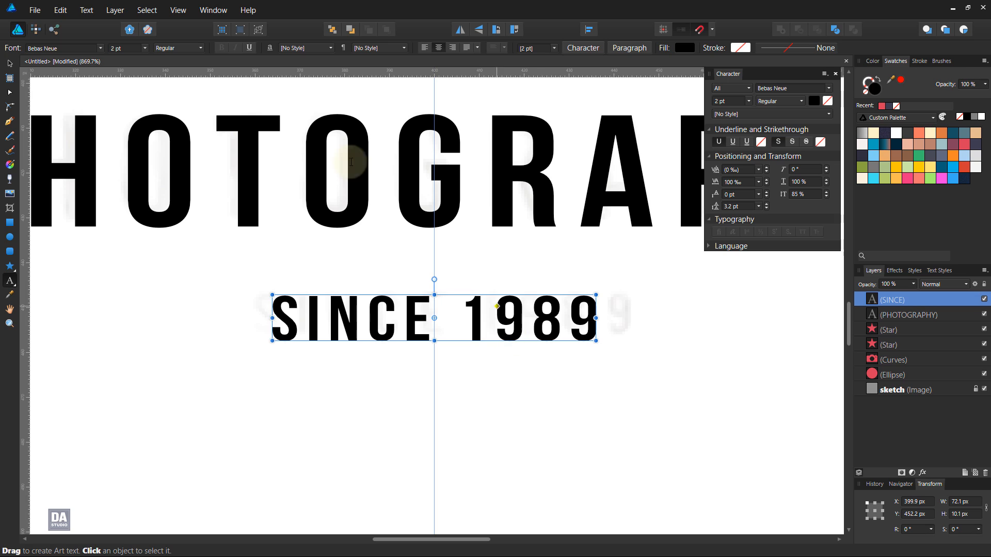
- Align the SINCE 1989 text horizontally to the centre
left_click(10, 63)
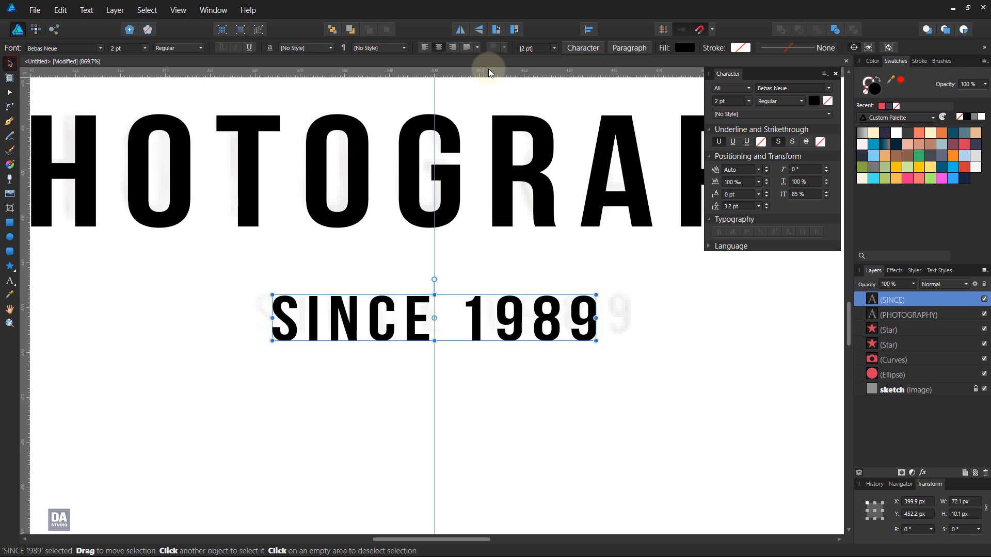
left_click(589, 30)
left_click(609, 63)
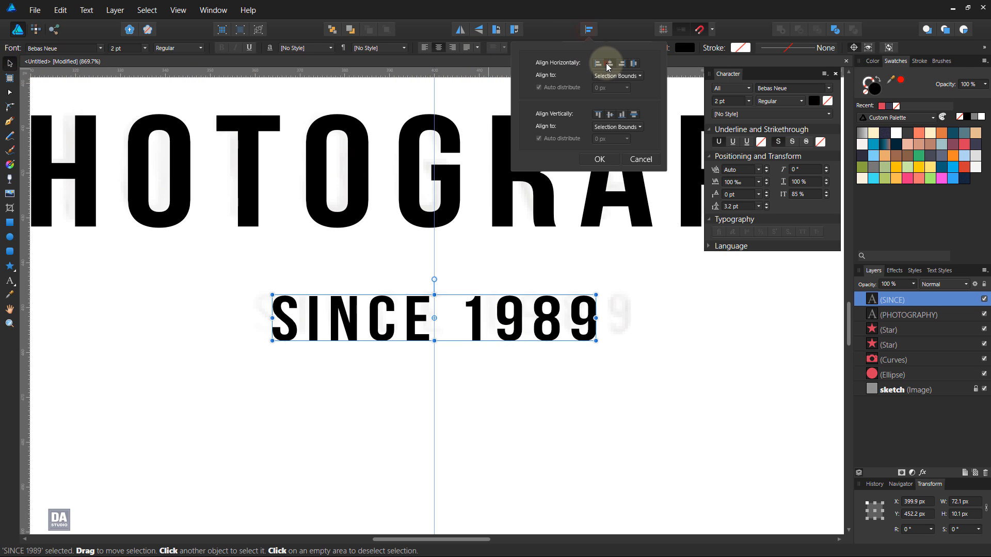
left_click(612, 154)
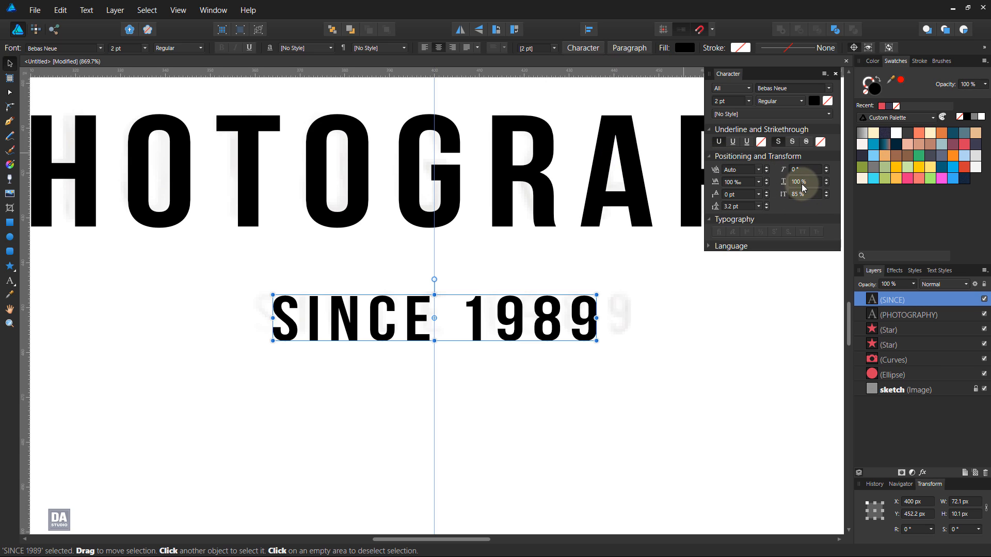
- Widen the SINCE 1989 text towards the sketched width by setting its tracking to 200 ‰
scroll(747, 184, "up", 2)
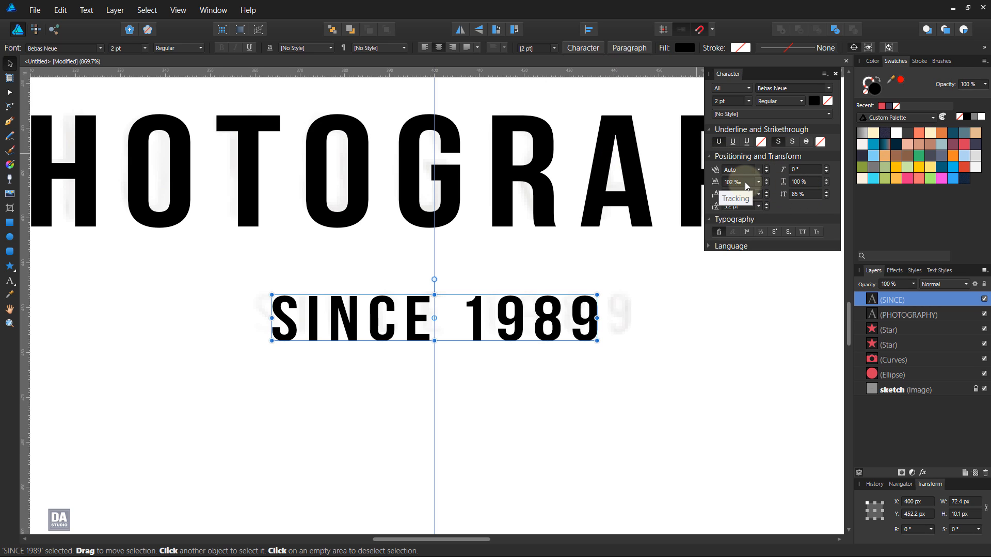
scroll(747, 185, "up", 20)
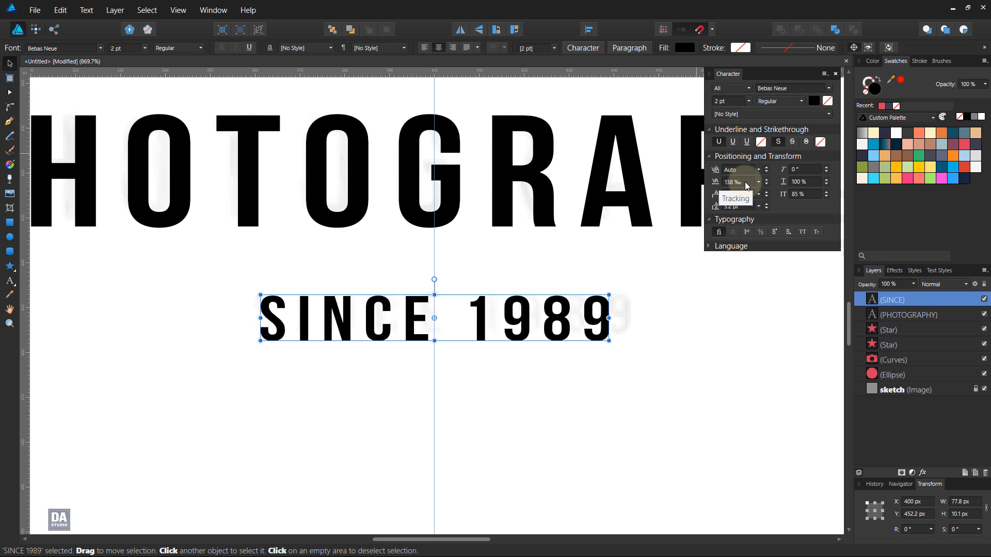
scroll(747, 184, "up", 20)
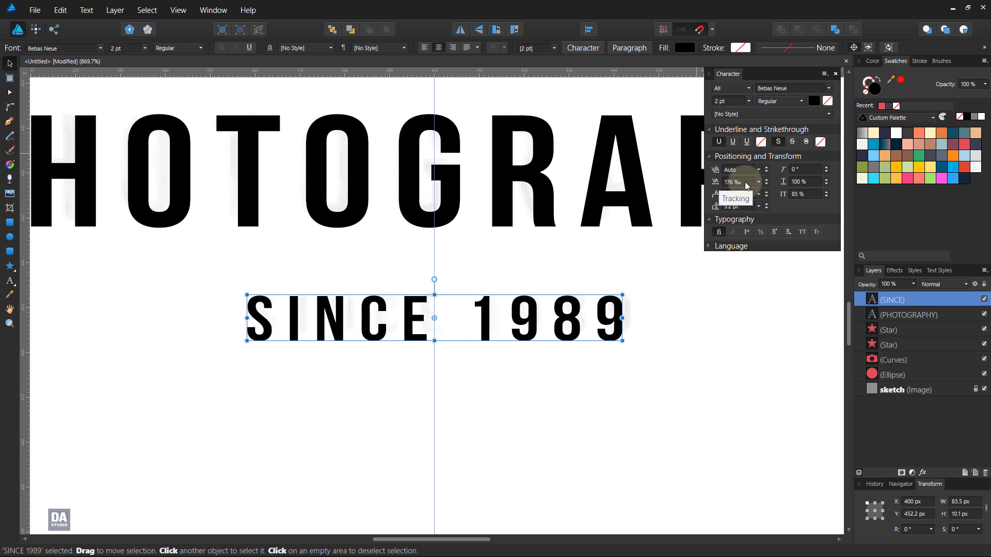
scroll(747, 185, "up", 18)
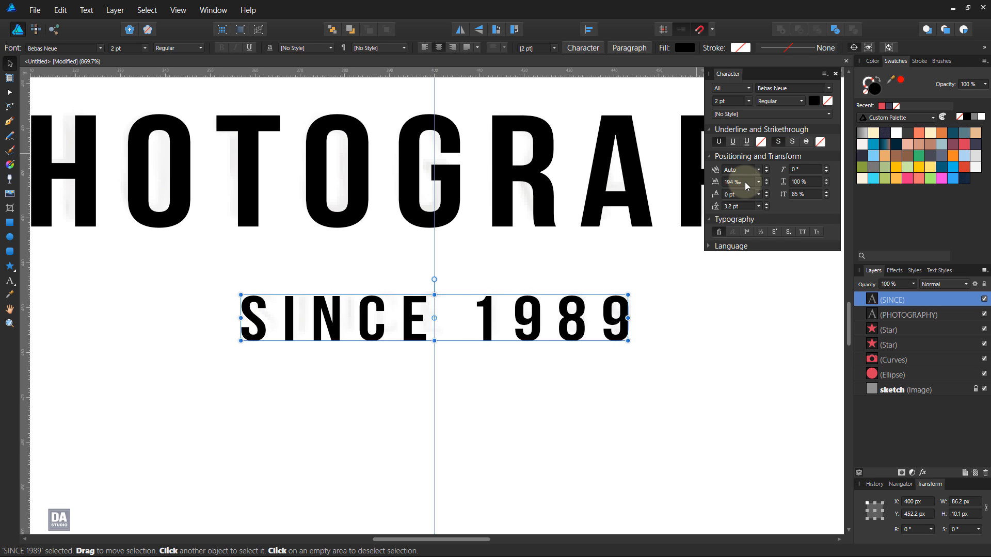
scroll(746, 185, "up", 4)
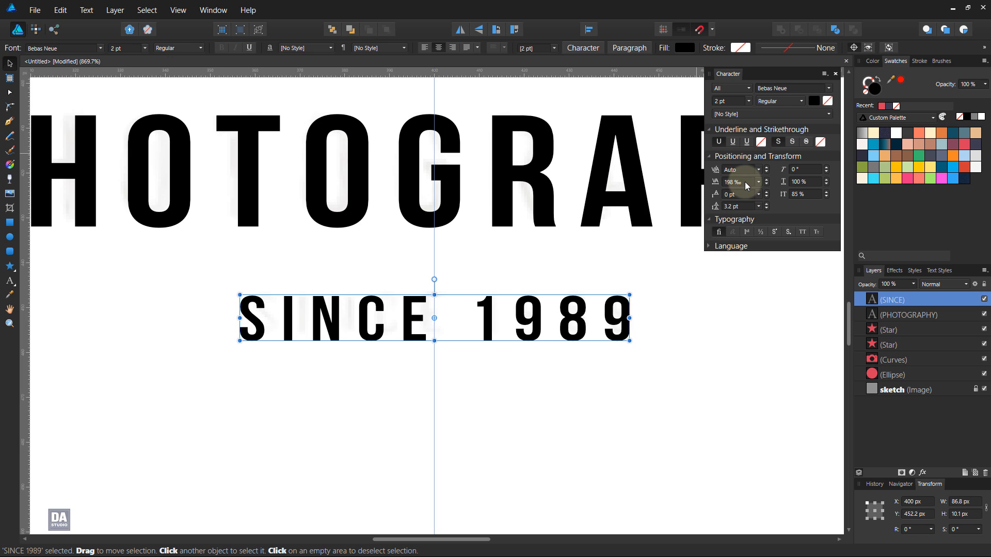
scroll(747, 184, "up", 2)
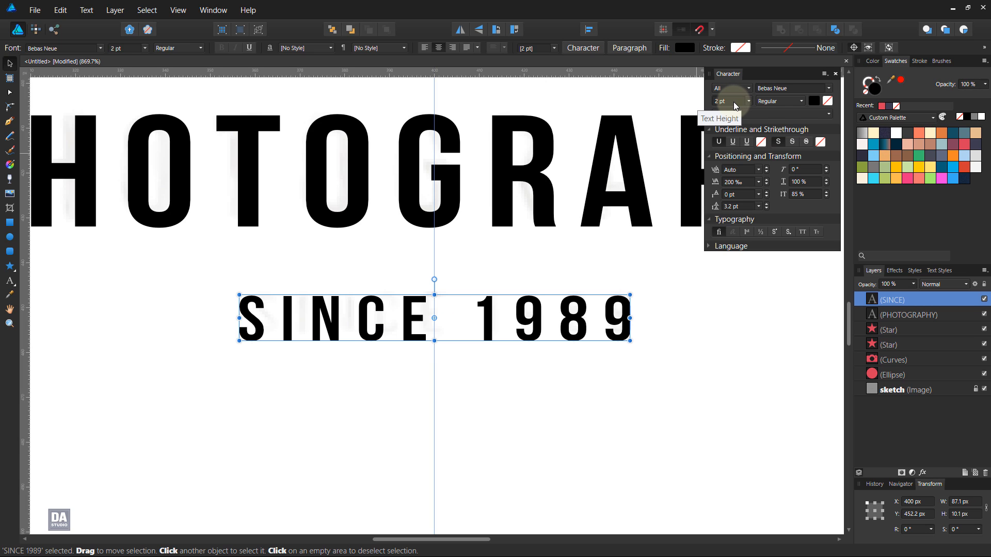
- Reduce the SINCE 1989 text's size to 1.8 pt and deselect it
scroll(736, 105, "down", 1)
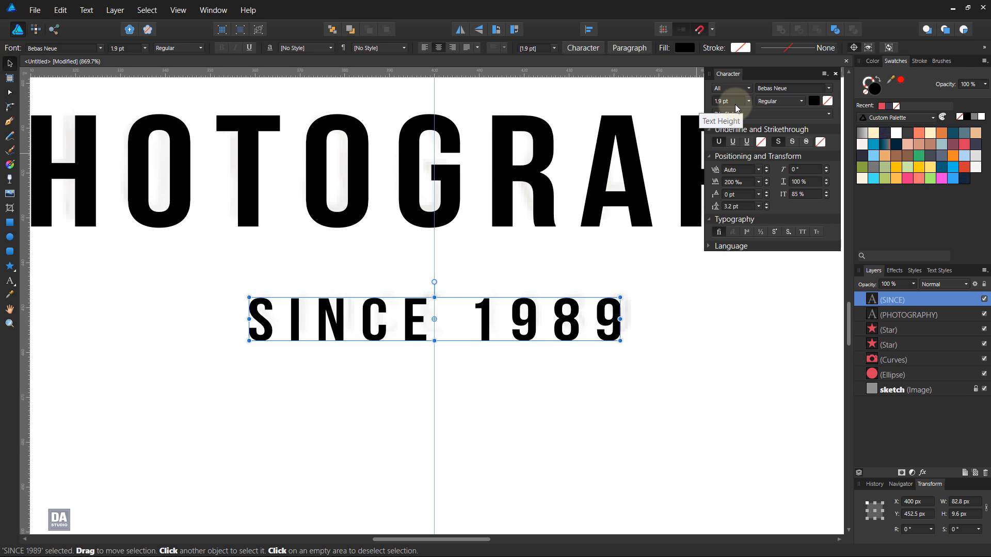
scroll(736, 106, "down", 1)
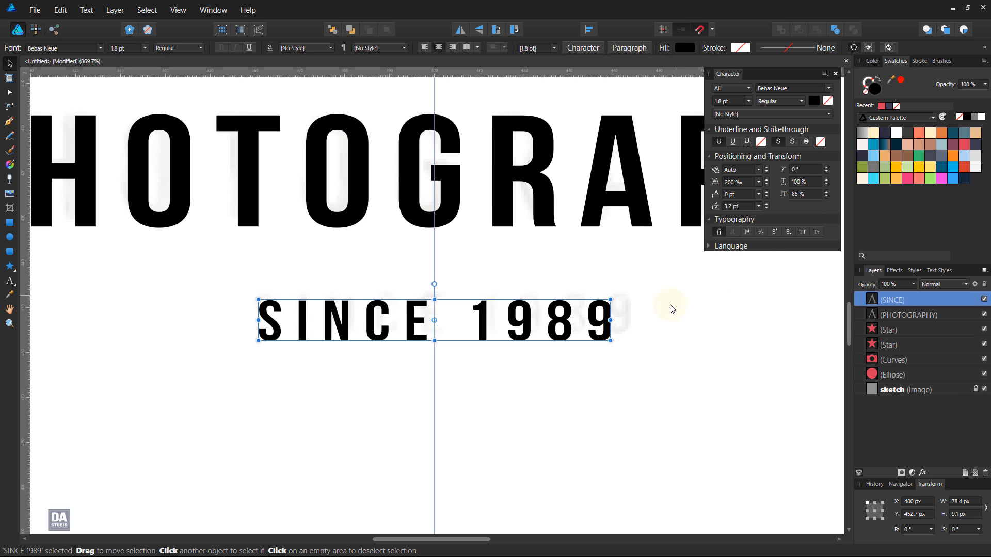
scroll(736, 194, "up", 1)
scroll(736, 194, "down", 1)
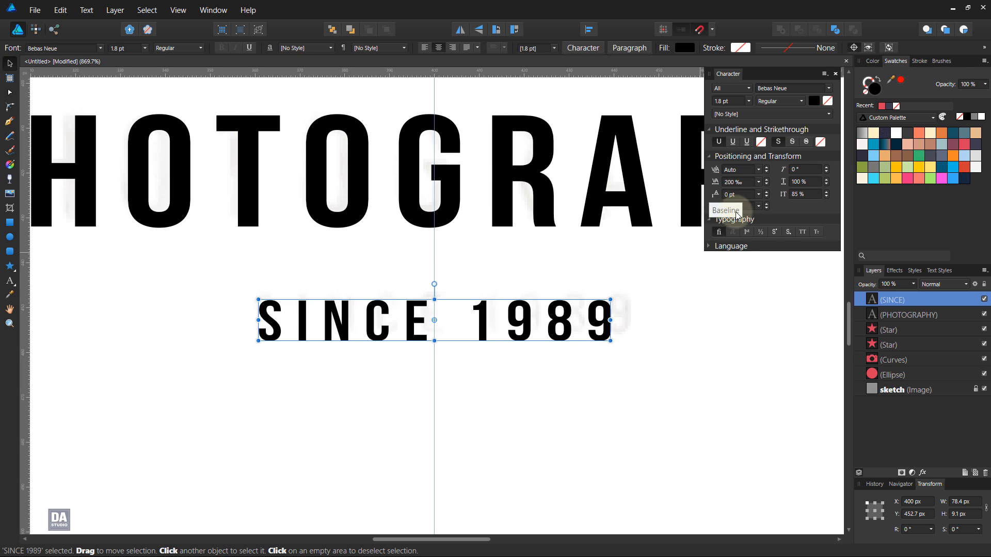
left_click(663, 311)
left_click(570, 338)
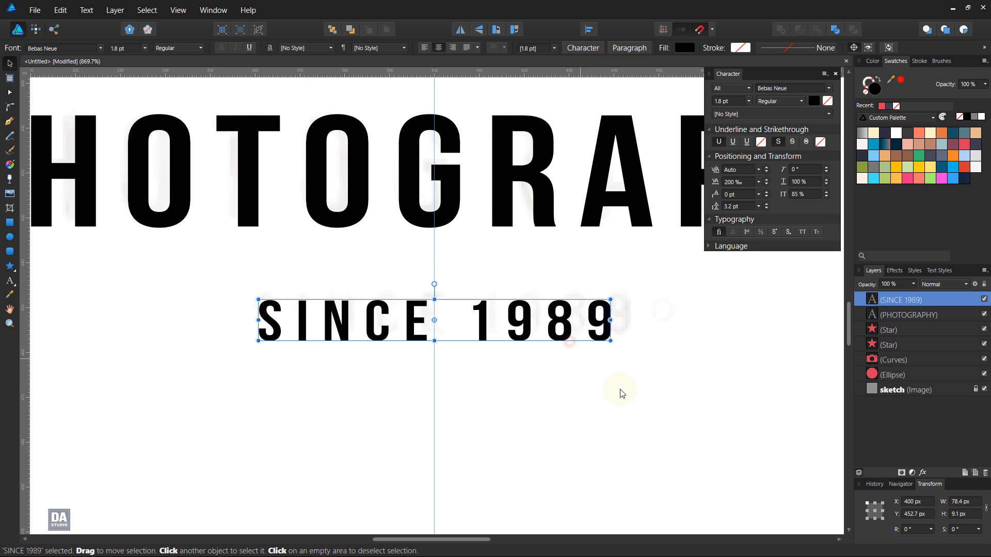
left_click(622, 394)
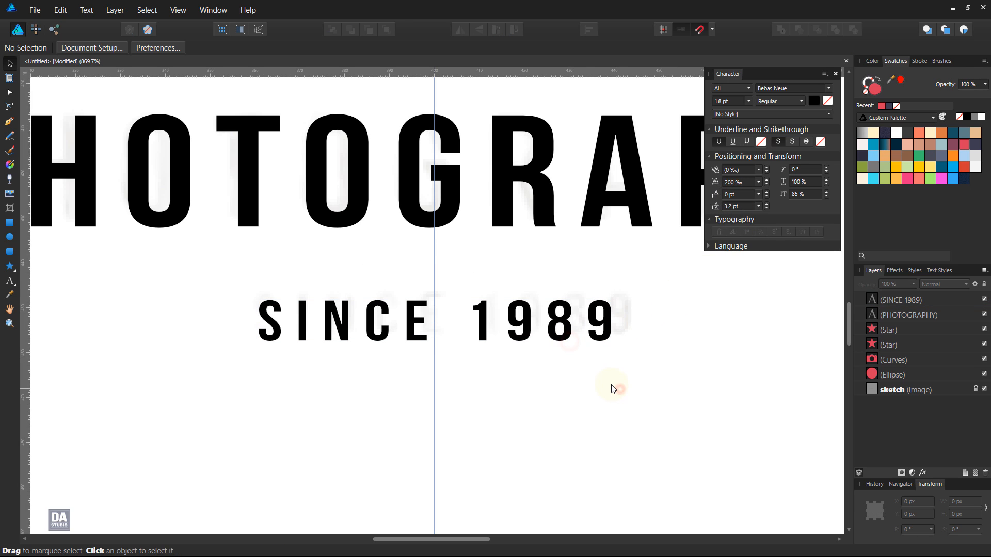
- Draw a red circle about 3.1 px wide before SINCE 1989 at mid-height, move it closer, and place its transform origin on the centre guide
left_click(10, 238)
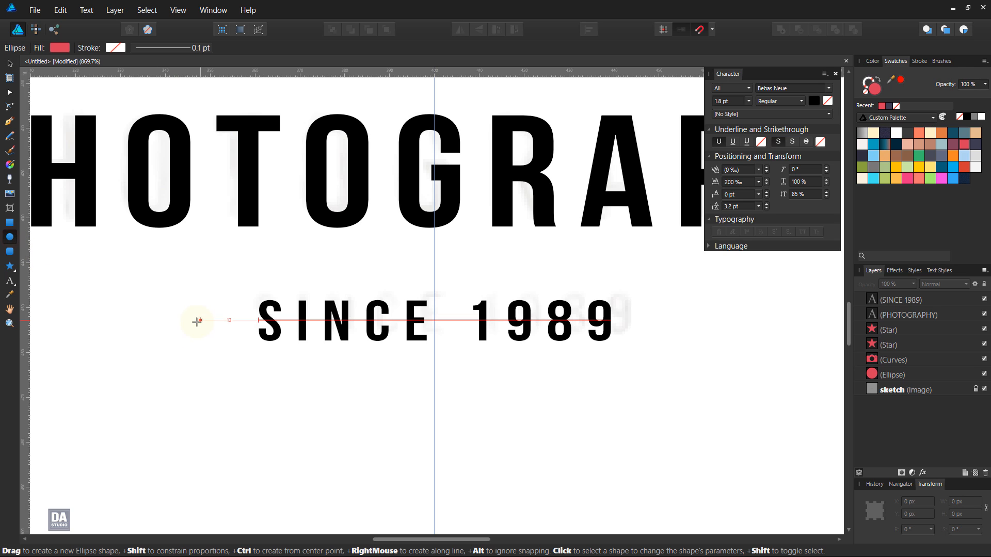
left_click_drag(187, 321, 214, 330)
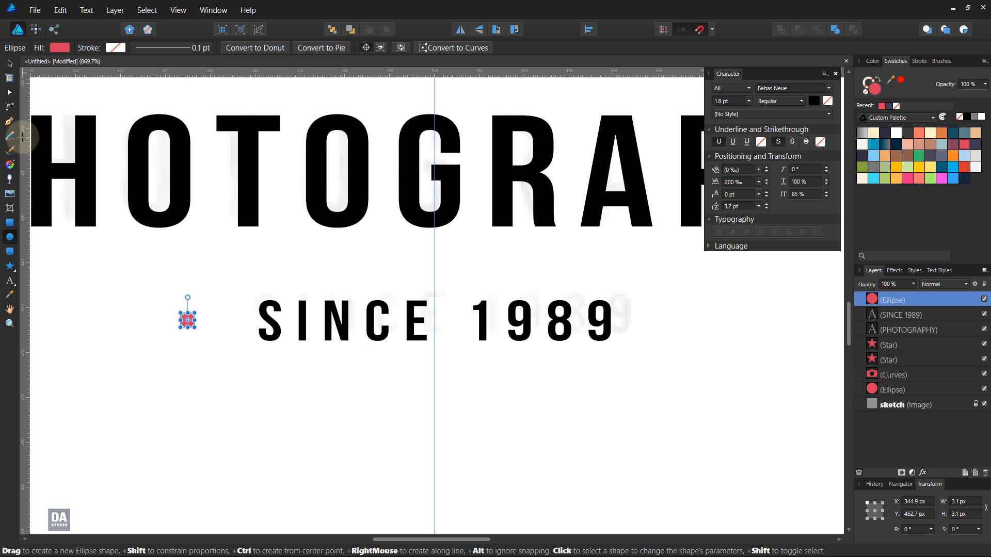
left_click(11, 64)
left_click(215, 331)
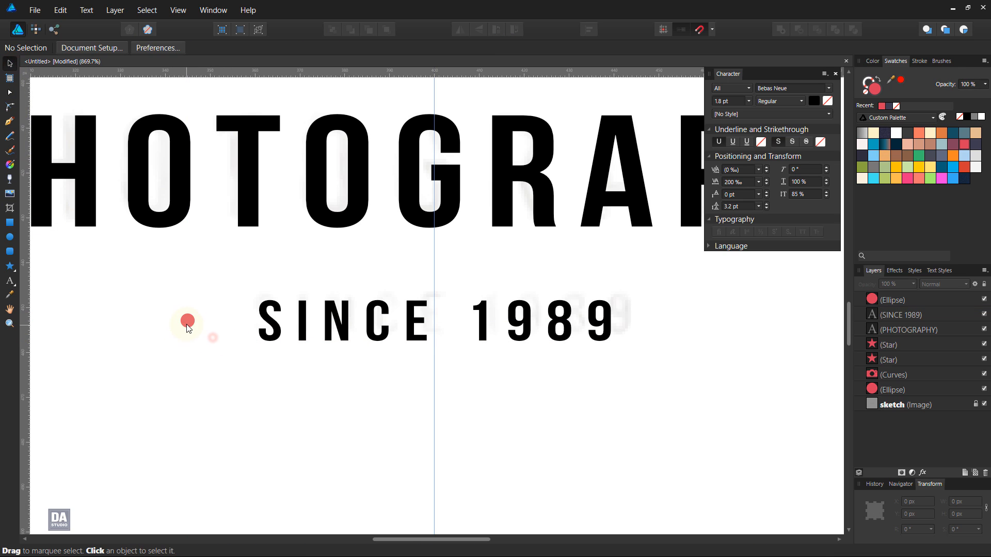
left_click_drag(189, 333, 434, 319)
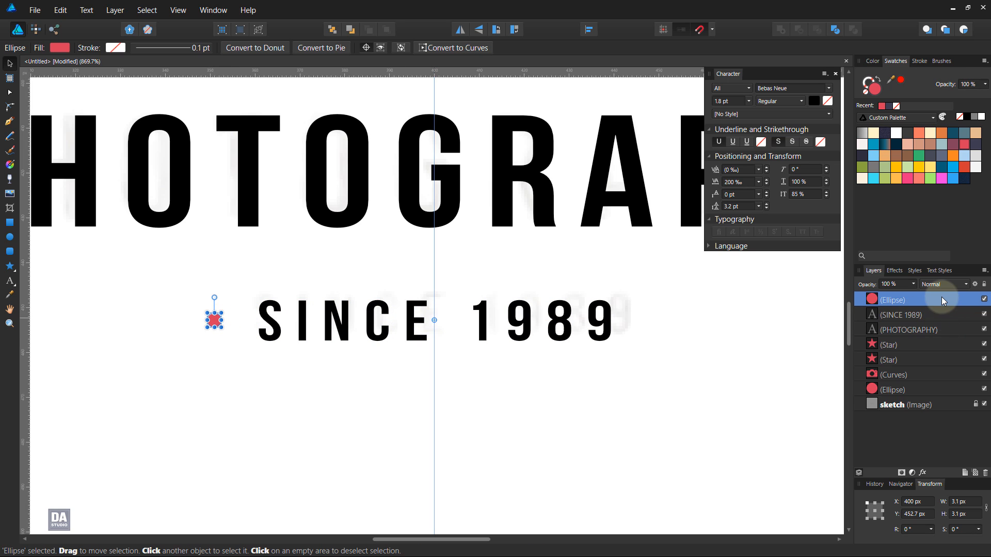
- Duplicate the red circle and place the copy symmetrically after SINCE 1989, nudging its transform origin to X 400 px
right_click(925, 299)
left_click(885, 404)
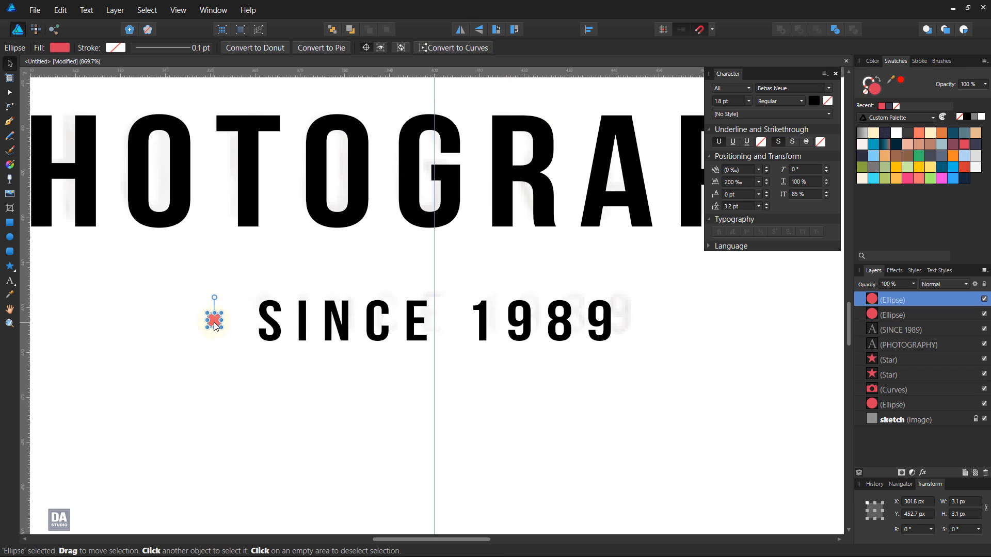
left_click_drag(215, 327, 658, 353)
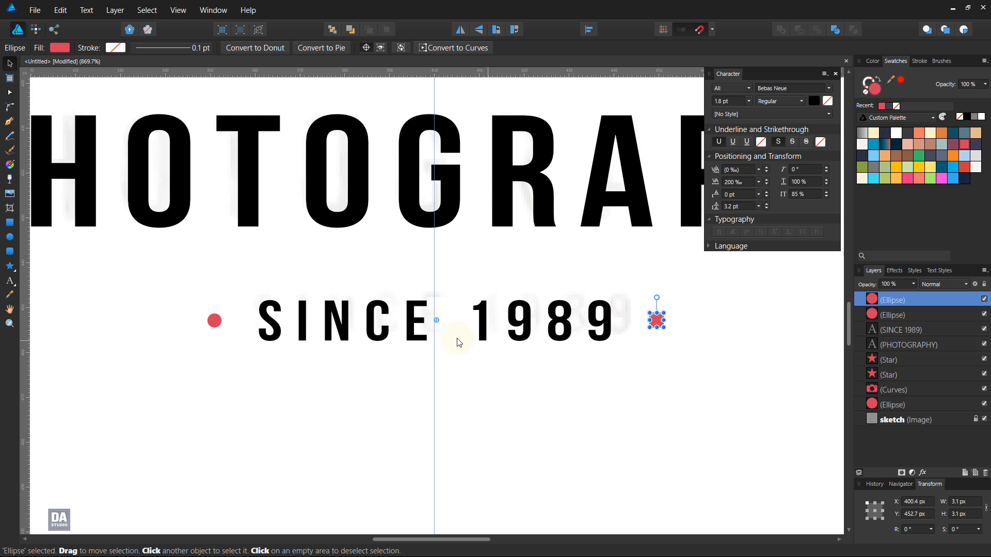
key("z")
left_click_drag(449, 328, 734, 350)
key("v")
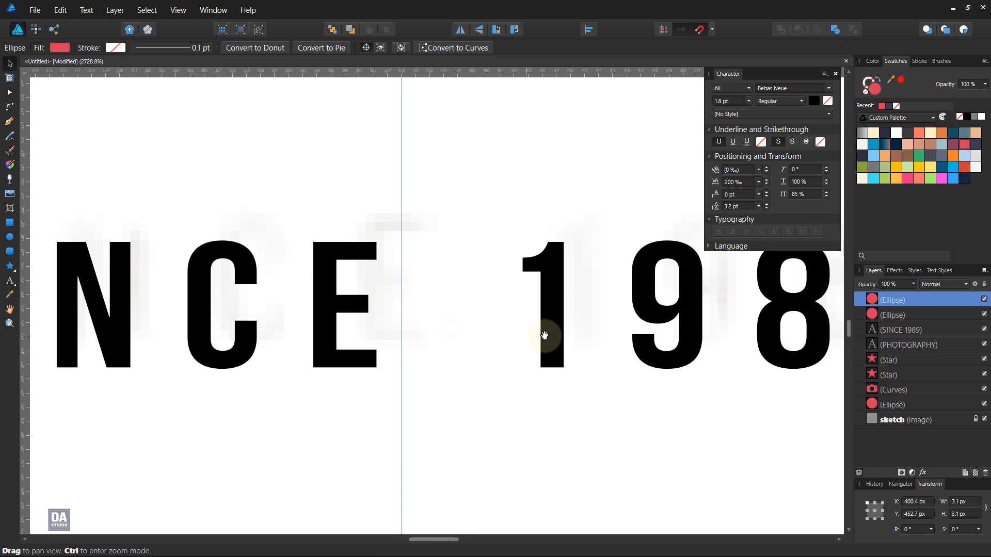
left_click_drag(540, 336, 339, 354)
key("Left")
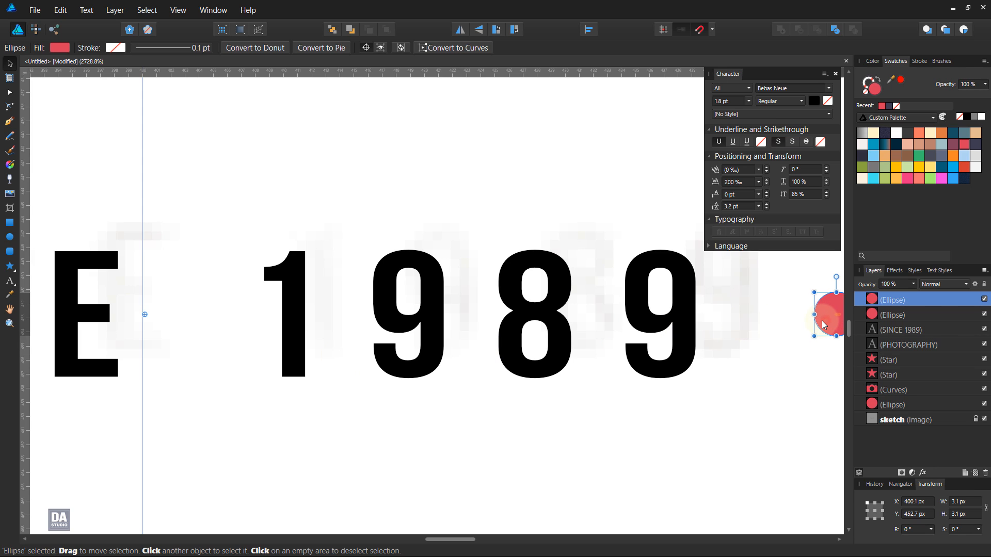
- Examine the complete logo on the whole page at 100% zoom
key("z")
left_click_drag(754, 405, 531, 379)
left_click_drag(637, 376, 490, 398)
left_click_drag(671, 375, 41, 258)
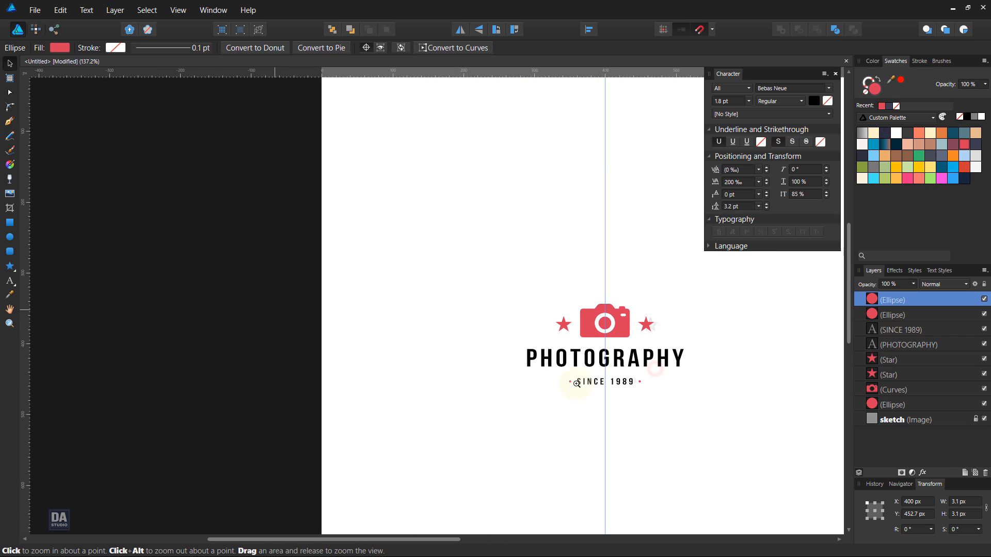
left_click_drag(682, 397, 523, 316)
left_click_drag(736, 444, 586, 368)
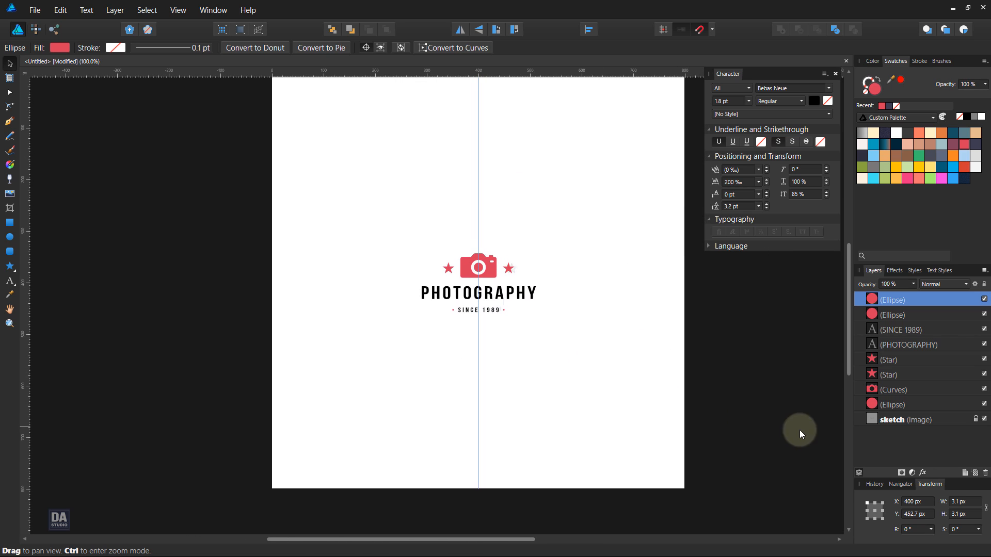
- Hide the sketch, then select all eight logo objects and scale them up around their centre to about 403 px wide
left_click(549, 348)
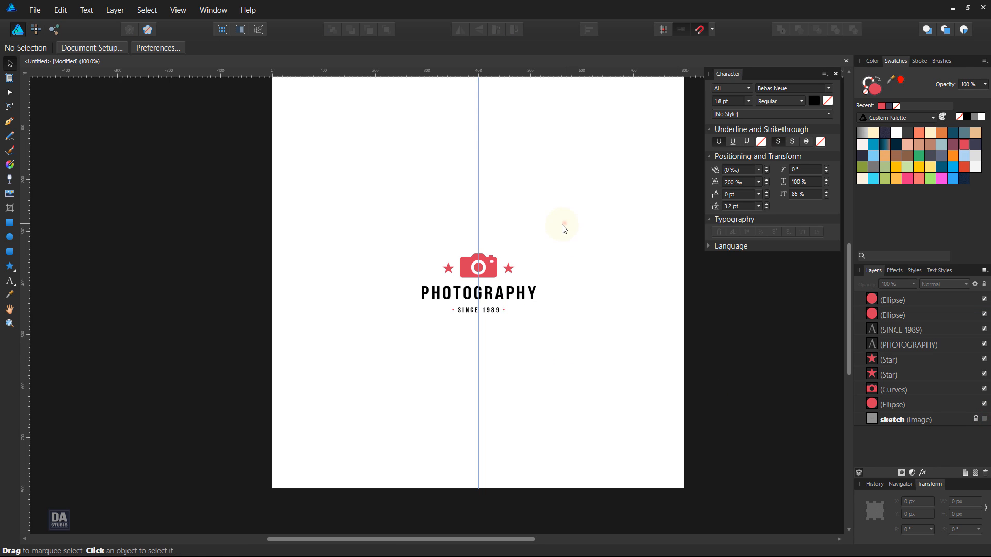
left_click_drag(564, 229, 401, 343)
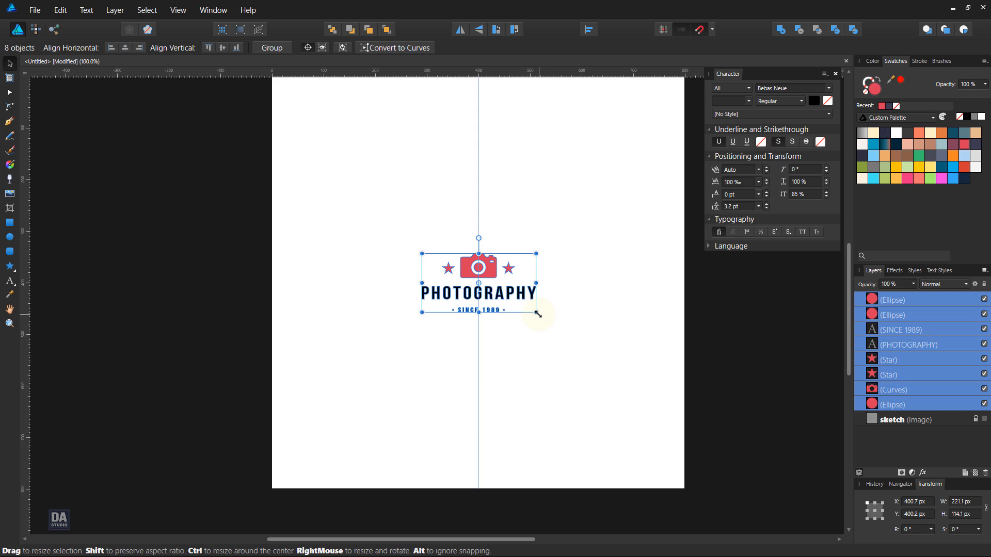
left_click_drag(537, 314, 584, 339)
left_click(592, 372)
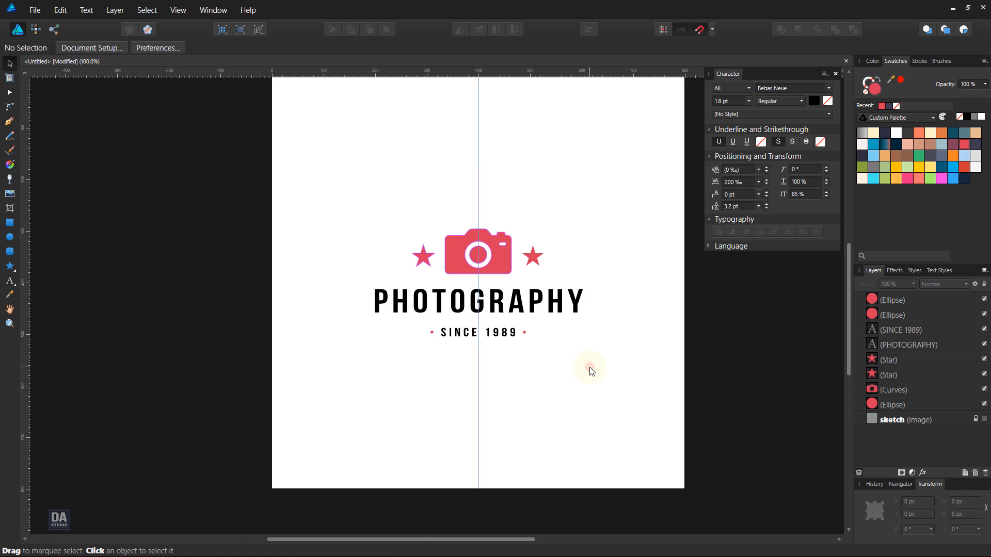
- Remove the vertical centre guide from the page
key("z")
left_click(493, 339)
left_click_drag(581, 326, 504, 379)
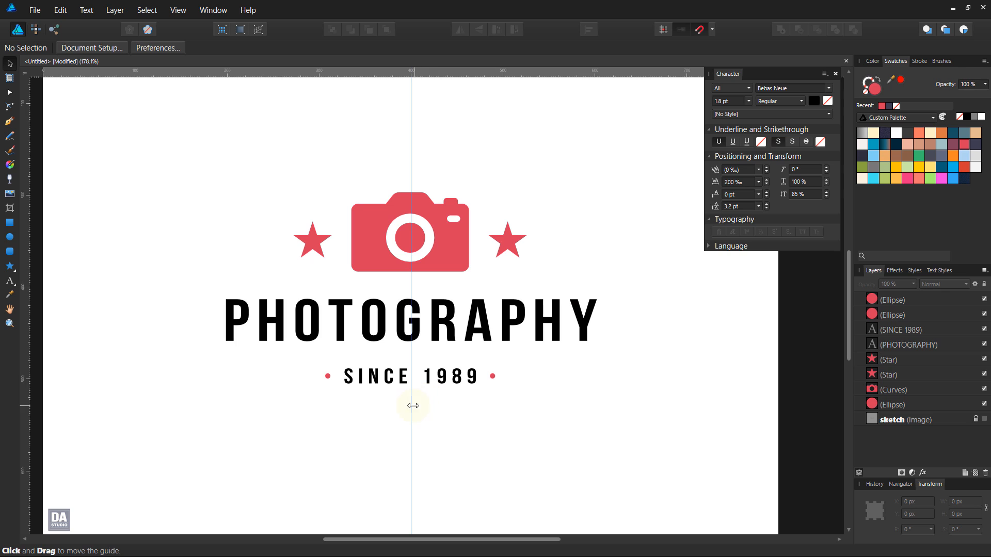
left_click_drag(410, 406, 876, 419)
- Slightly enlarge the SINCE 1989 text together with its two dots around their common centre
left_click_drag(526, 363, 289, 405)
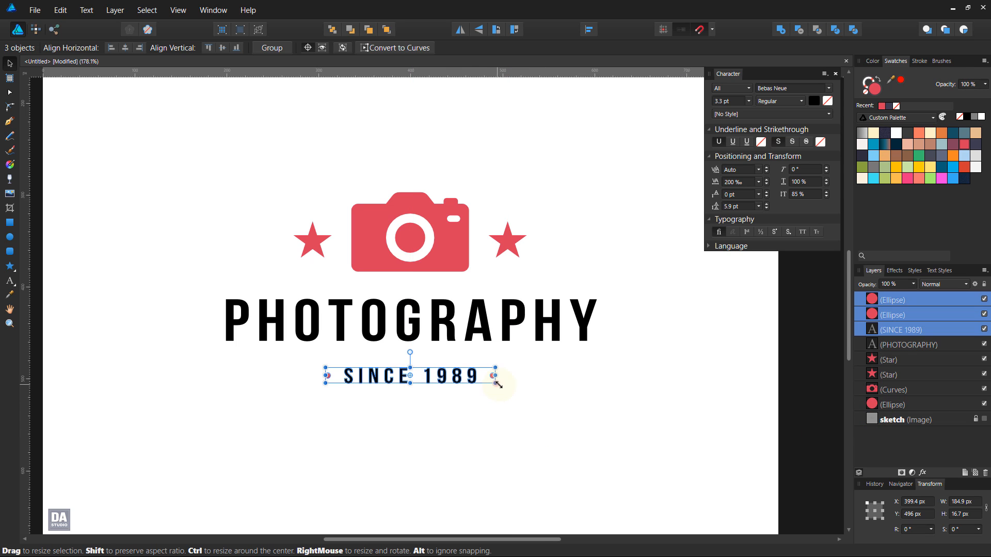
left_click_drag(496, 383, 503, 387)
left_click(500, 402)
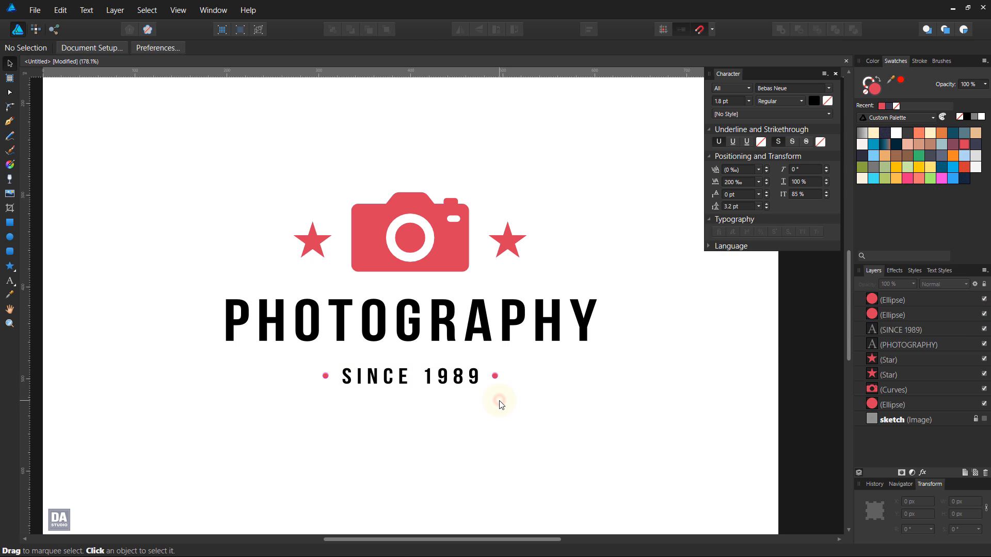
key("ctrl+z")
key("ctrl+shift+z")
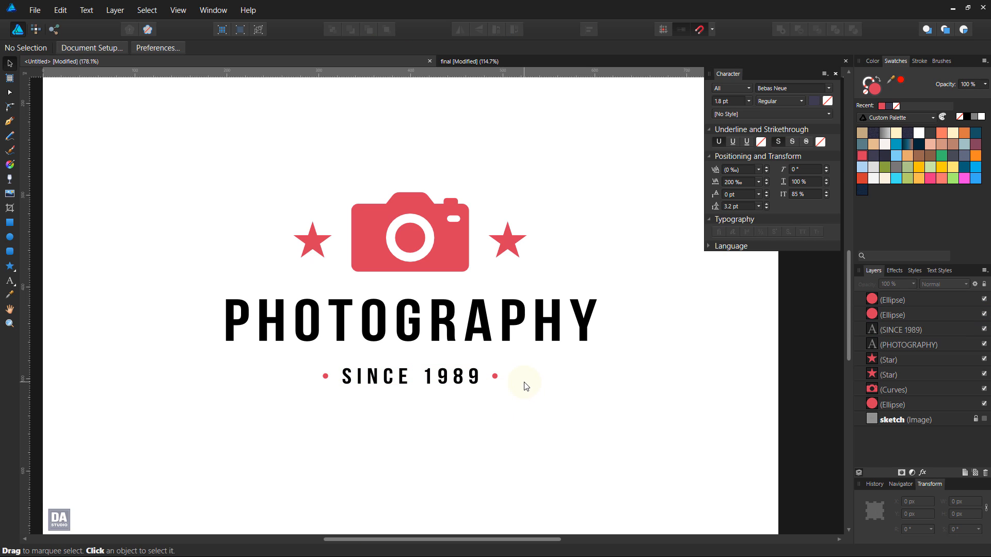
- Fill all eight logo objects with the tan swatch and deselect them
left_click(474, 325)
left_click_drag(157, 135, 676, 439)
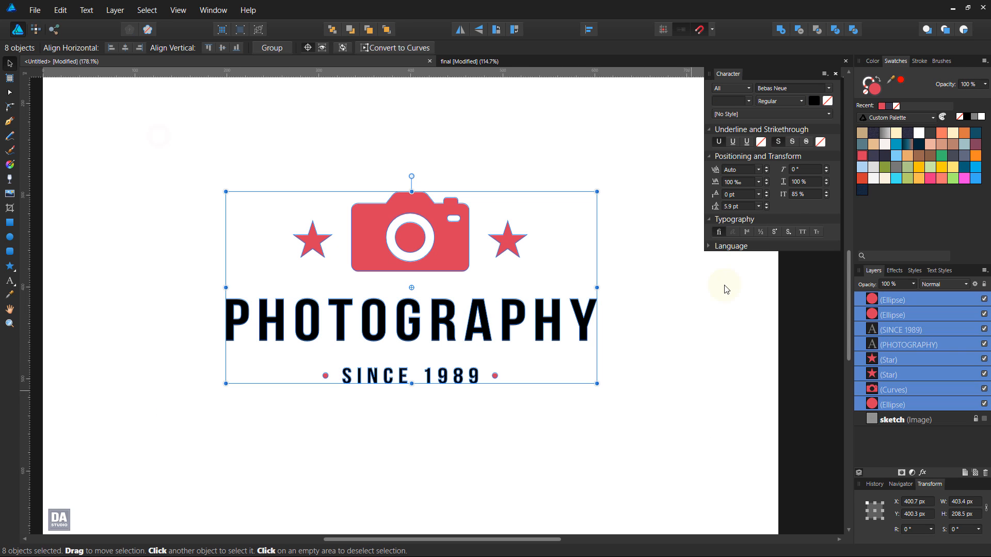
left_click(865, 135)
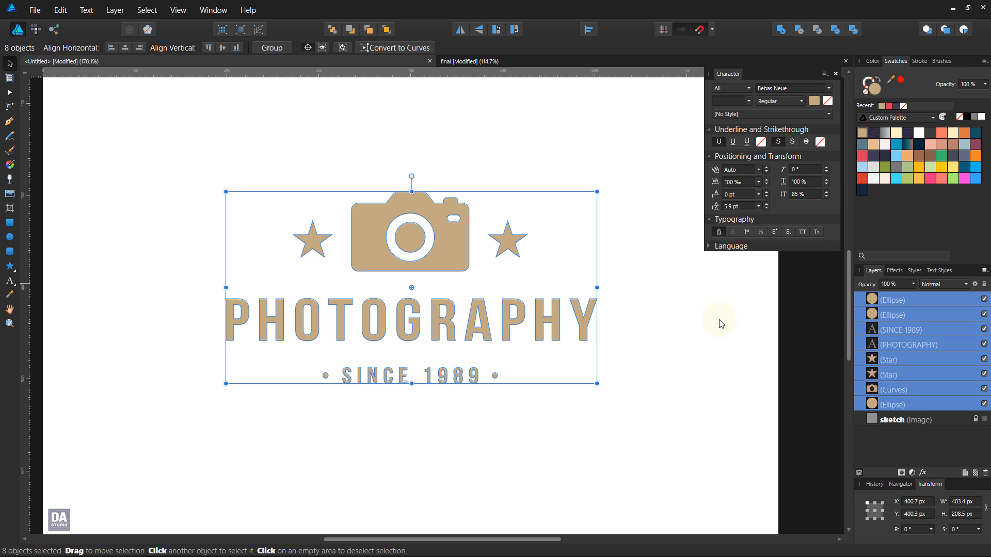
left_click(704, 331)
- Draw an 800 px square rectangle over the whole page and enlarge it around its centre to 821.6 px
key("z")
left_click(522, 392, "alt")
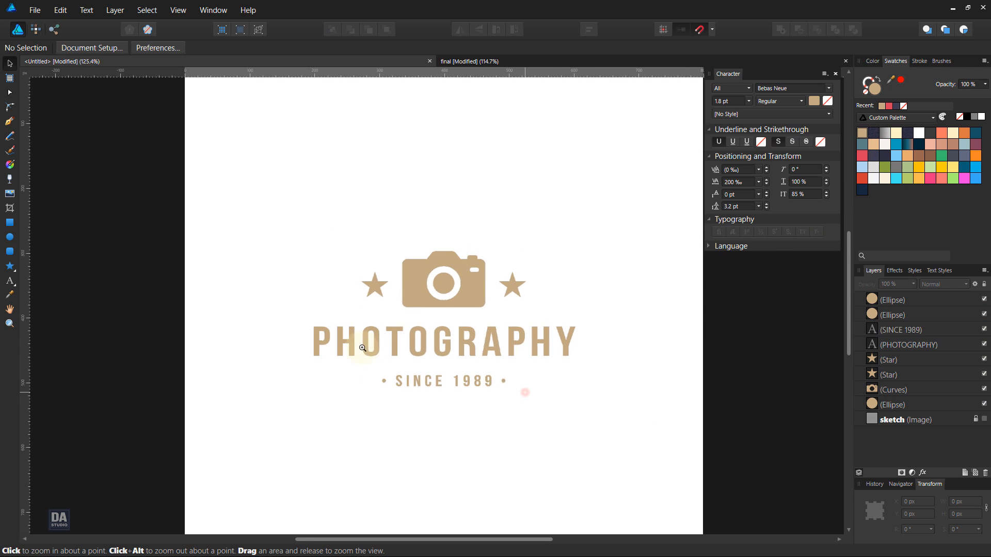
left_click_drag(226, 336, 301, 351)
left_click_drag(511, 408, 475, 387)
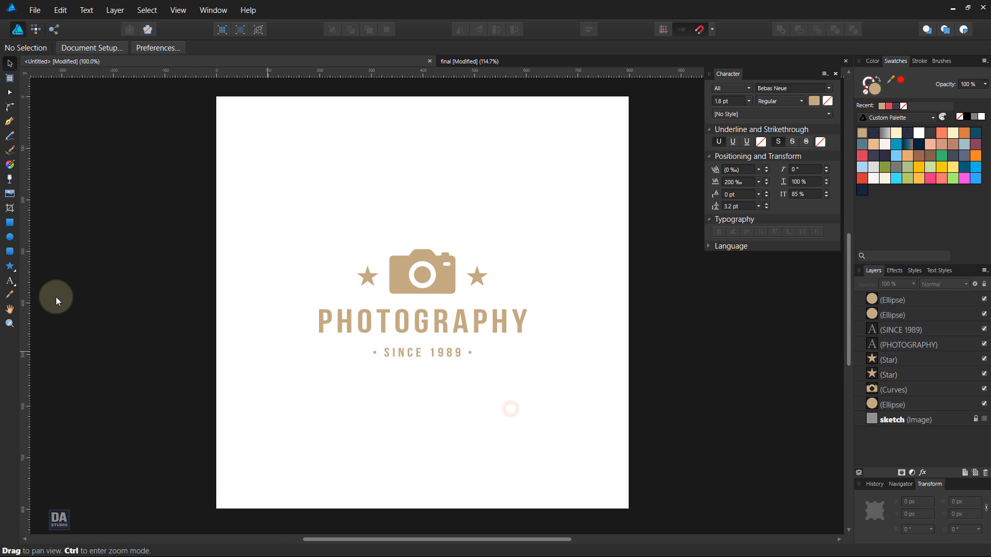
left_click(11, 223)
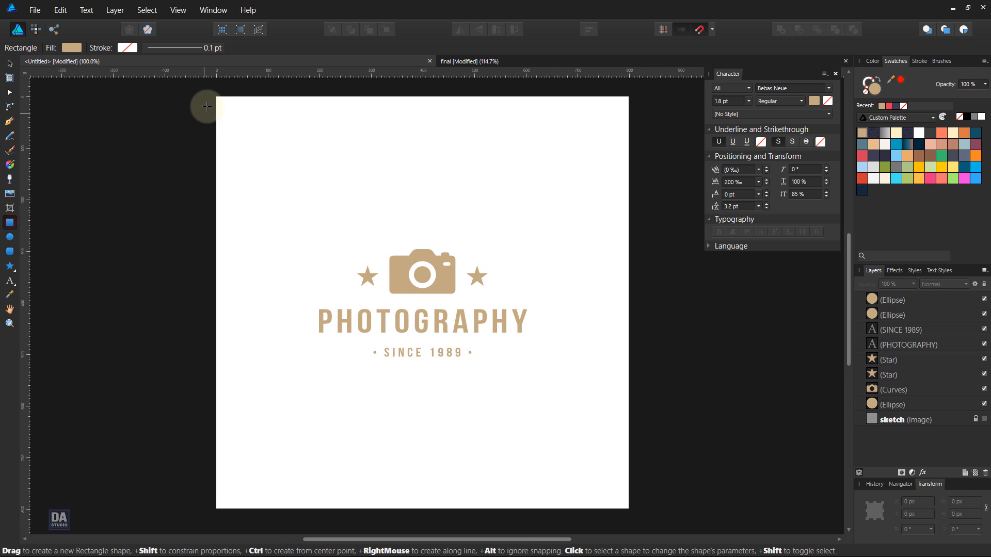
mouse_move(216, 97)
left_mouse_down()
mouse_move(221, 115)
mouse_move(628, 509)
left_mouse_up()
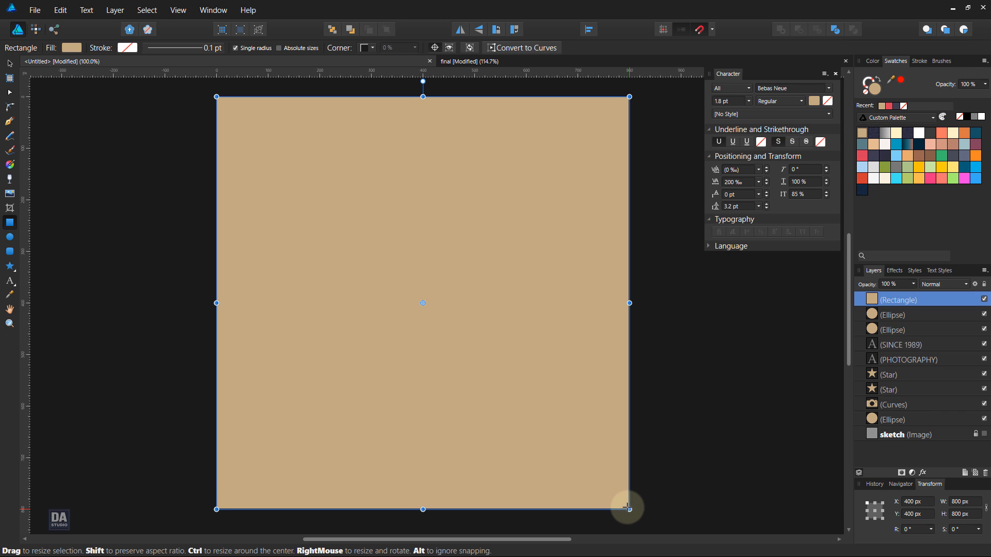
key("v")
mouse_move(628, 510)
left_mouse_down()
mouse_move(639, 521)
mouse_move(634, 507)
left_mouse_up()
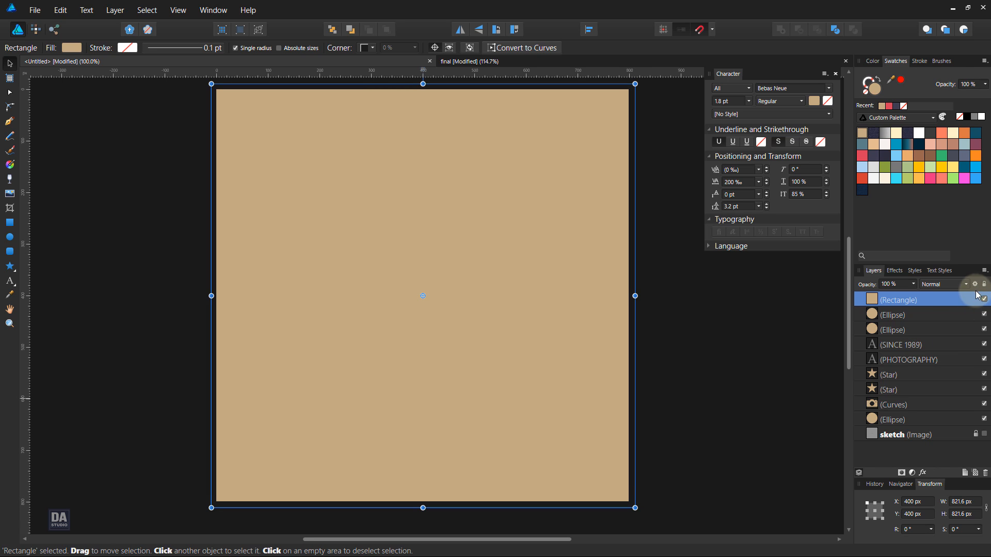
- Place the rectangle beneath all other layers, lock it, and fill it with the dark navy swatch as the background
left_click_drag(972, 299, 957, 448)
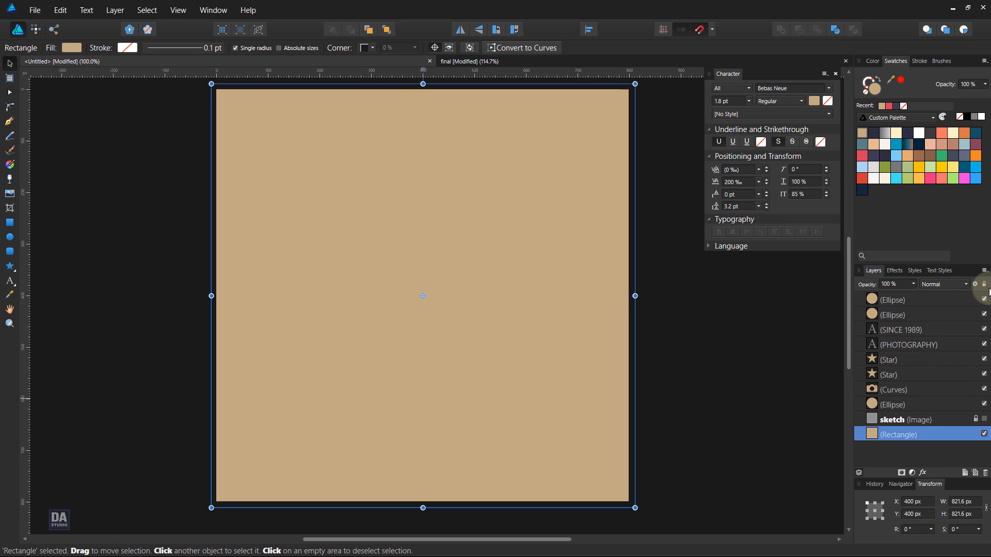
left_click(984, 284)
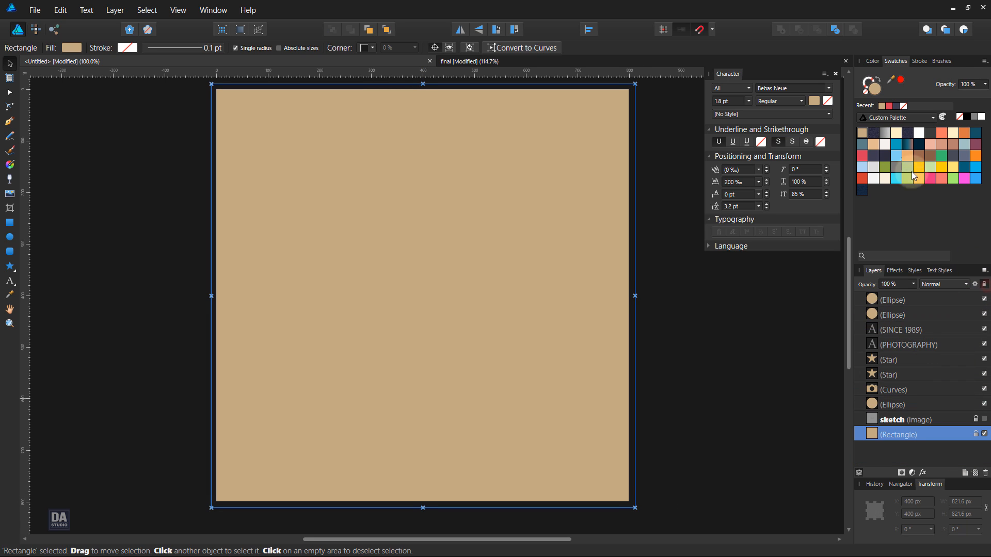
left_click(874, 135)
left_click(679, 286)
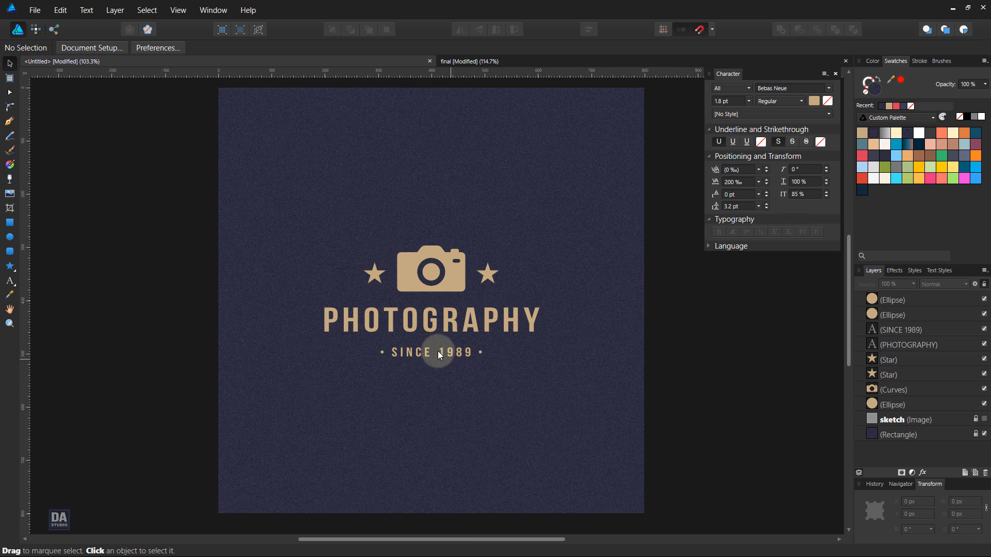
- Add an outer shadow to all eight logo objects with 15 px radius, 270° angle and 4.7 px offset
scroll(438, 350, "up", 3)
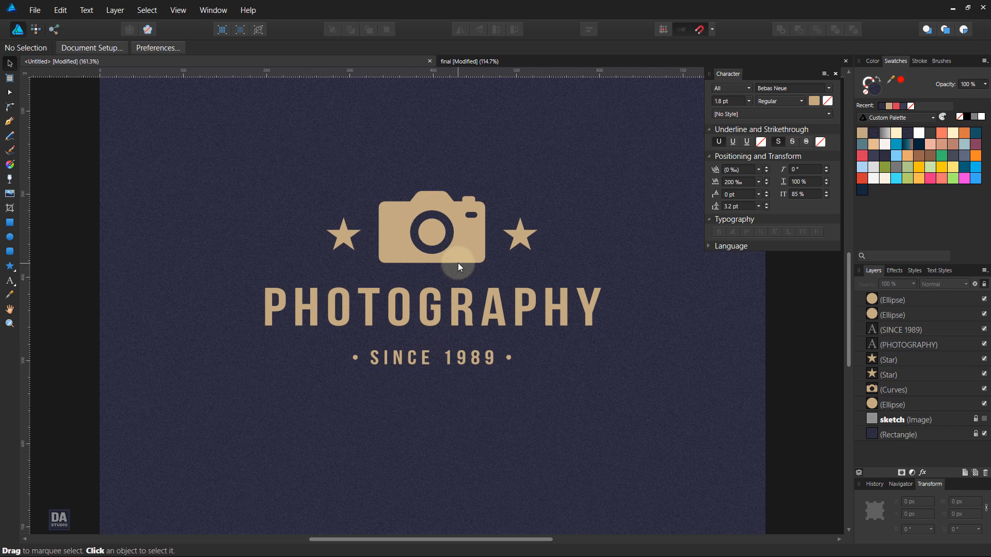
scroll(457, 264, "up", 2)
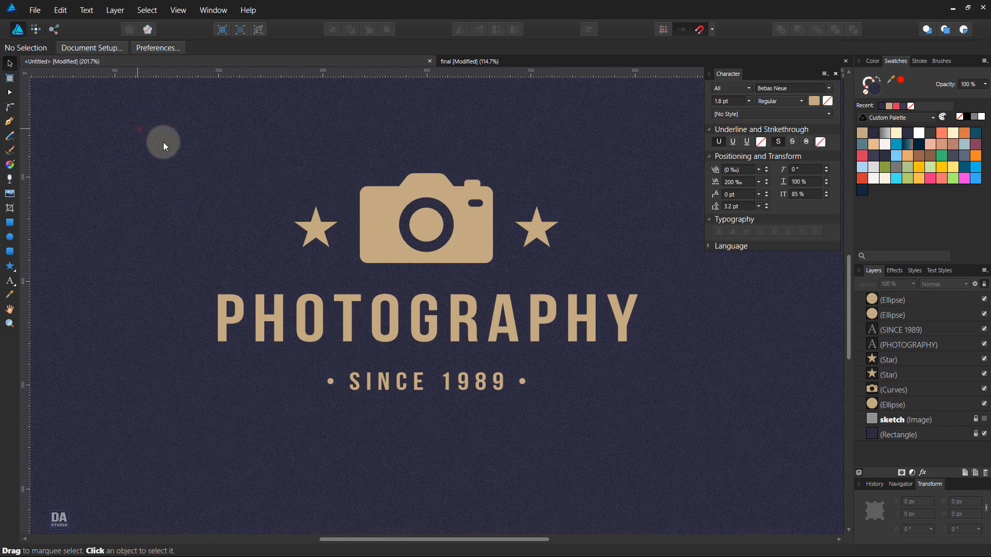
left_click_drag(163, 146, 724, 448)
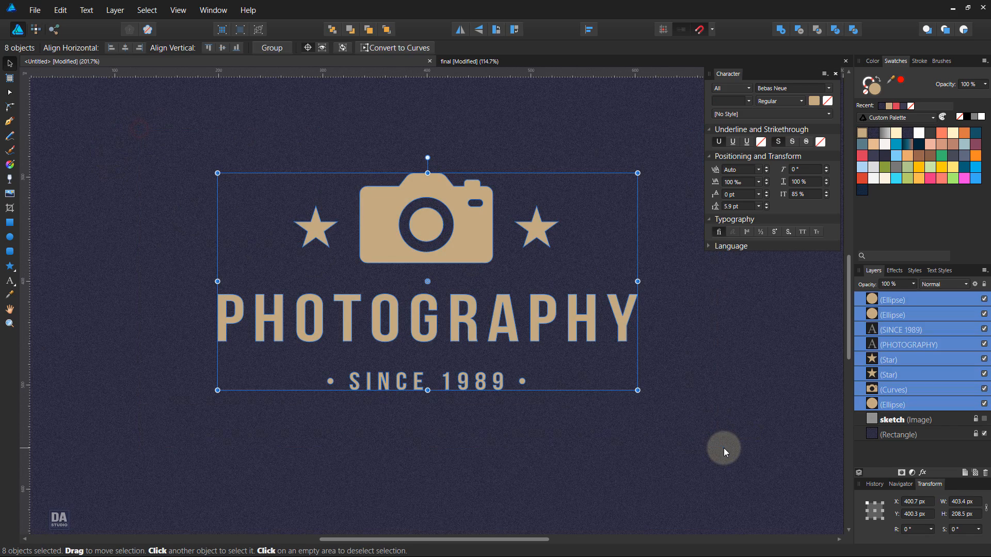
left_click(923, 473)
left_click_drag(512, 141, 845, 162)
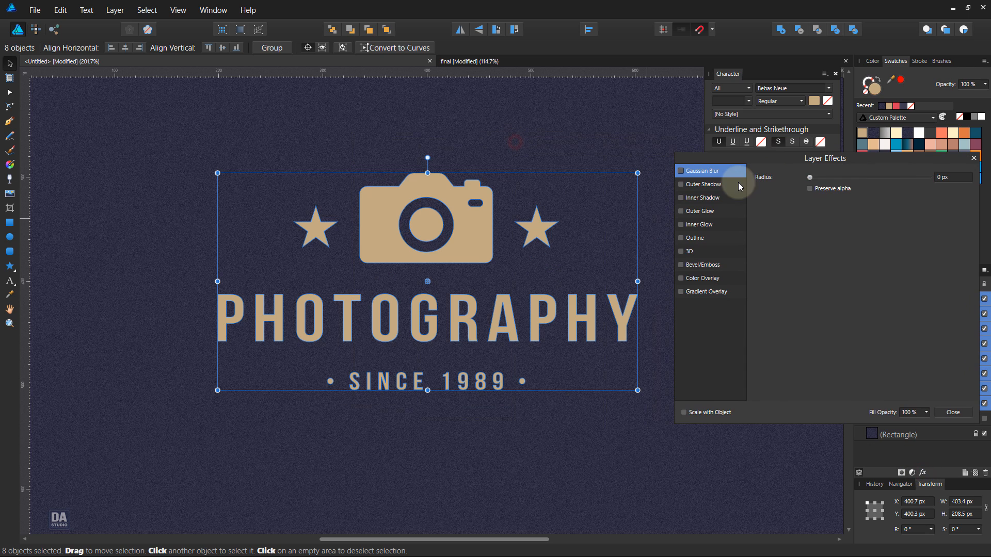
left_click(741, 188)
left_click_drag(813, 202, 868, 209)
left_click(822, 283)
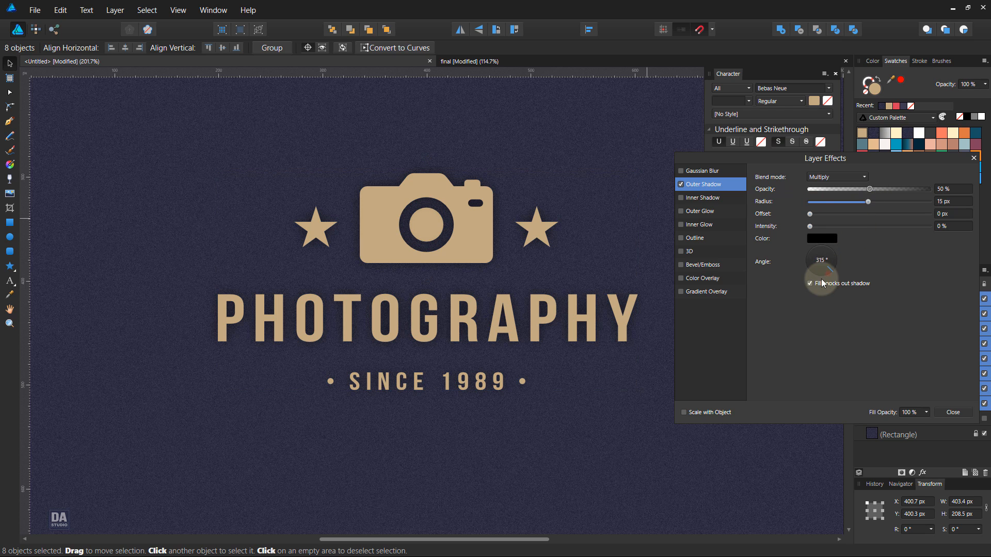
left_click_drag(810, 208, 835, 217)
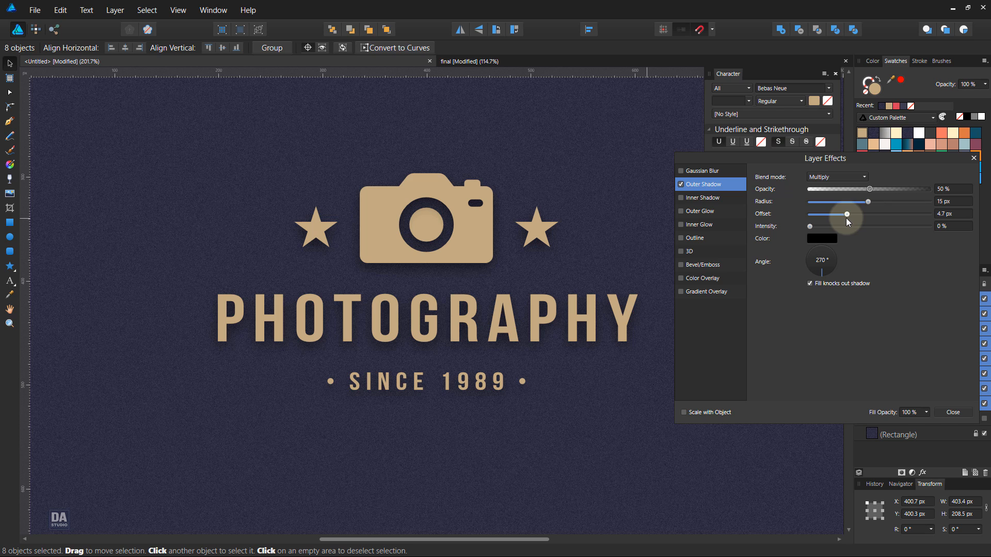
- Reduce the outer shadow's opacity to 46% and its radius to 8.9 px, then close the effects and deselect the logo
mouse_move(870, 189)
left_mouse_down()
mouse_move(854, 195)
mouse_move(885, 203)
mouse_move(856, 205)
mouse_move(856, 188)
mouse_move(865, 189)
left_mouse_up()
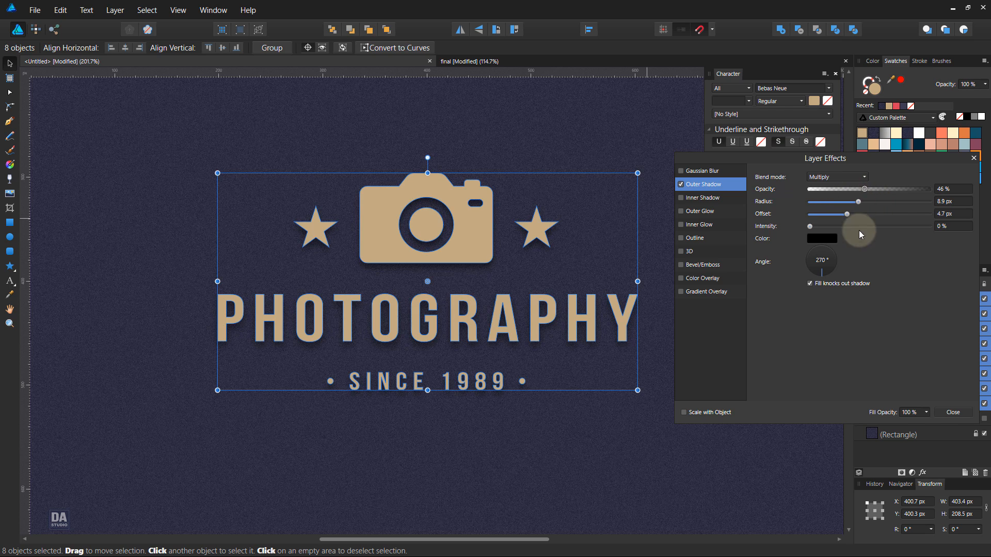
left_click(950, 413)
left_click(744, 376)
key("ctrl+0")
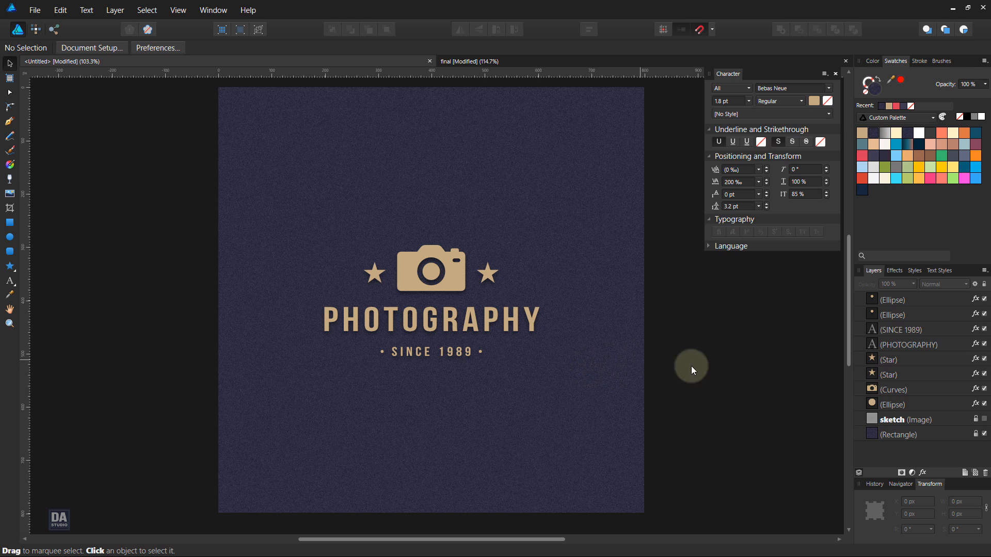
- Shift the background rectangle's fill hue to 221 for a bluer navy
left_click(910, 431)
left_click(877, 64)
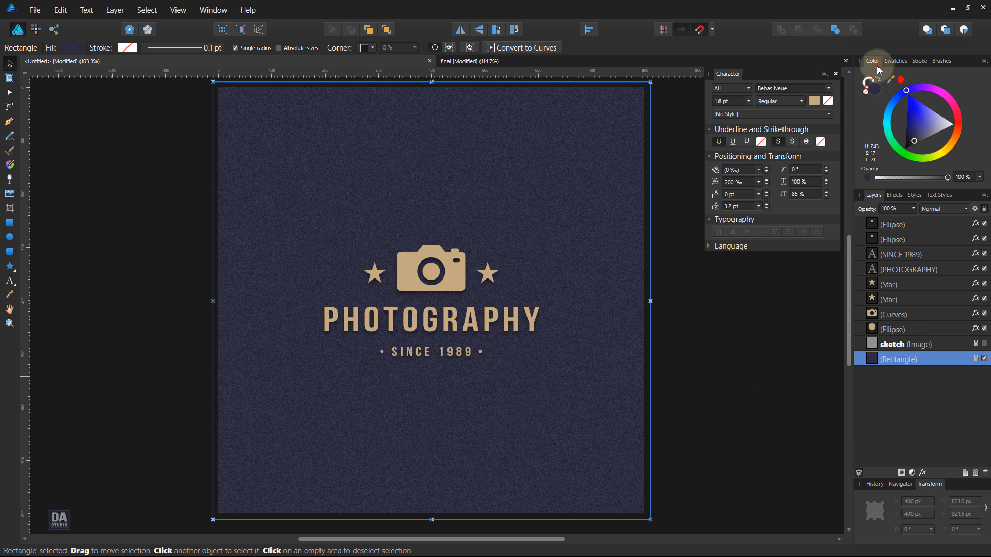
left_click_drag(912, 87, 889, 97)
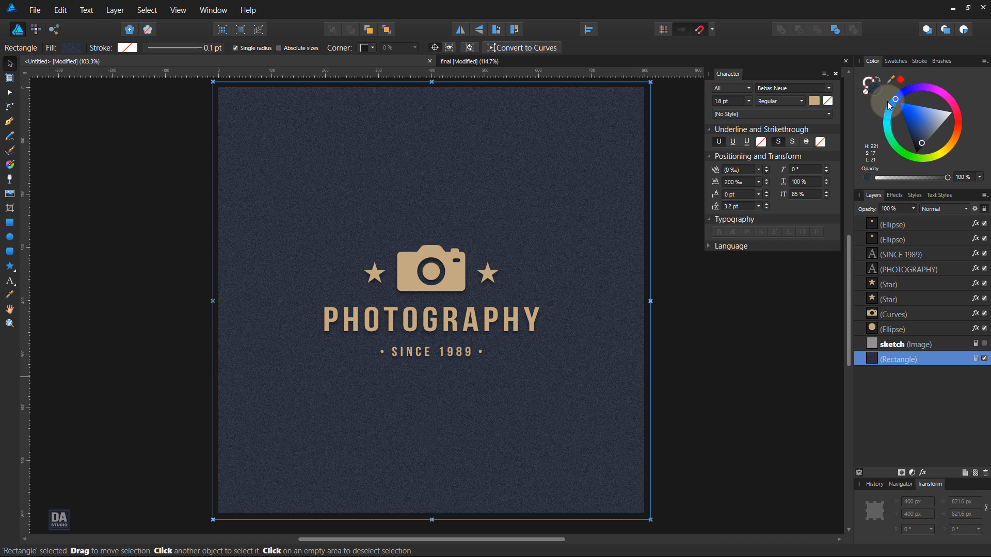
- Select all eight logo objects, try a green hue, set the fill hue to 41, and deselect them
left_click(903, 329)
left_click(908, 227, "shift")
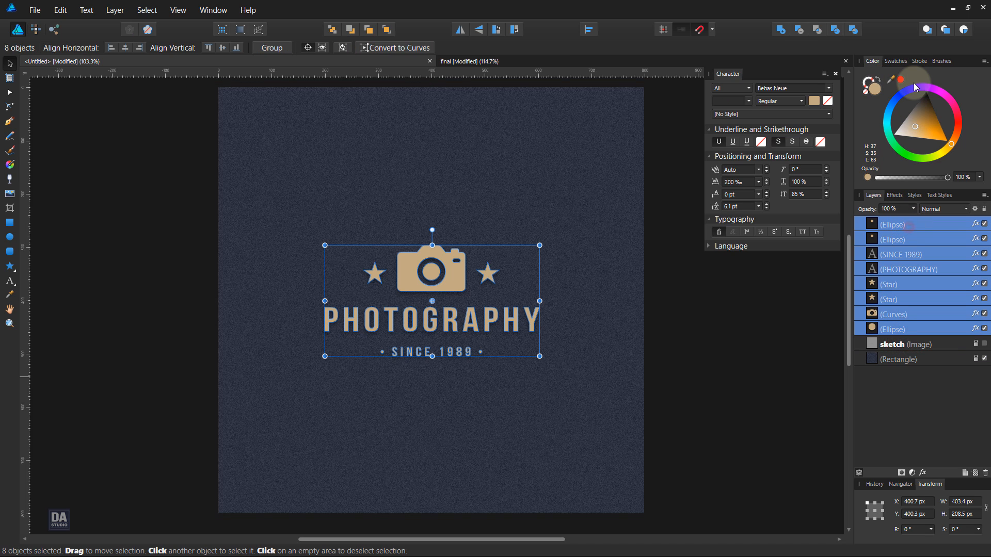
left_click_drag(952, 143, 900, 134)
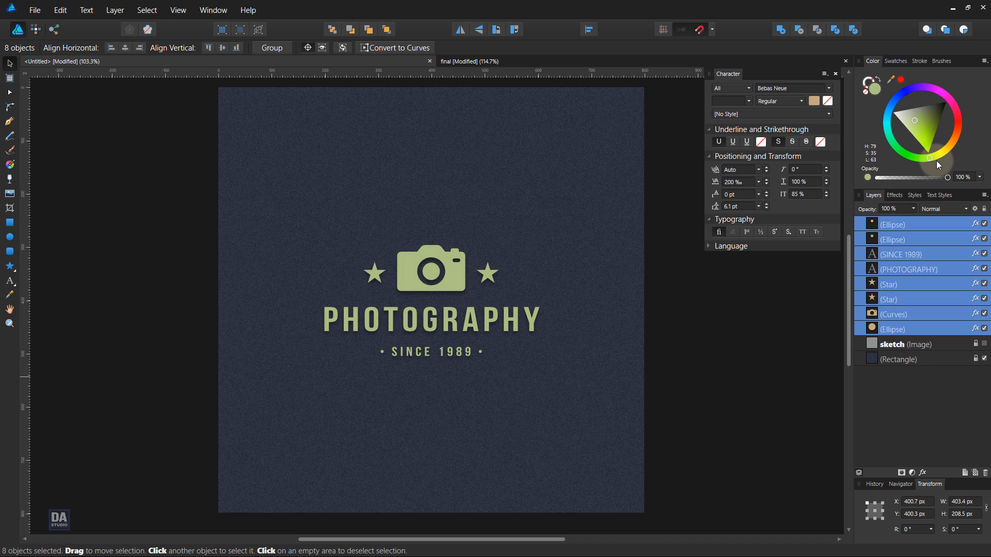
left_click_drag(936, 162, 958, 161)
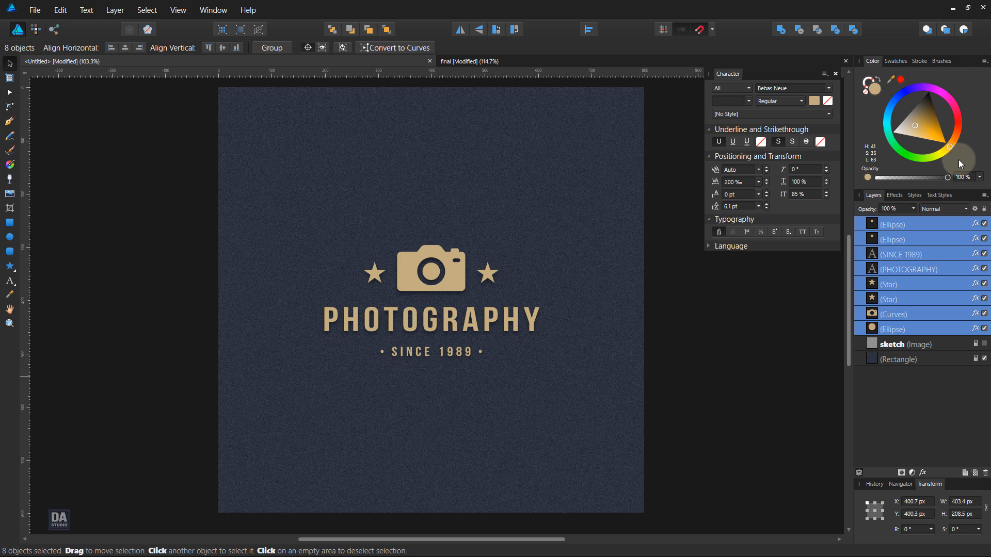
left_click(737, 345)
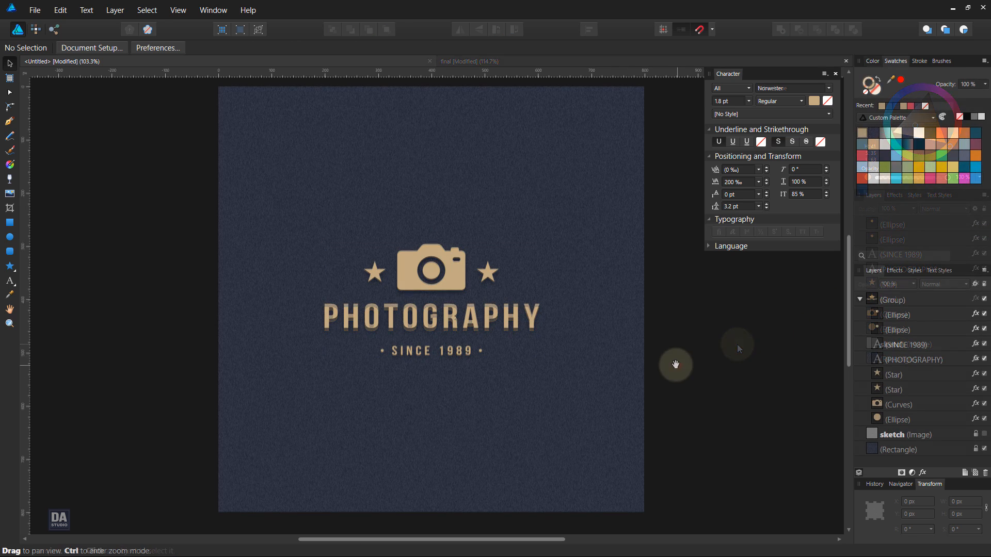
- Draw an unfilled, tan-stroked rectangle about 524 × 191 px, centred on the PHOTOGRAPHY lettering
key("z")
left_click(421, 284)
left_click_drag(550, 299, 571, 301)
left_click_drag(570, 372, 533, 316)
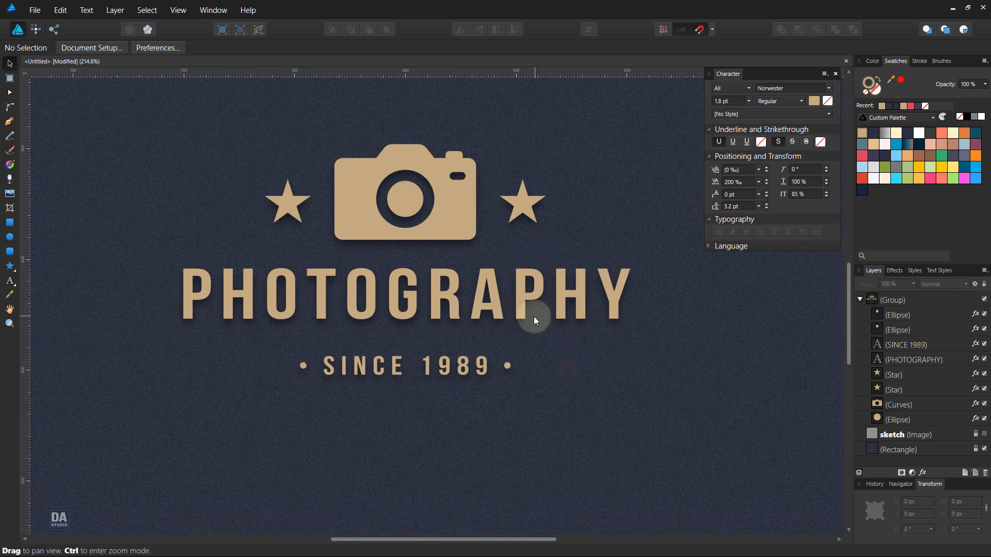
left_click(10, 225)
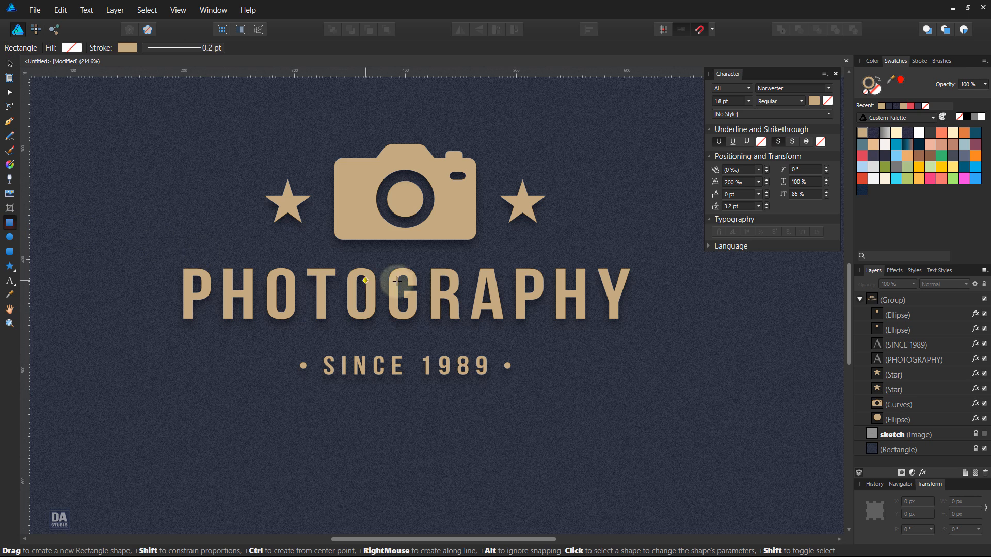
left_click_drag(405, 260, 695, 365)
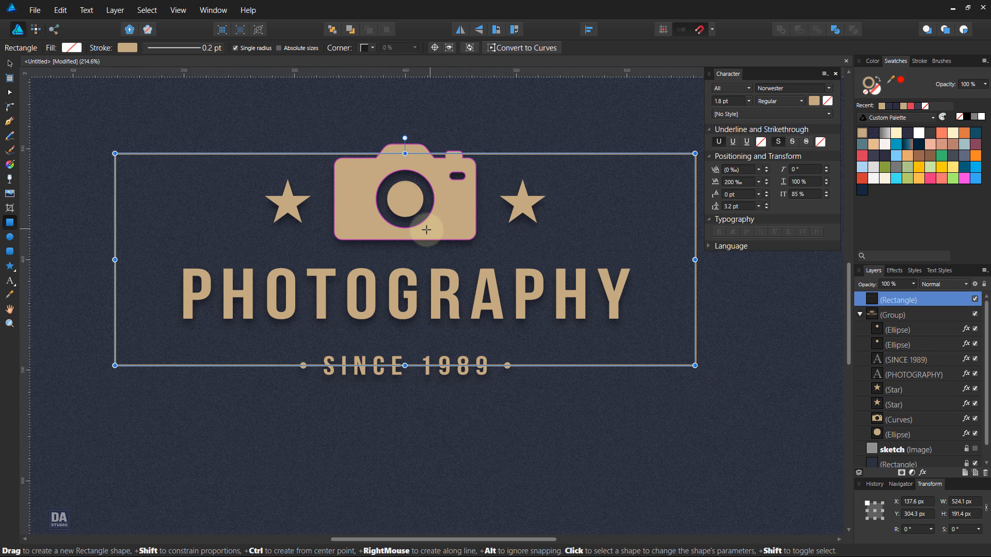
- Reduce the frame rectangle to about 503 × 145 px and apply horizontal centre alignment
left_click_drag(405, 154, 405, 204)
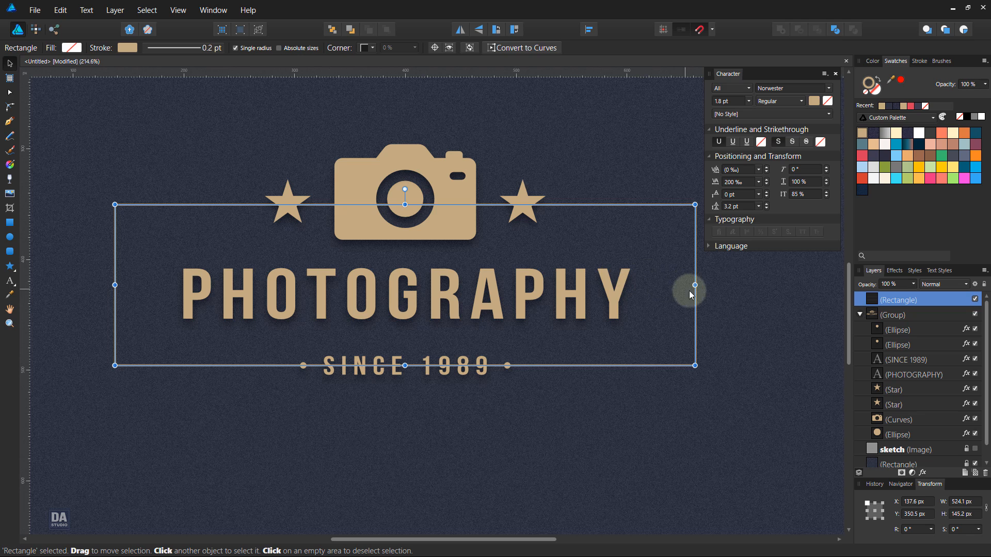
left_click_drag(692, 287, 681, 287)
left_click(588, 31)
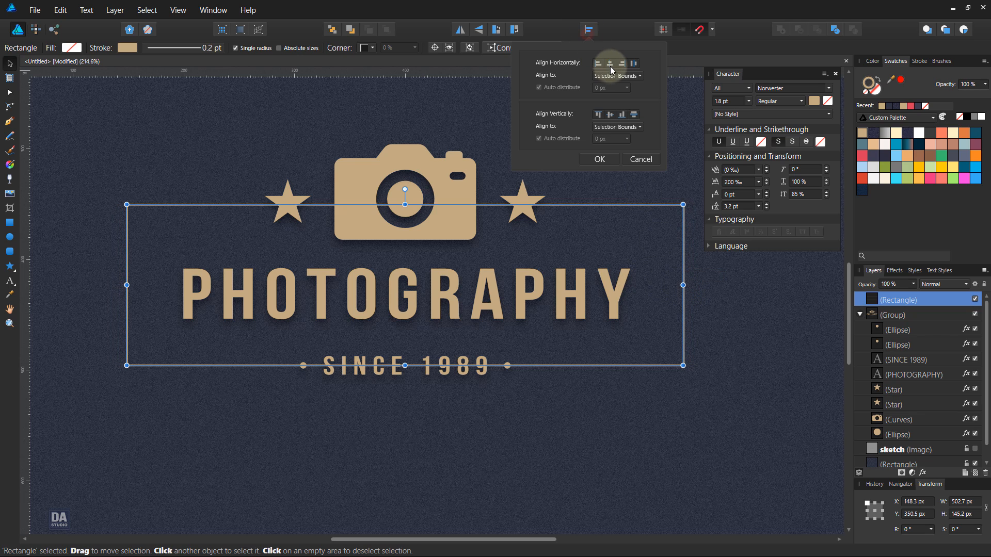
left_click(610, 64)
left_click(611, 159)
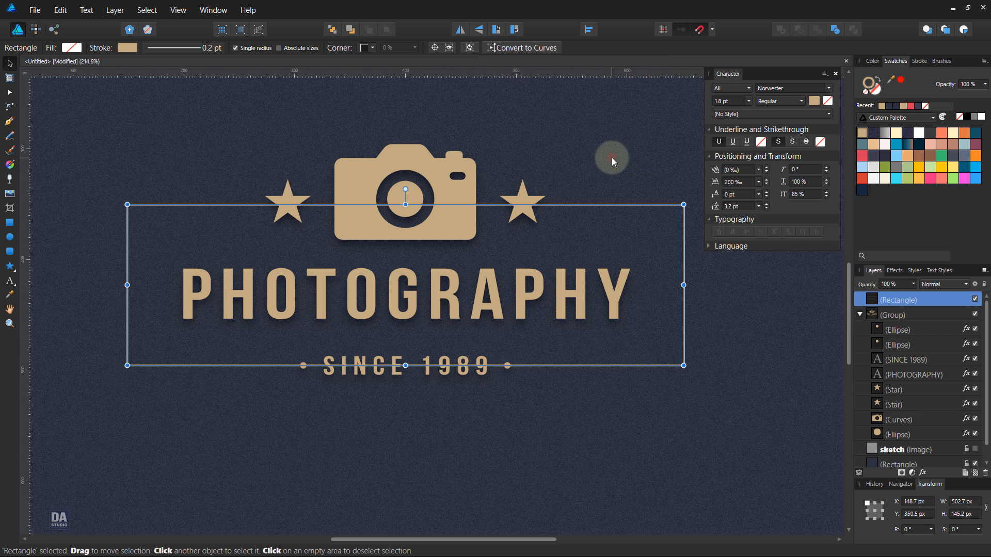
- Place a vertical guide through the canvas centre and move the frame rectangle's rotation centre onto it
left_click_drag(23, 297, 405, 310)
left_click_drag(186, 322, 246, 321)
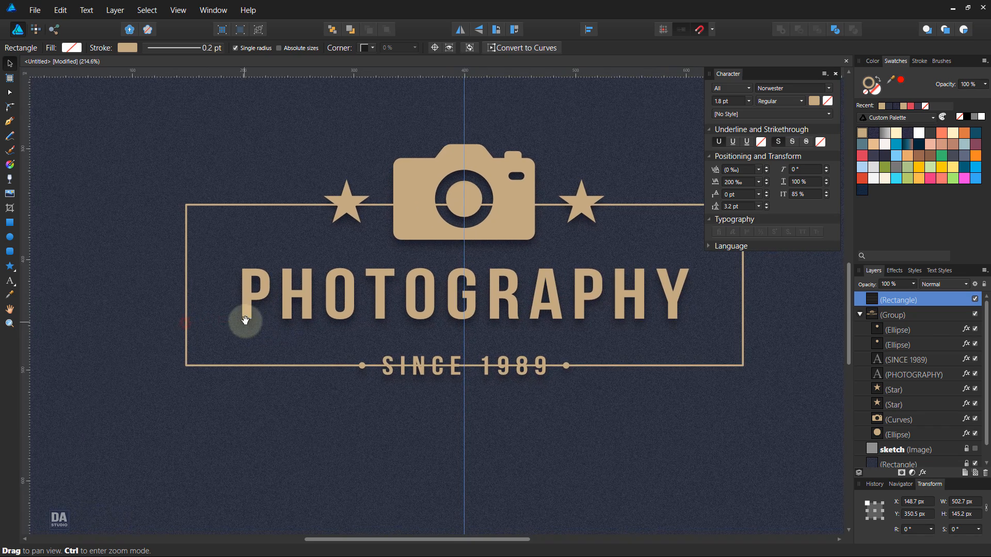
left_click_drag(297, 268, 396, 253)
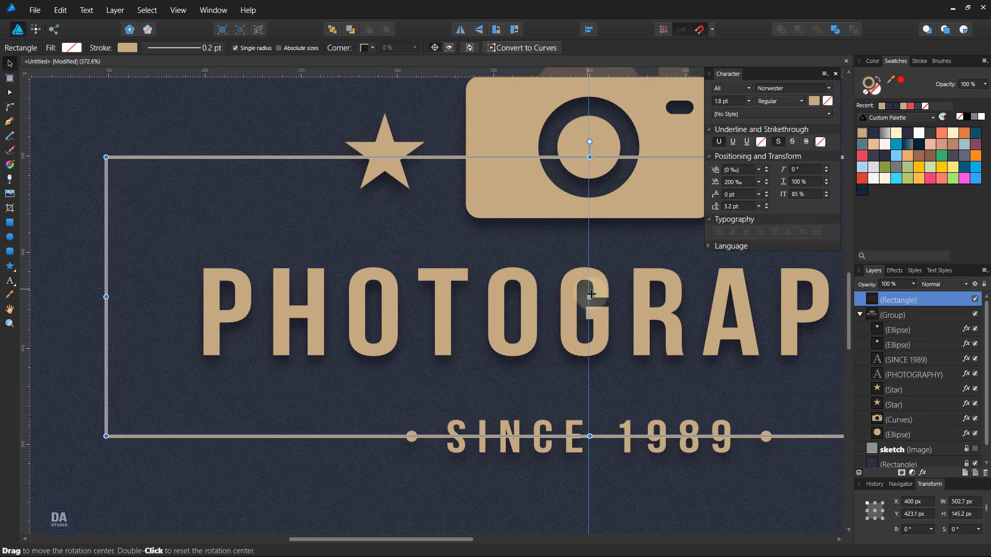
left_click_drag(589, 297, 589, 297)
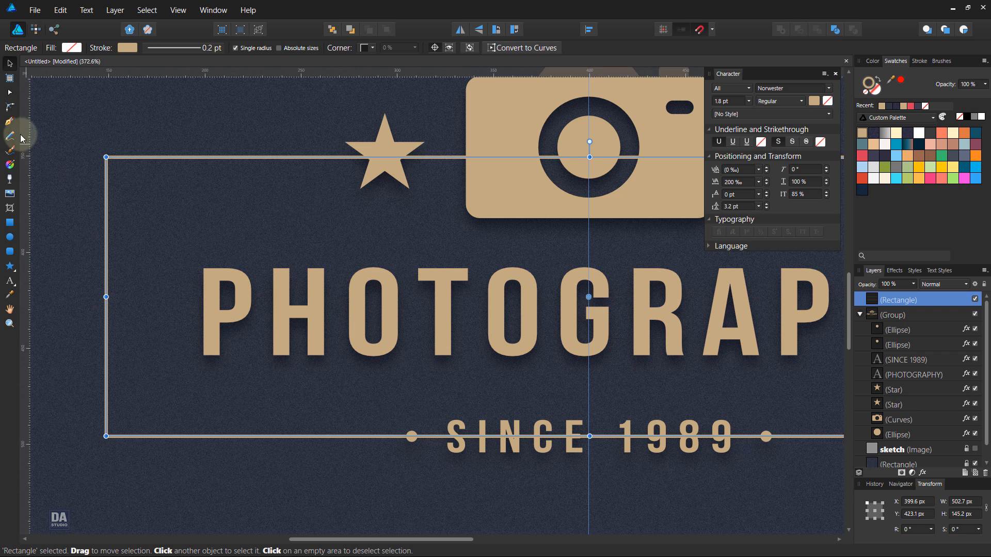
- Convert the frame to curves and break it left of the left star and left of the SINCE 1989 dot
left_click(8, 94)
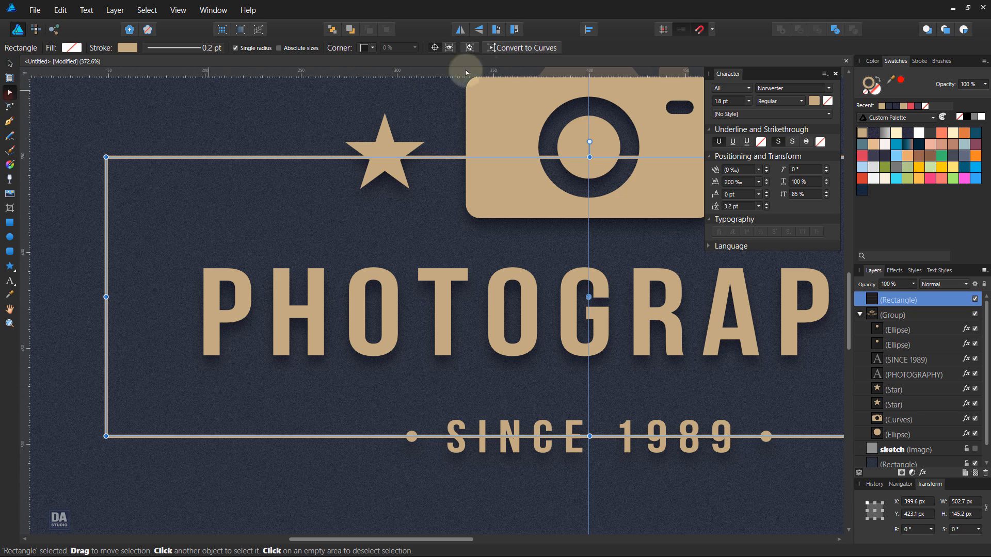
left_click(528, 51)
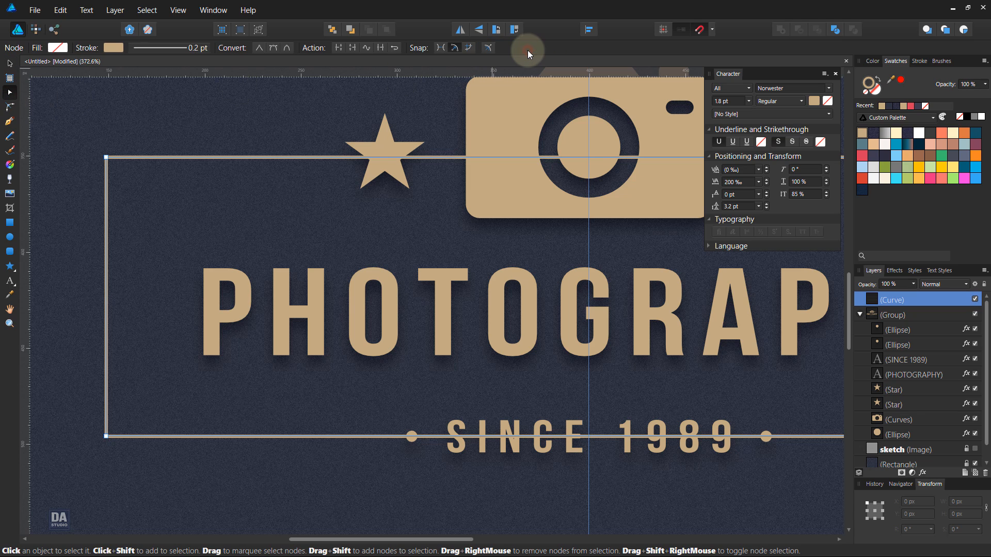
left_click(307, 157)
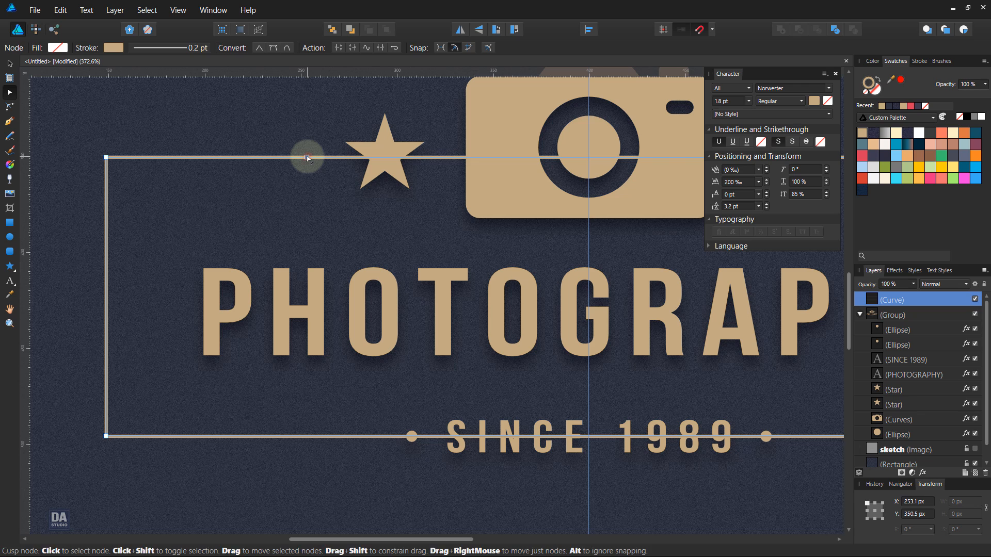
left_click(339, 47)
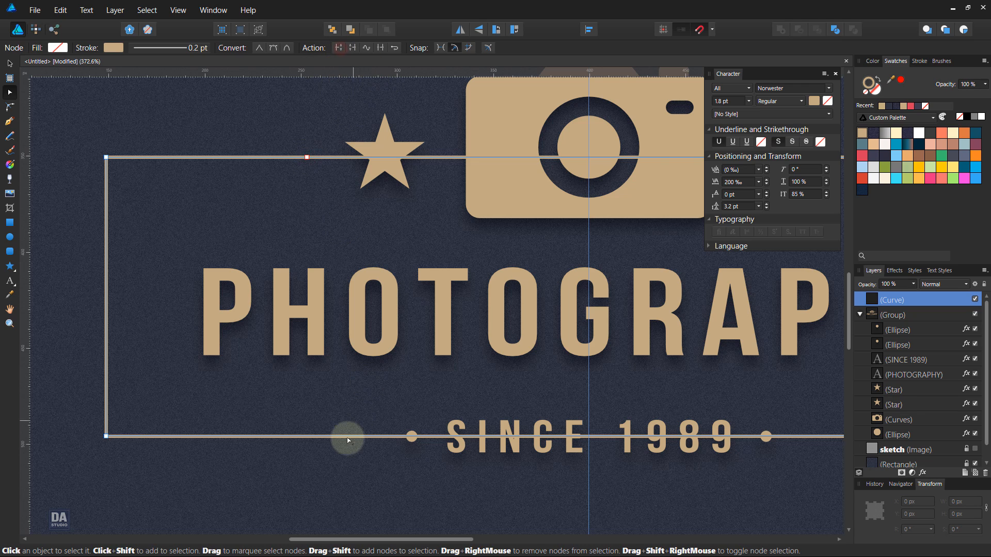
left_click(376, 437)
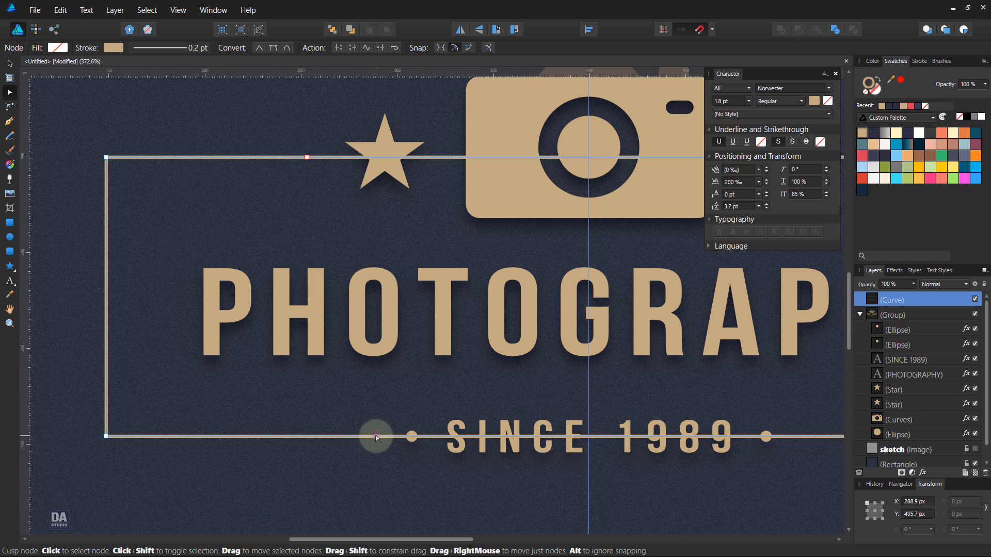
left_click(341, 49)
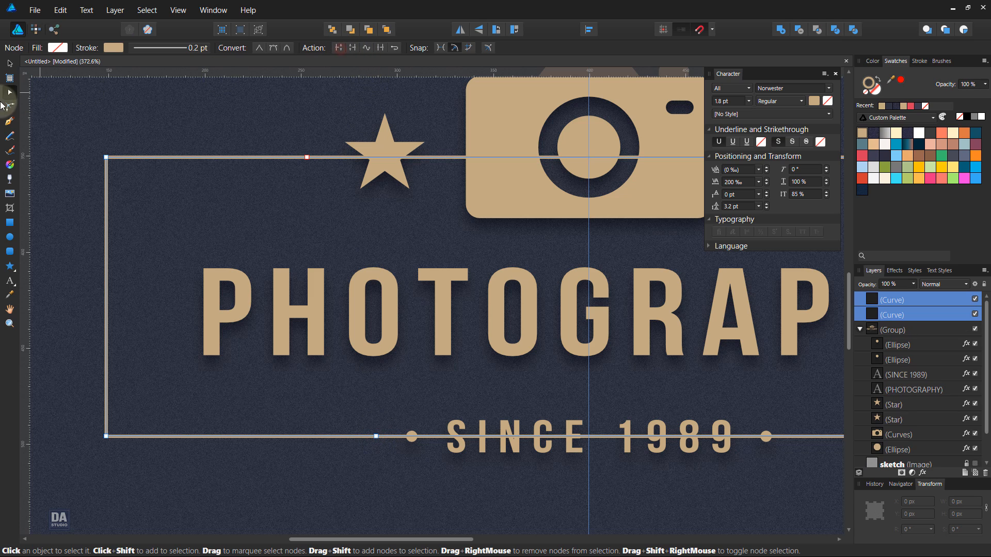
- Delete the larger right-hand part of the broken frame, keeping only the left bracket
left_click(9, 64)
scroll(160, 117, "down", 4)
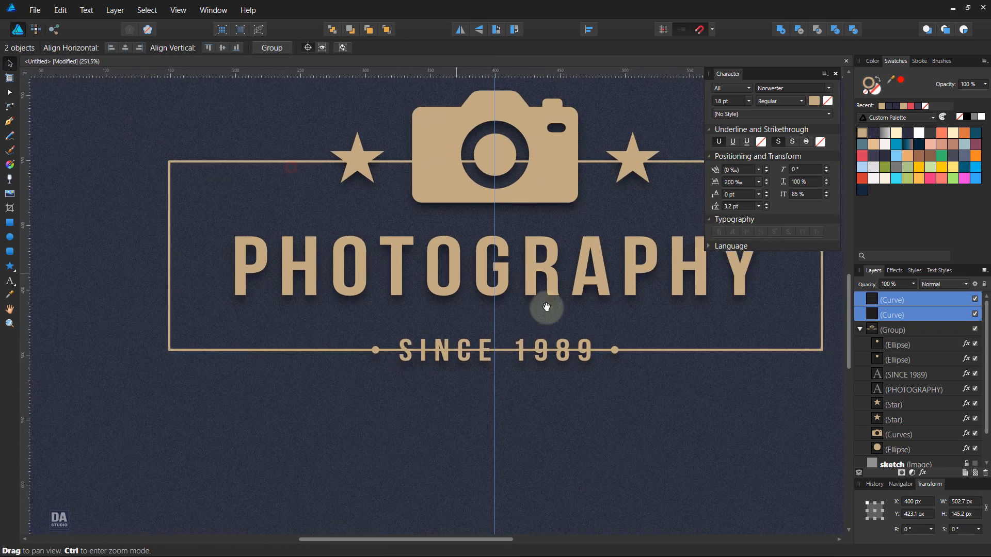
left_click_drag(542, 308, 494, 355)
left_click(577, 386)
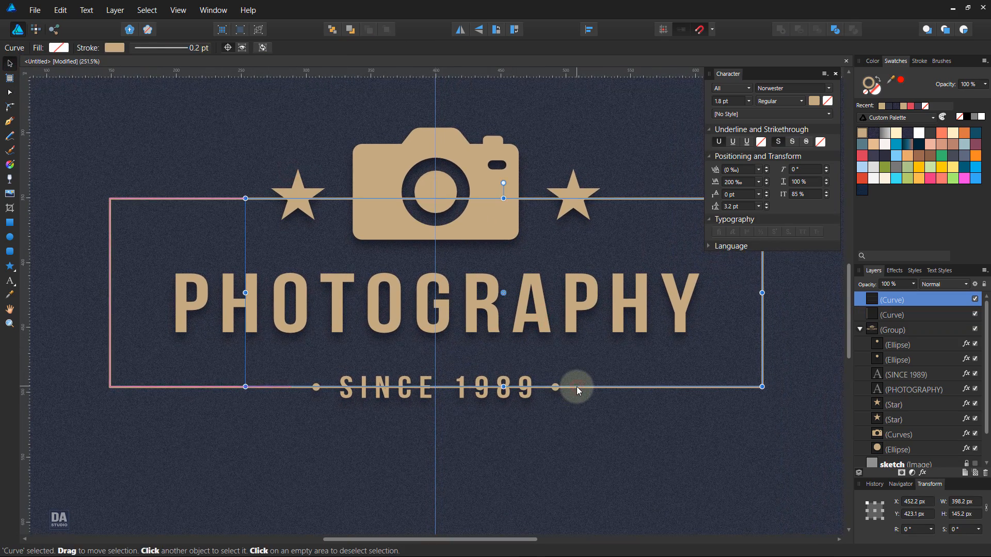
key("Delete")
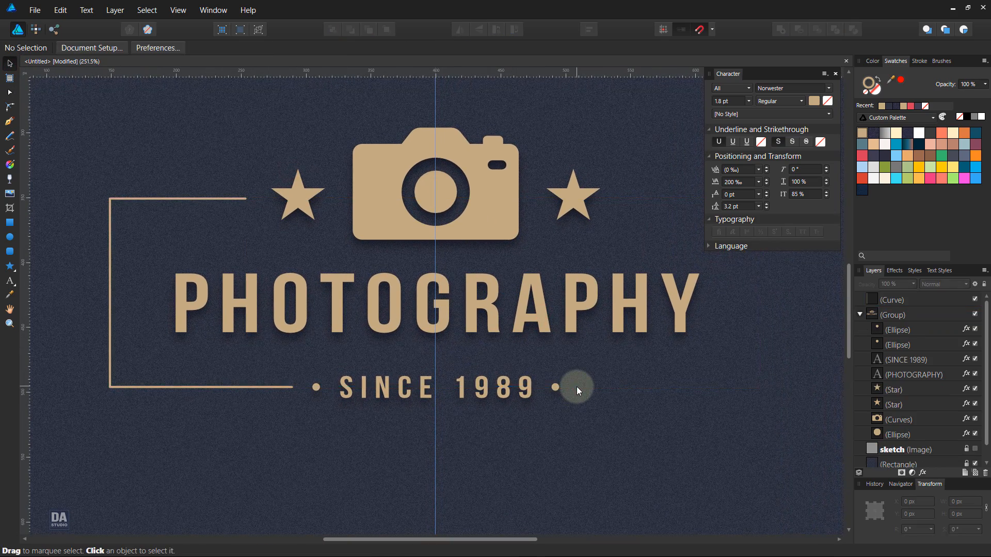
- Move the left bracket's rotation centre to the guide, duplicate the bracket, and mirror the copy horizontally onto the logo's right side
left_click(264, 388)
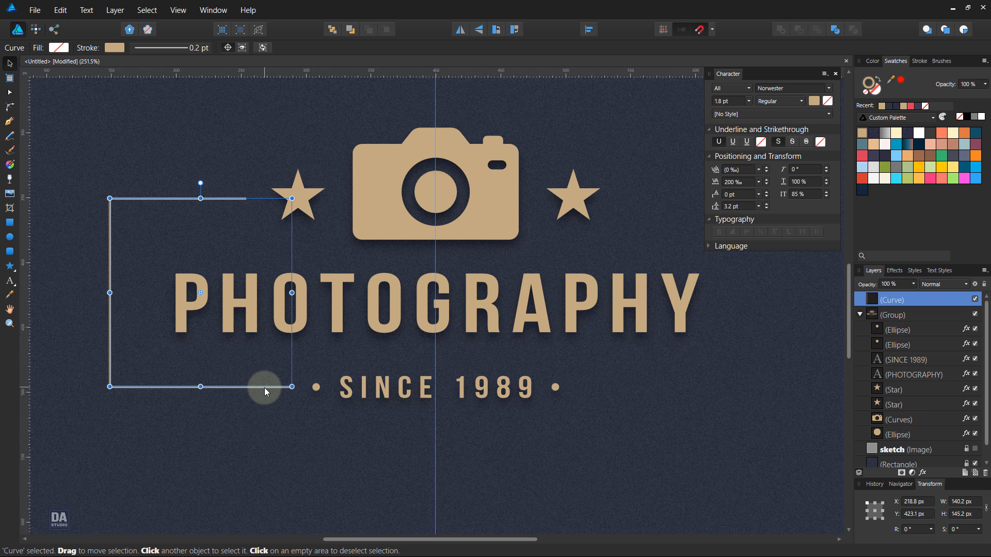
mouse_move(201, 293)
left_mouse_down()
mouse_move(418, 308)
mouse_move(436, 300)
left_mouse_up()
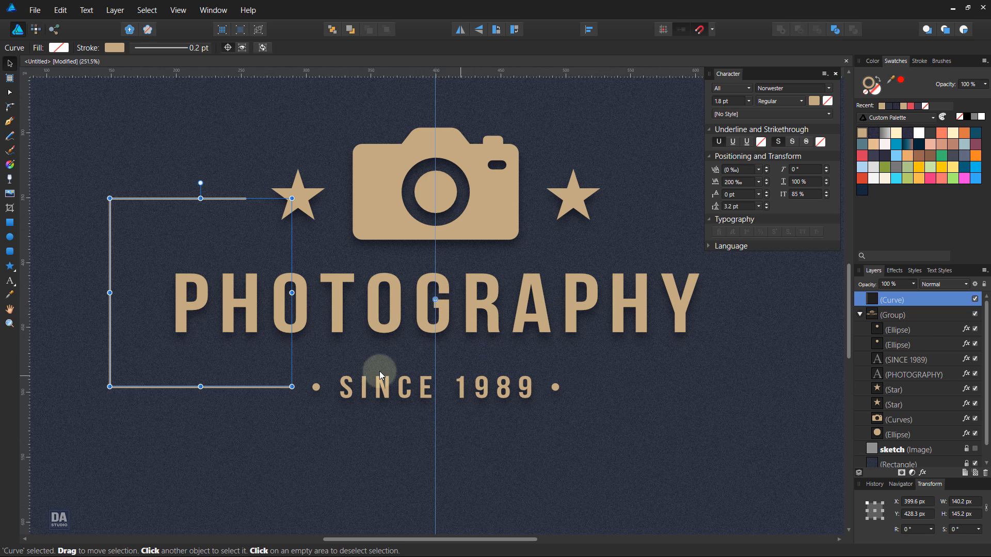
right_click(912, 302)
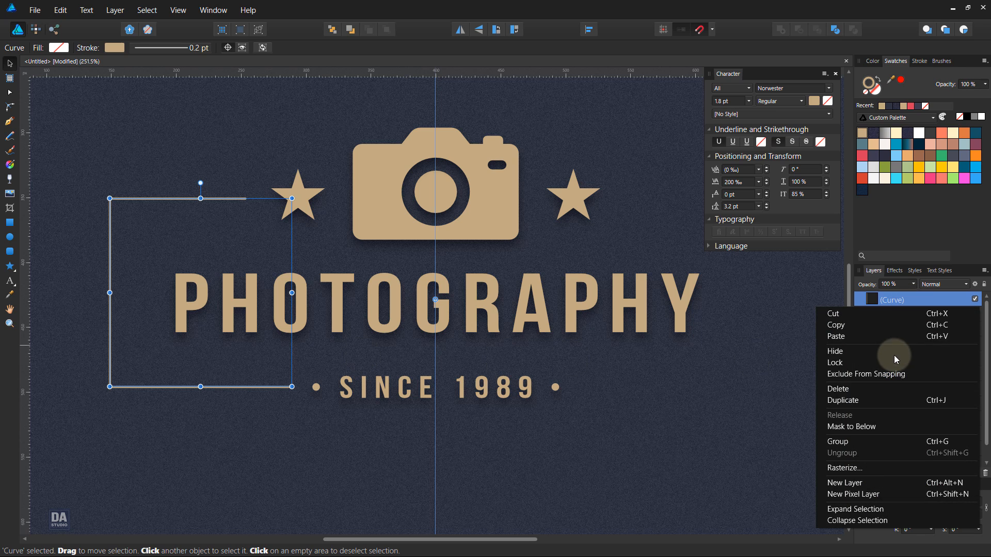
left_click(875, 400)
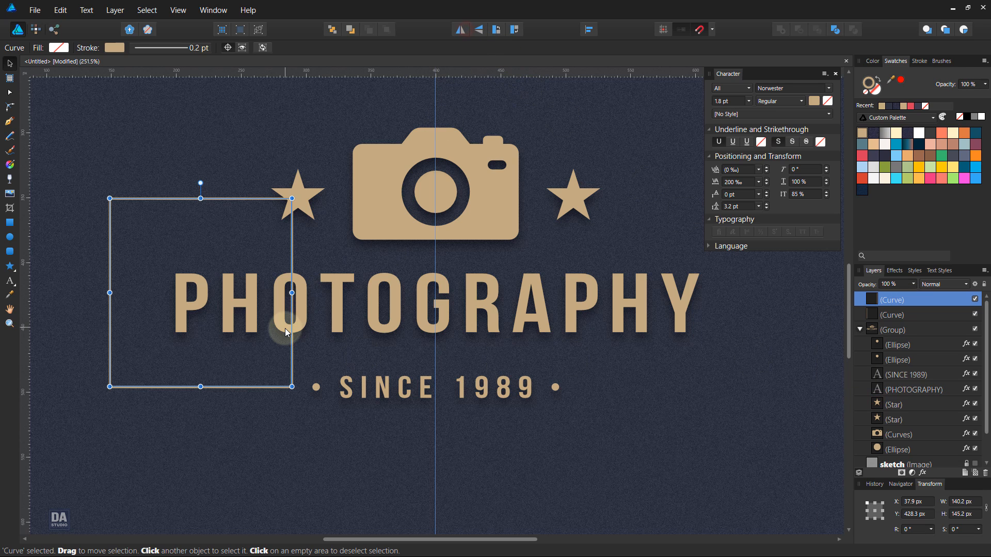
left_click_drag(286, 331, 761, 364)
left_click(786, 406)
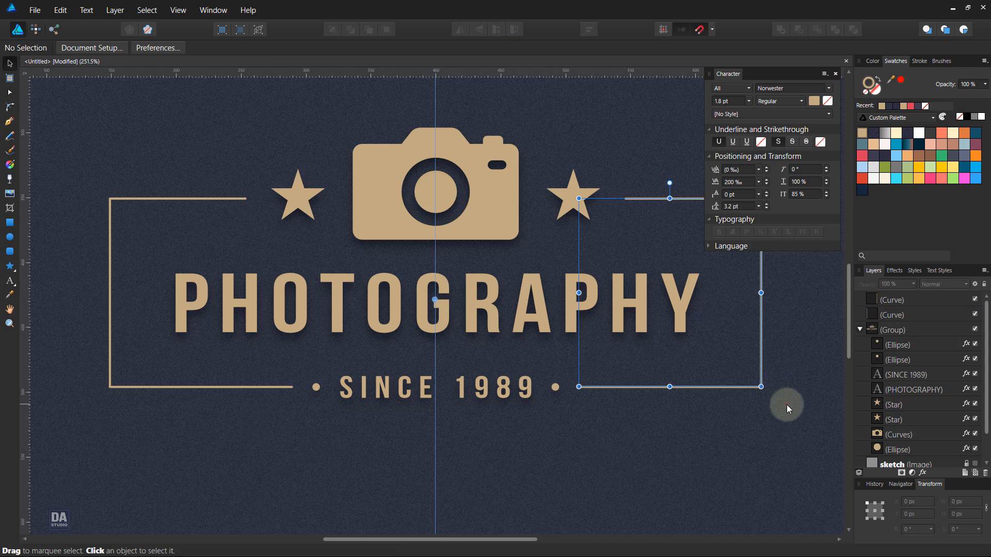
left_click_drag(620, 376, 478, 387)
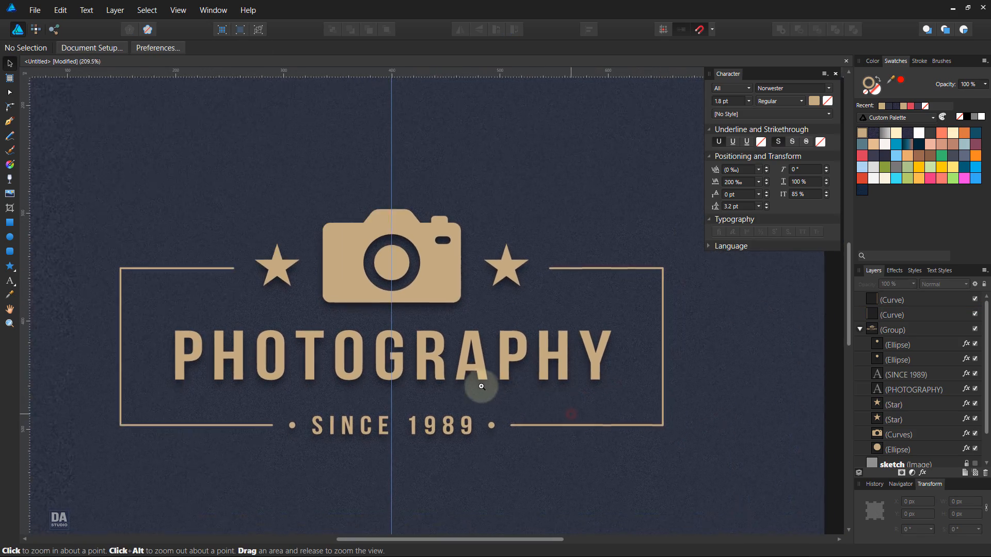
- Round all four corners of the two frame brackets to a radius of about 11 px, then deselect them
left_click(9, 107)
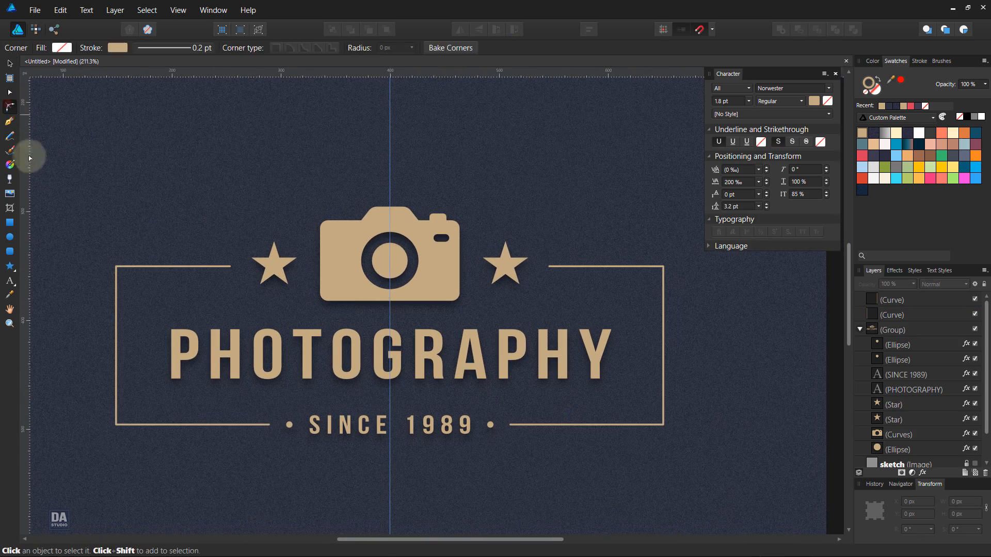
left_click(111, 270)
left_click_drag(105, 258, 133, 436)
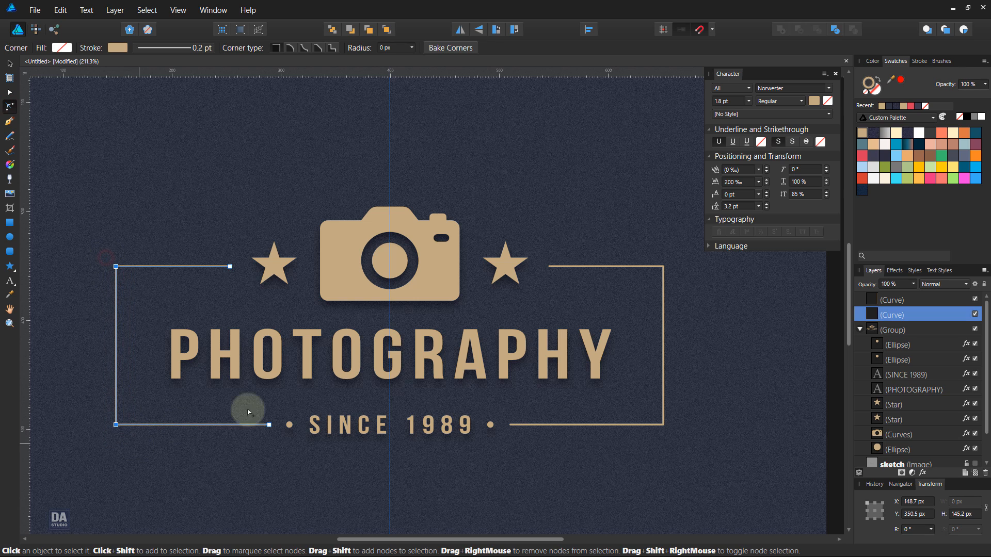
left_click(665, 346, "shift")
left_click_drag(686, 254, 637, 437)
left_click_drag(665, 269, 655, 279)
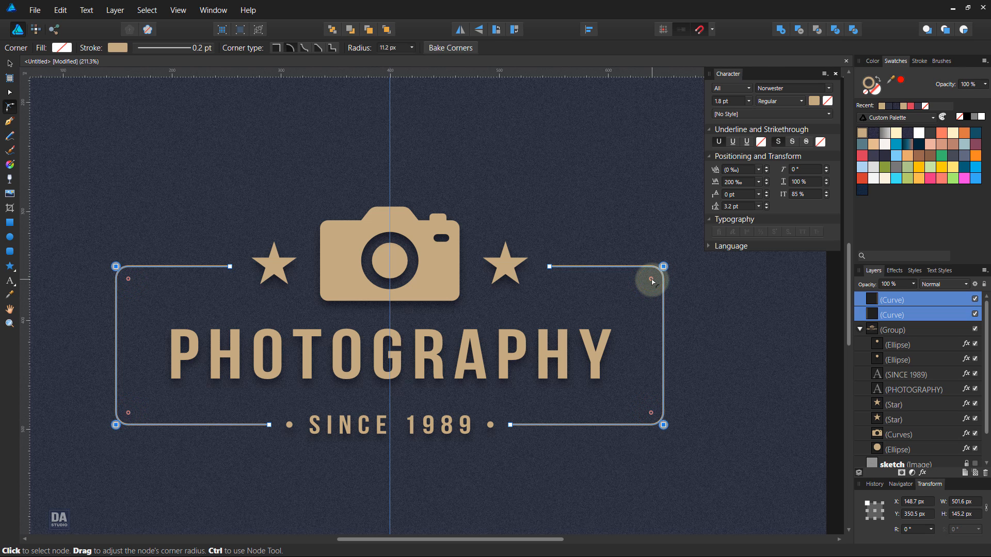
left_click(9, 63)
left_click(131, 156)
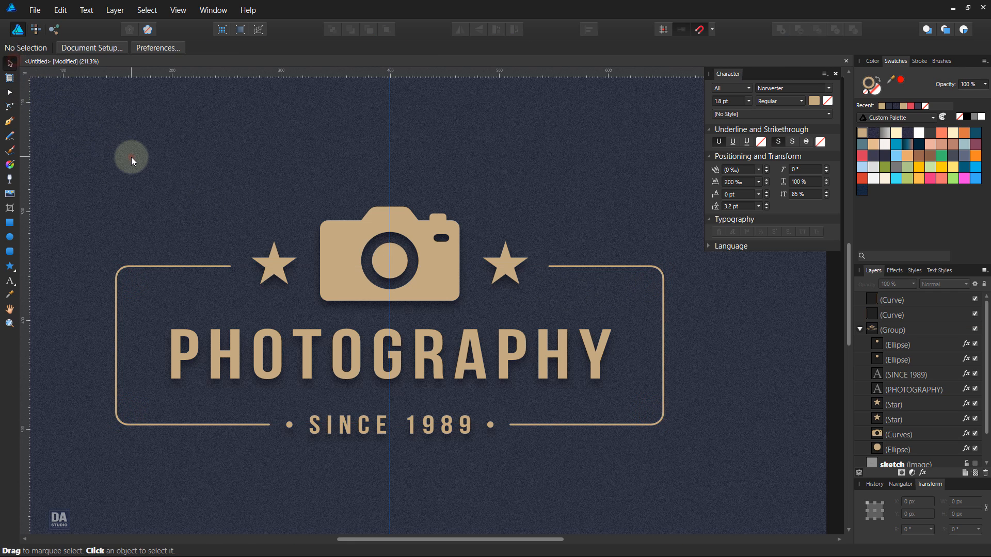
key("ctrl+0")
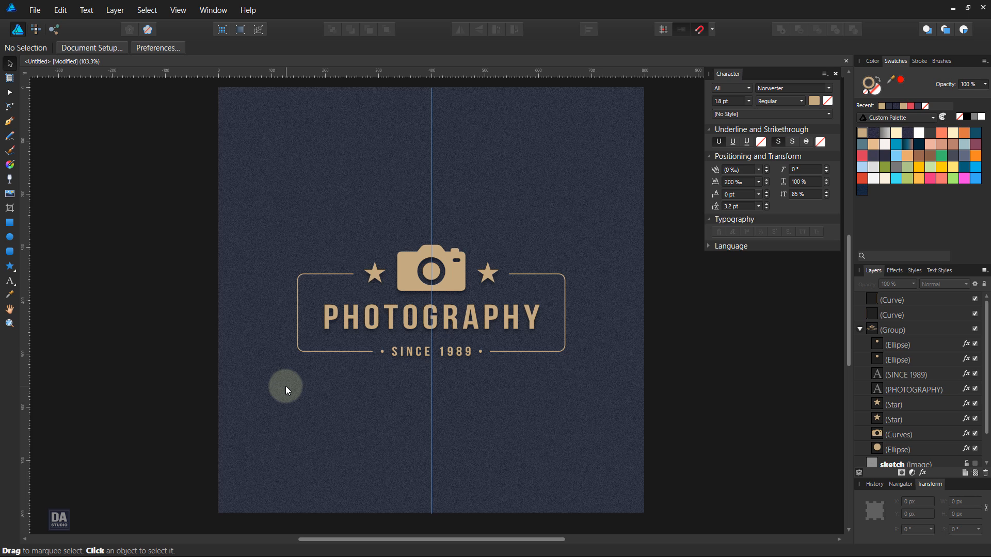
left_click(486, 321)
left_click(487, 321)
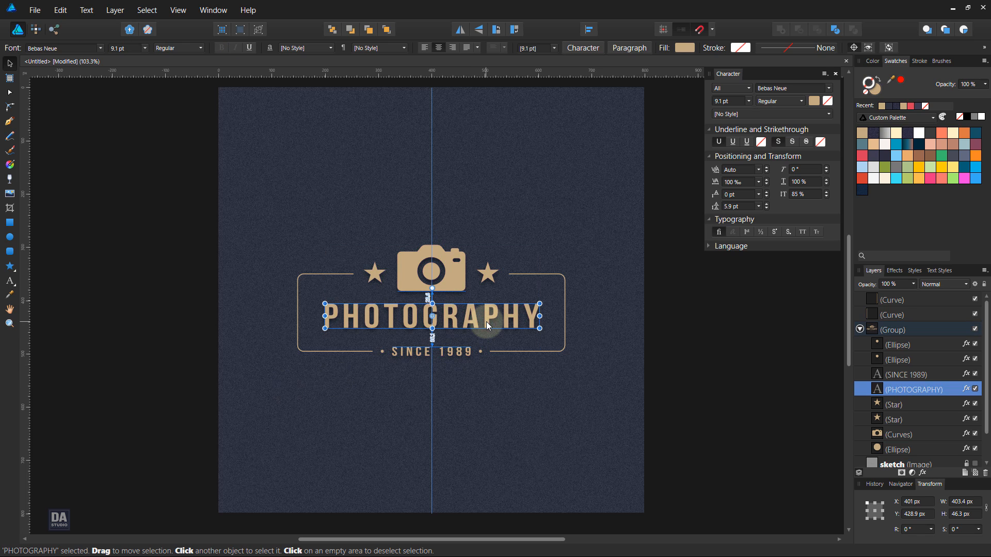
left_click(497, 386)
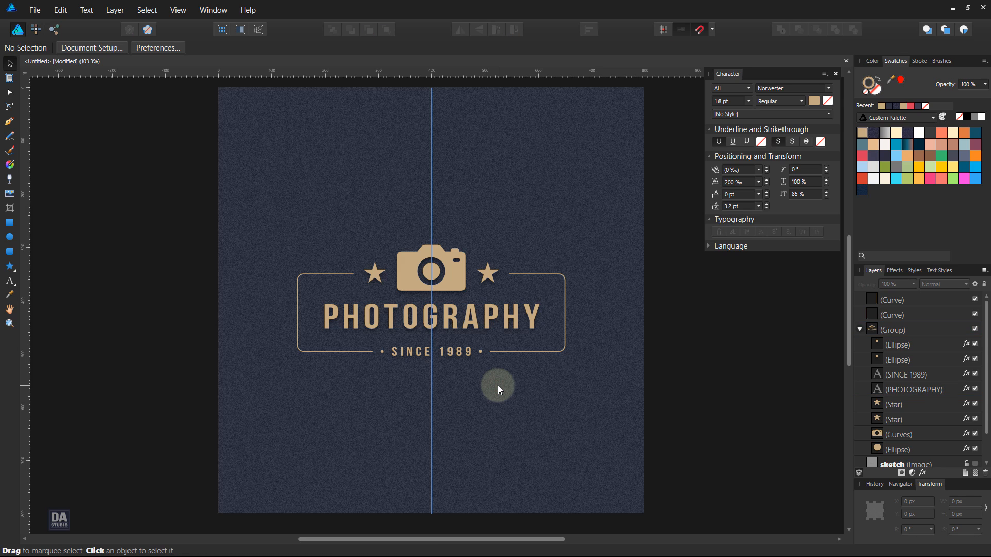
- Set the stroke width of both frame brackets to 0.3 pt, deselect them, and inspect the thicker lines up close
left_click(555, 351)
left_click(555, 351)
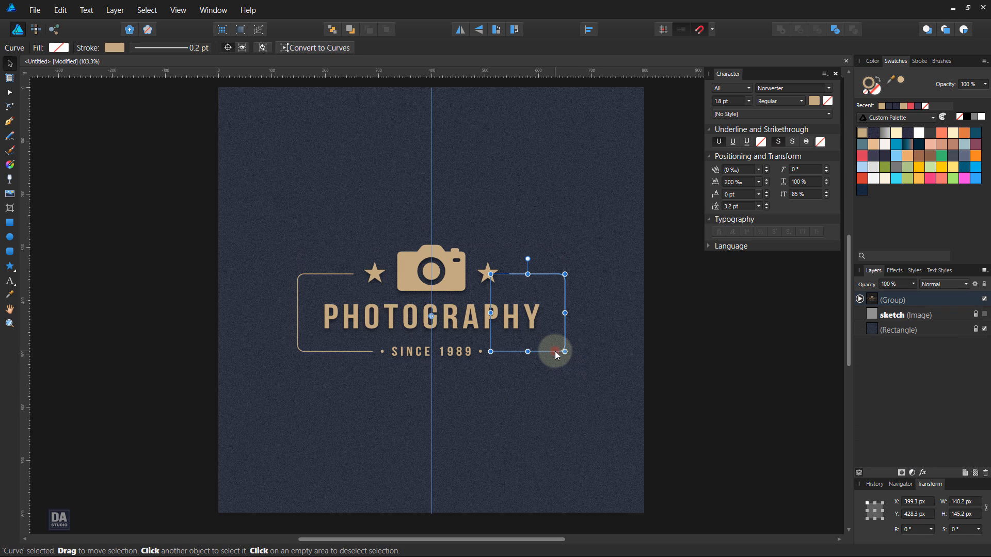
left_click(346, 351, "shift")
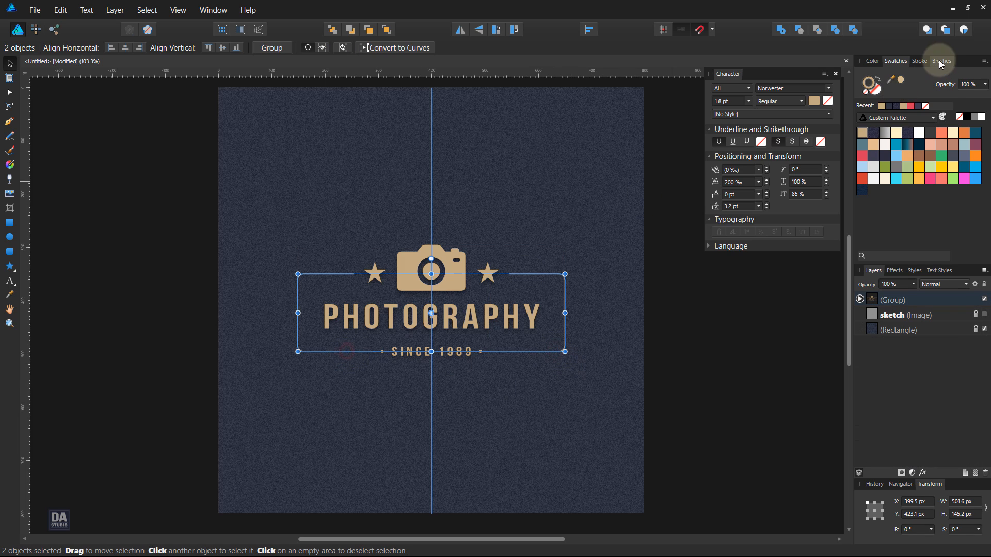
left_click(919, 61)
left_click(970, 93)
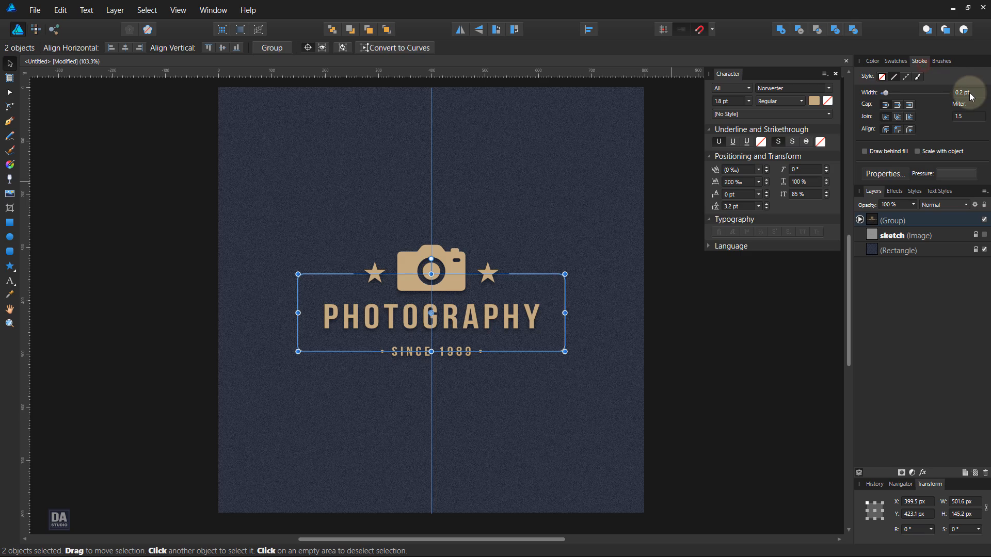
left_click(559, 372)
scroll(412, 359, "up", 4)
scroll(351, 349, "up", 1)
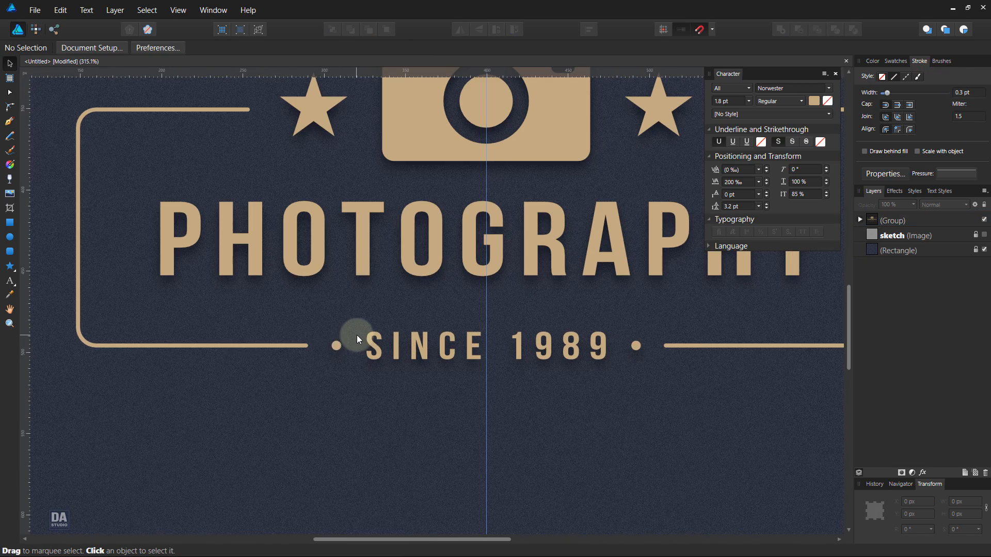
- Draw a closed triangle about 27 px wide and 37 px high in the frame's lower-left corner with the Pen tool and fill it tan
left_click(11, 124)
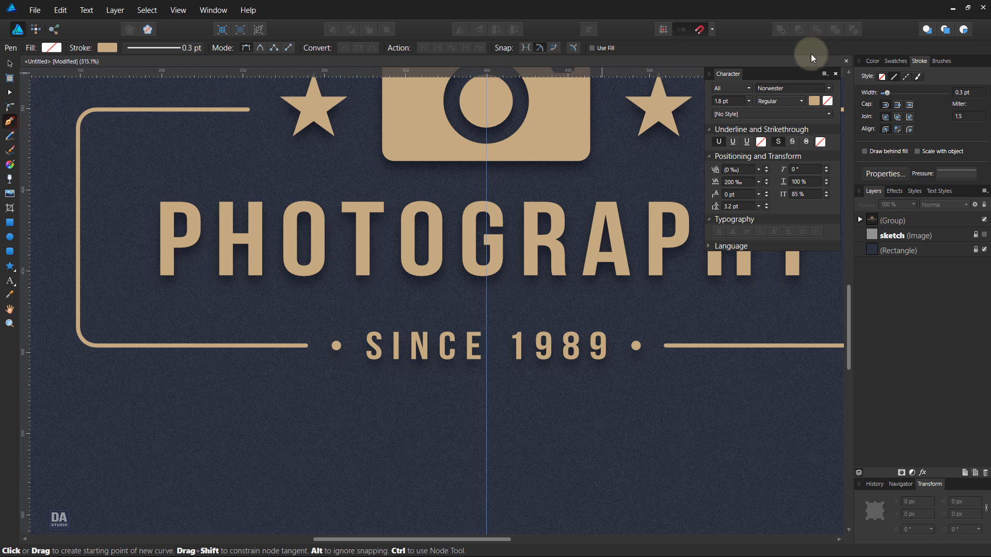
left_click(896, 61)
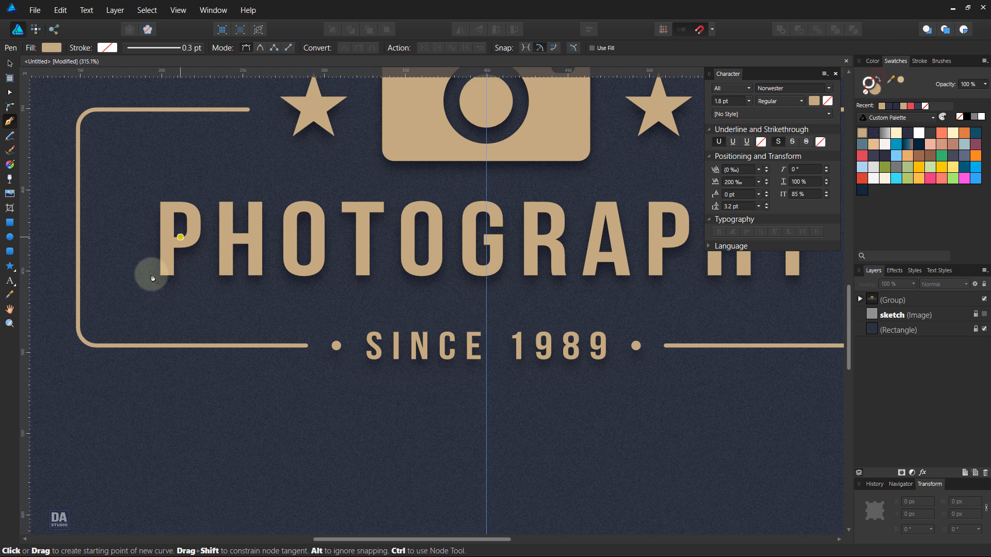
left_click(78, 285)
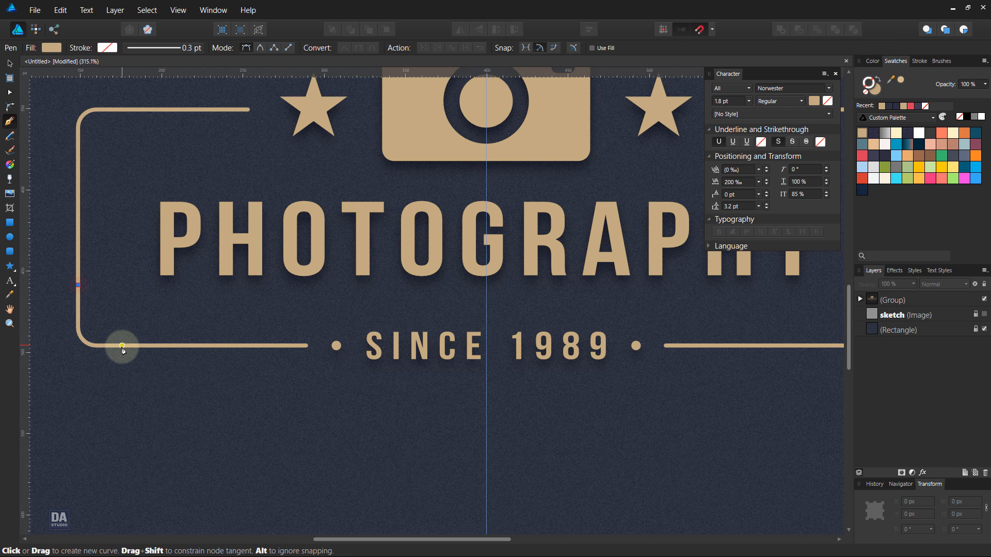
left_click(78, 345)
left_click(78, 345)
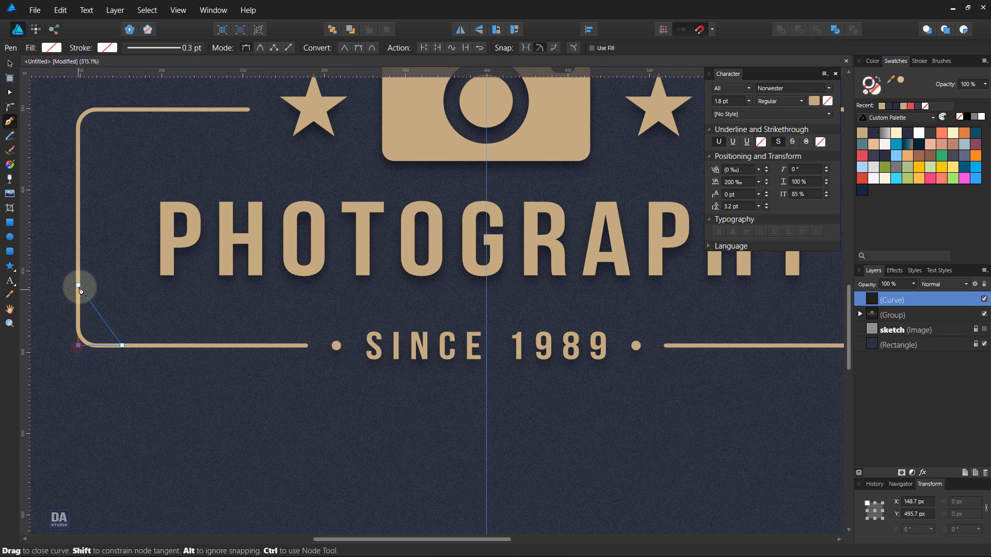
left_click(78, 285)
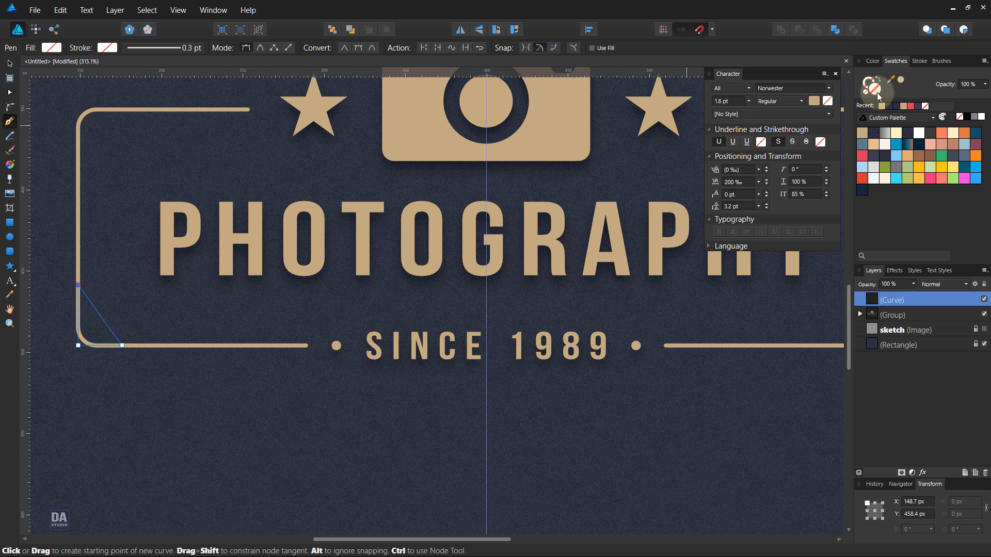
left_click(901, 80)
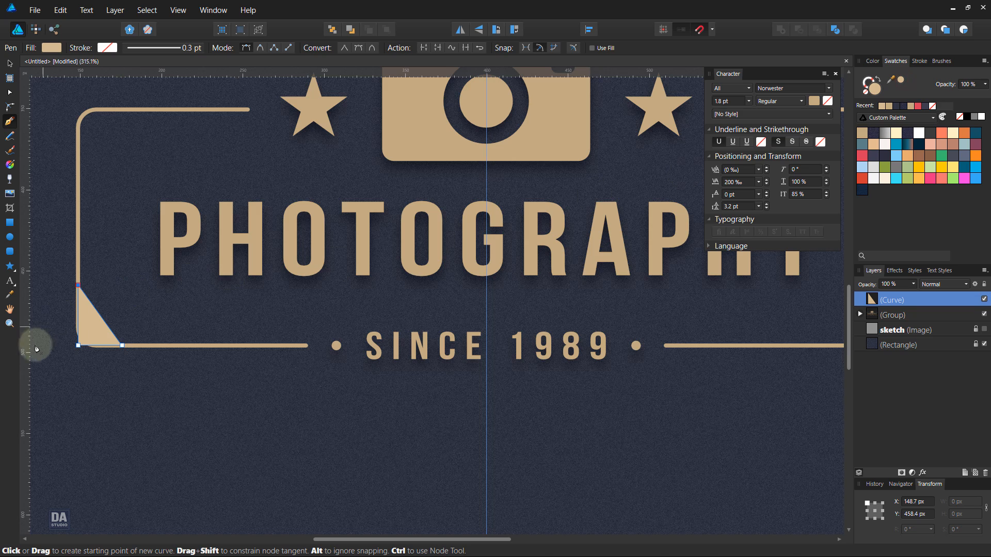
- Round the triangle's right-angled corner to a radius of 11 px so it follows the frame's rounded corner
scroll(62, 343, "up", 3)
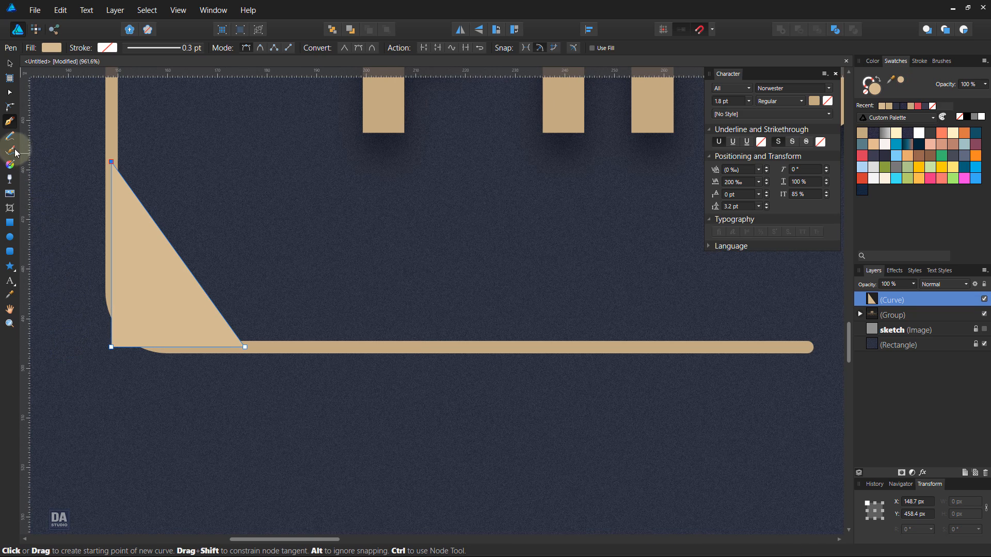
left_click(9, 107)
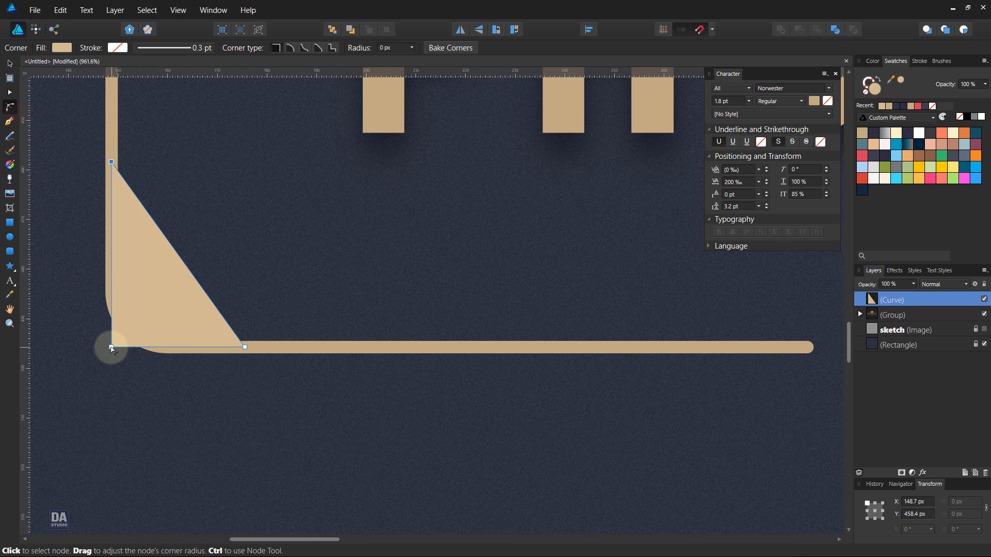
left_click_drag(111, 347, 176, 311)
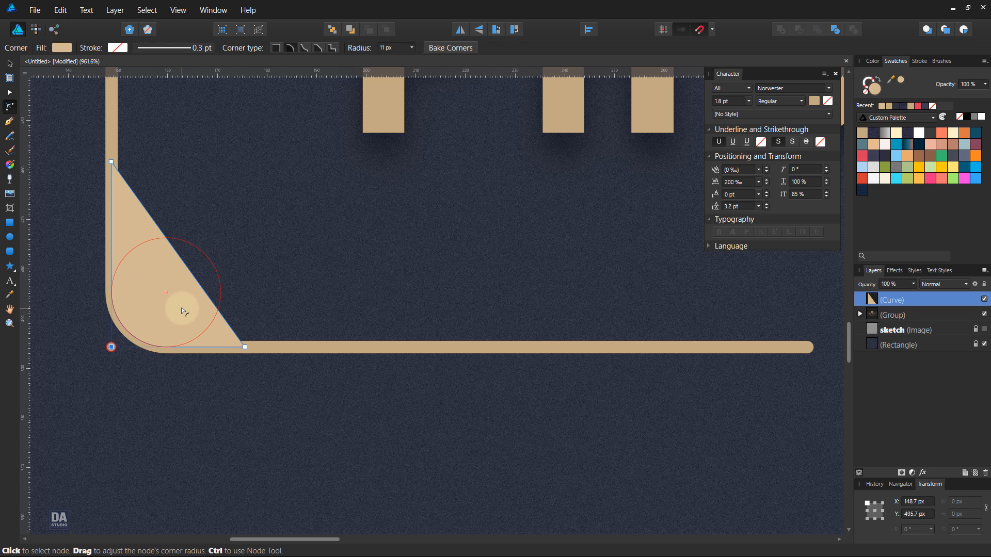
left_click(10, 63)
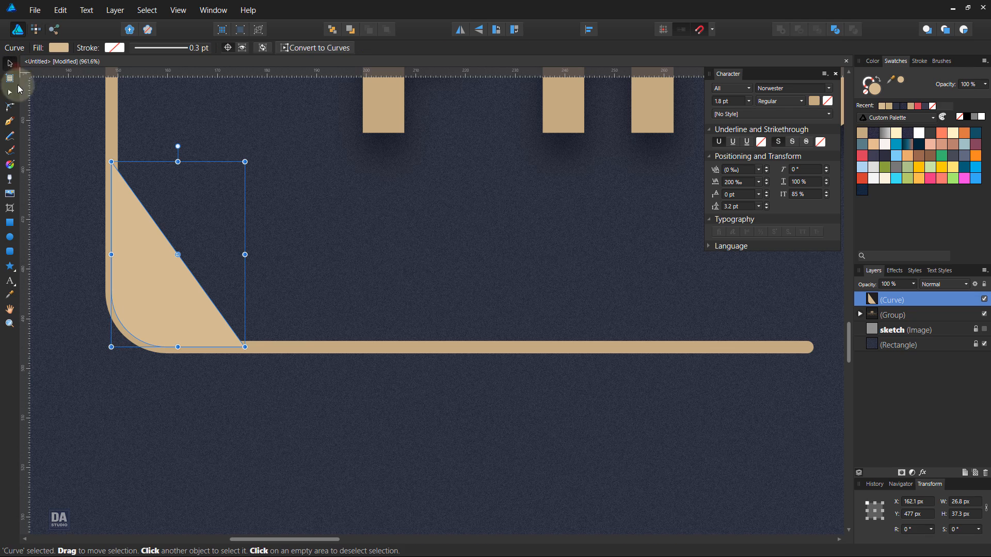
- Recolour the corner triangle with the recently used tan that matches the frame, then deselect it
left_click(52, 155)
left_click(166, 277)
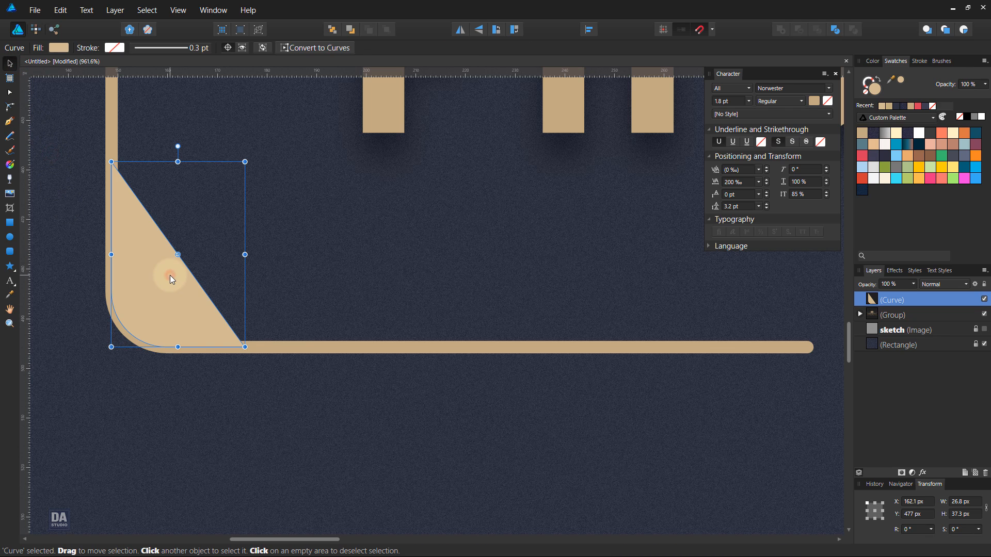
left_click(889, 107)
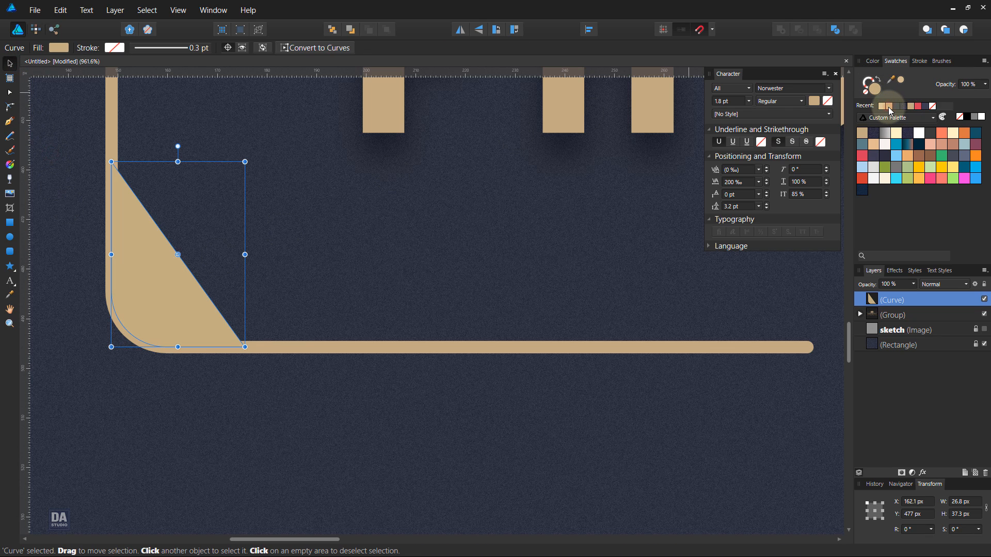
left_click(197, 428)
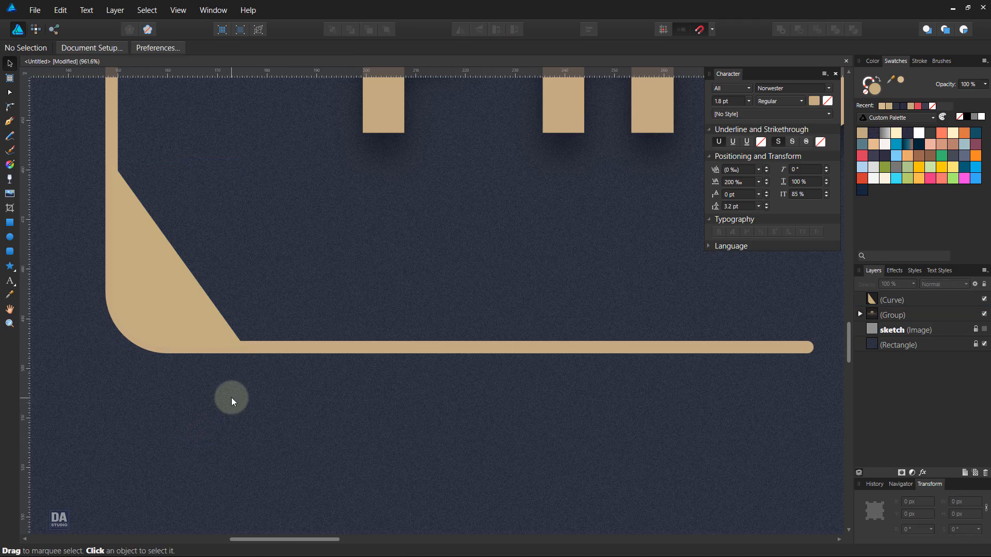
- Duplicate the corner triangle, flip the copy both horizontally and vertically, and snap it into the frame's upper-right corner
key("z")
key("ctrl+minus")
left_click_drag(518, 378, 293, 342)
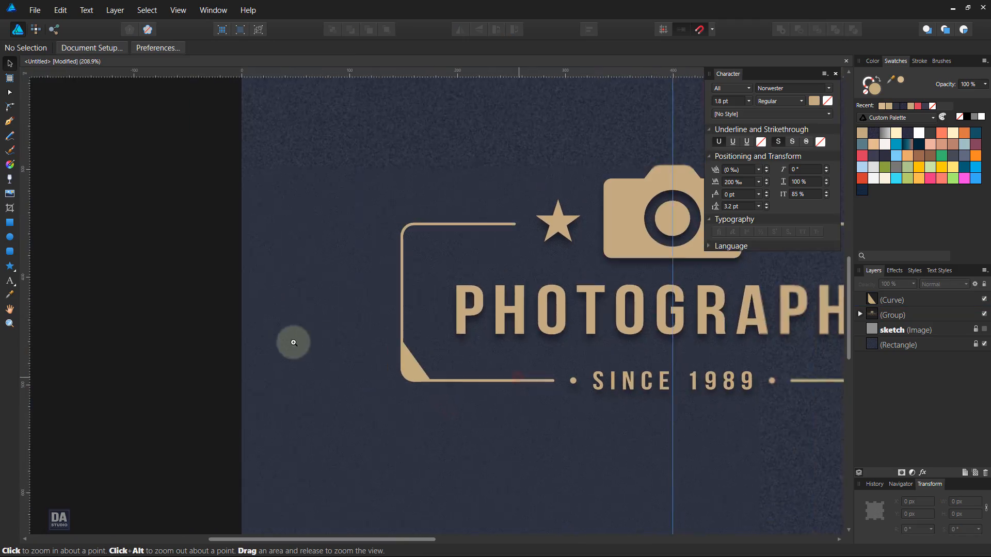
left_click_drag(688, 324, 442, 347)
left_click_drag(313, 377, 631, 396)
left_click(193, 388)
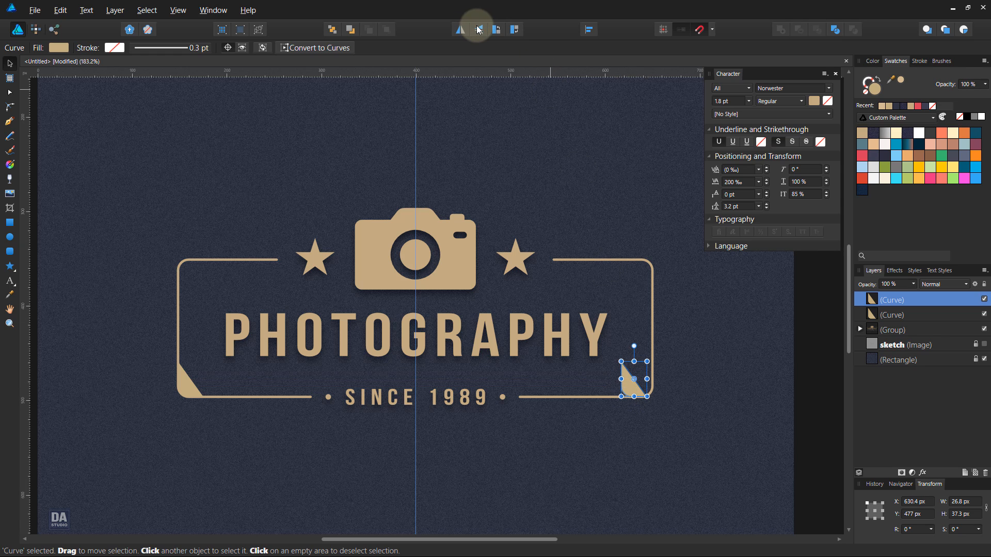
left_click(470, 35)
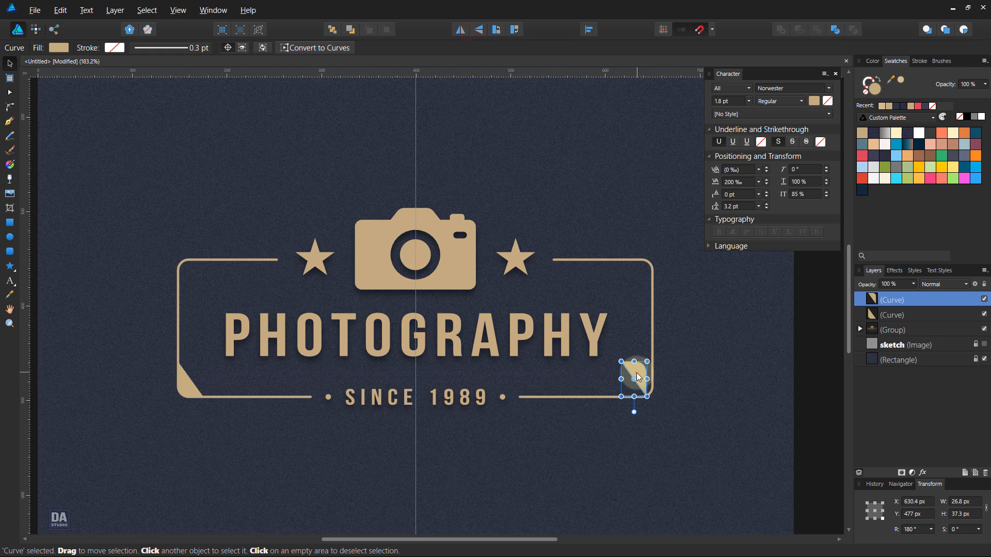
left_click_drag(635, 379, 654, 268)
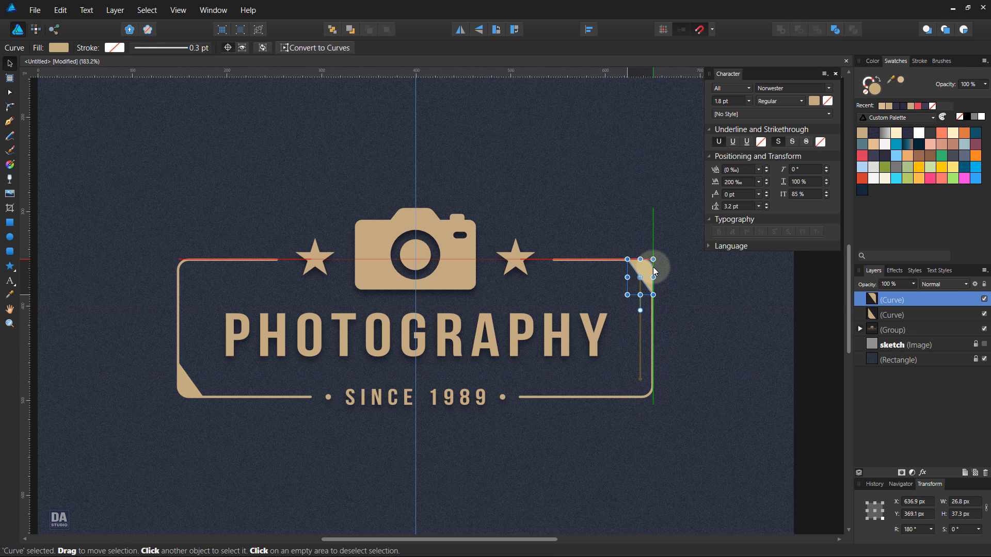
- Select both corner triangles and flip them vertically together into the frame's upper-left and lower-right corners, then deselect them
left_click(676, 277)
left_click(647, 273)
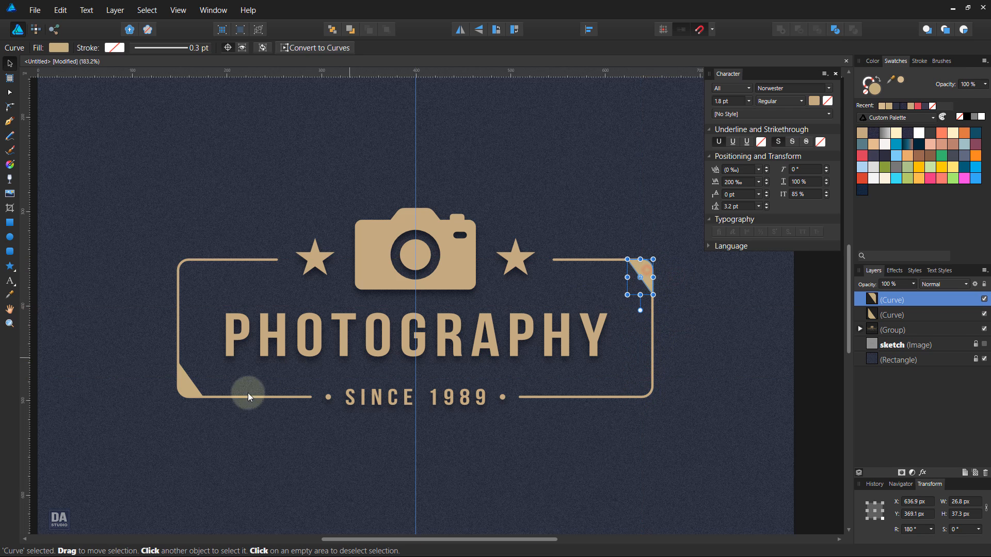
left_click(196, 385, "shift")
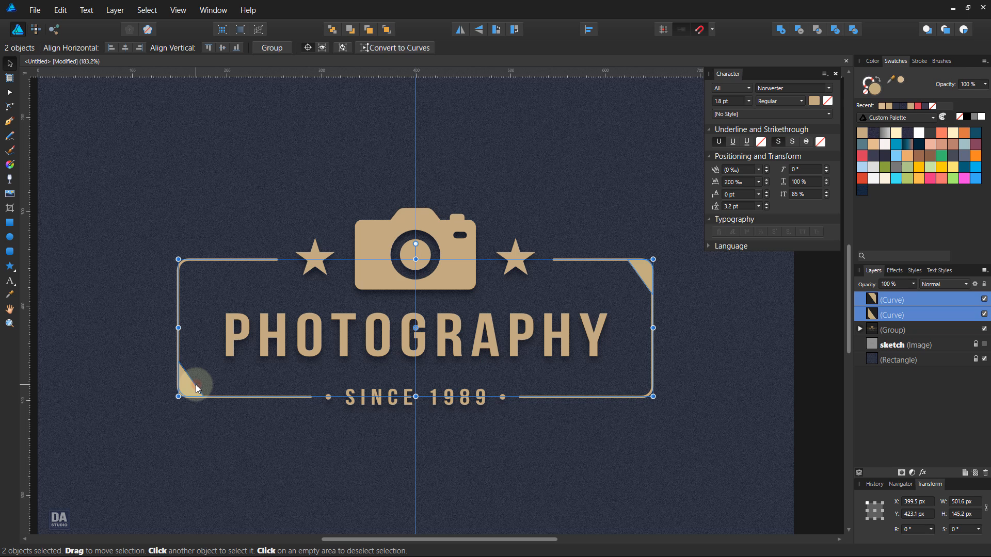
left_click(479, 32)
left_click(620, 188)
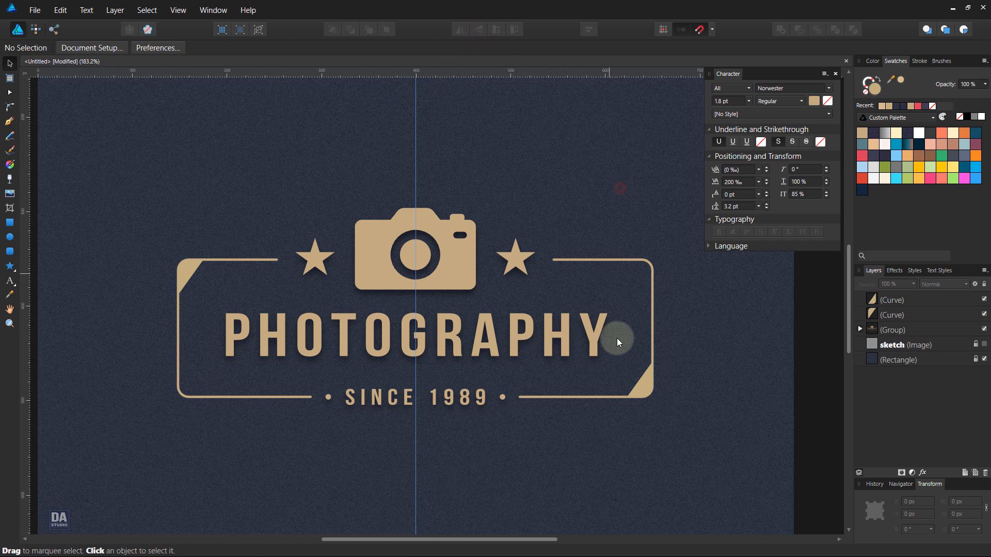
key("z")
left_click(573, 436, "alt")
key("h")
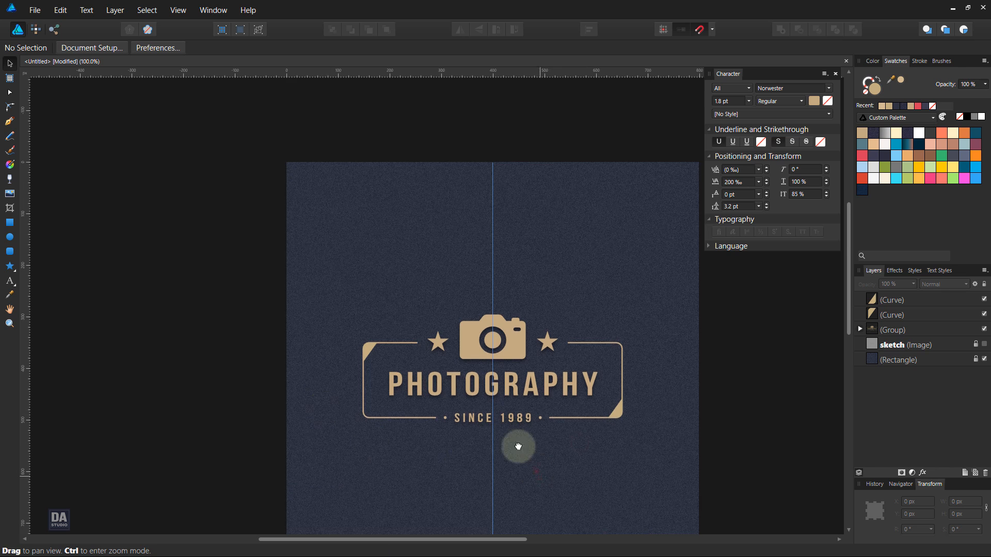
left_click_drag(515, 446, 440, 372)
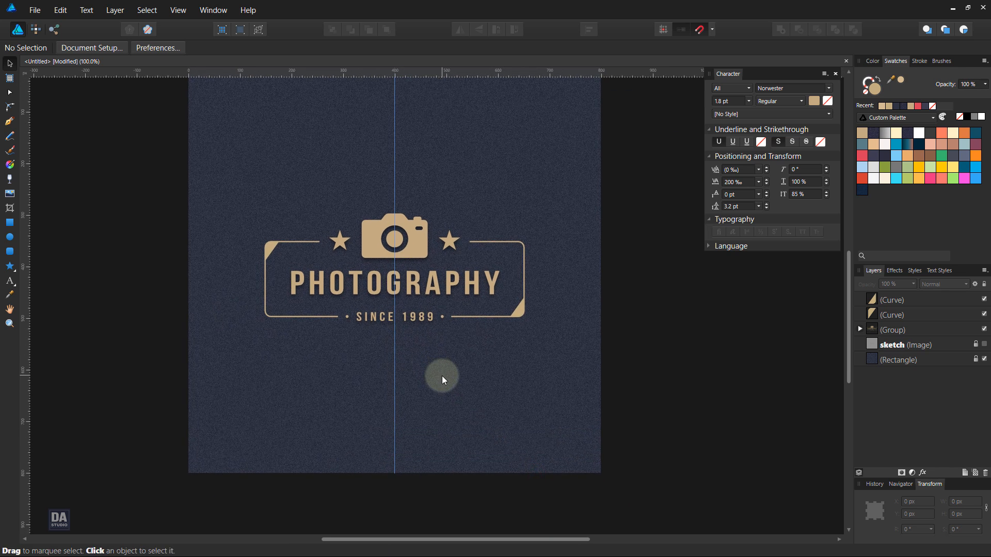
left_click_drag(394, 371, 762, 366)
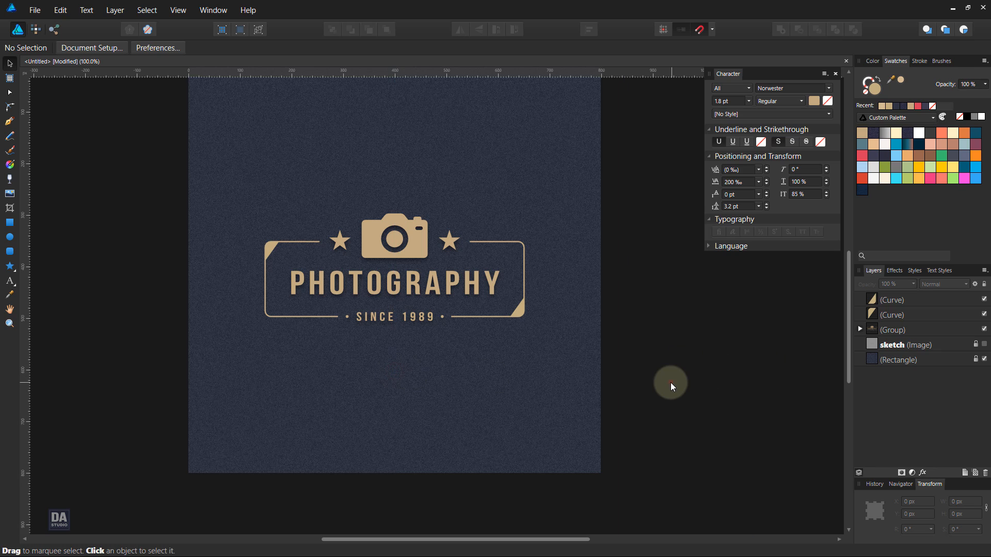